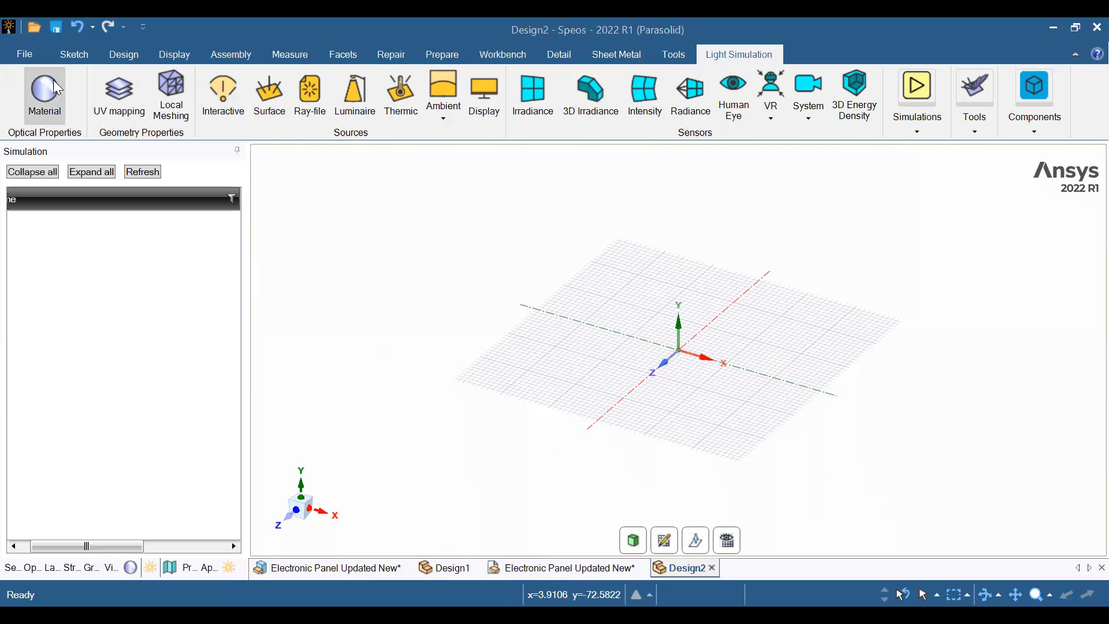
# Open the recent document Electronic Panel Updated New.stp.
pyautogui.click(30, 59)
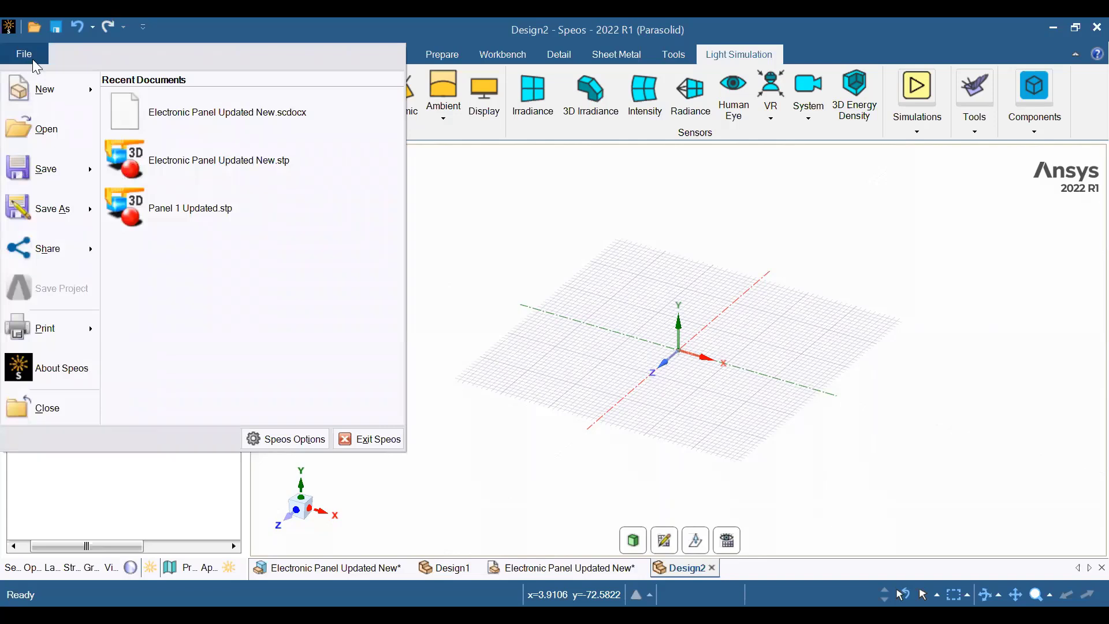
pyautogui.click(222, 163)
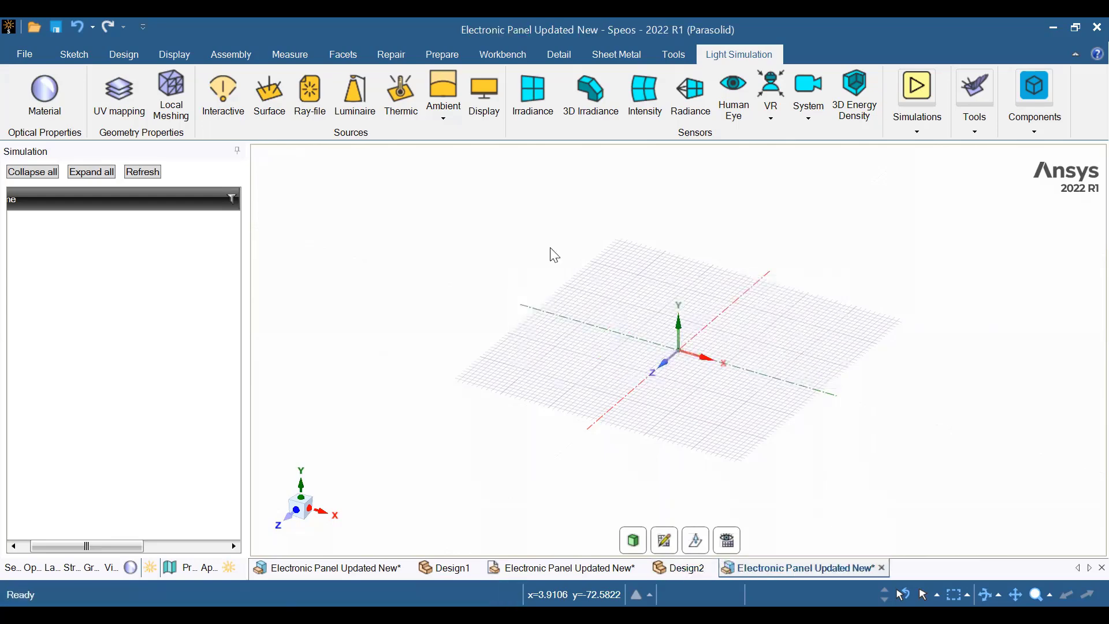
pyautogui.moveTo(371, 288); pyautogui.dragTo(780, 404, button='middle')
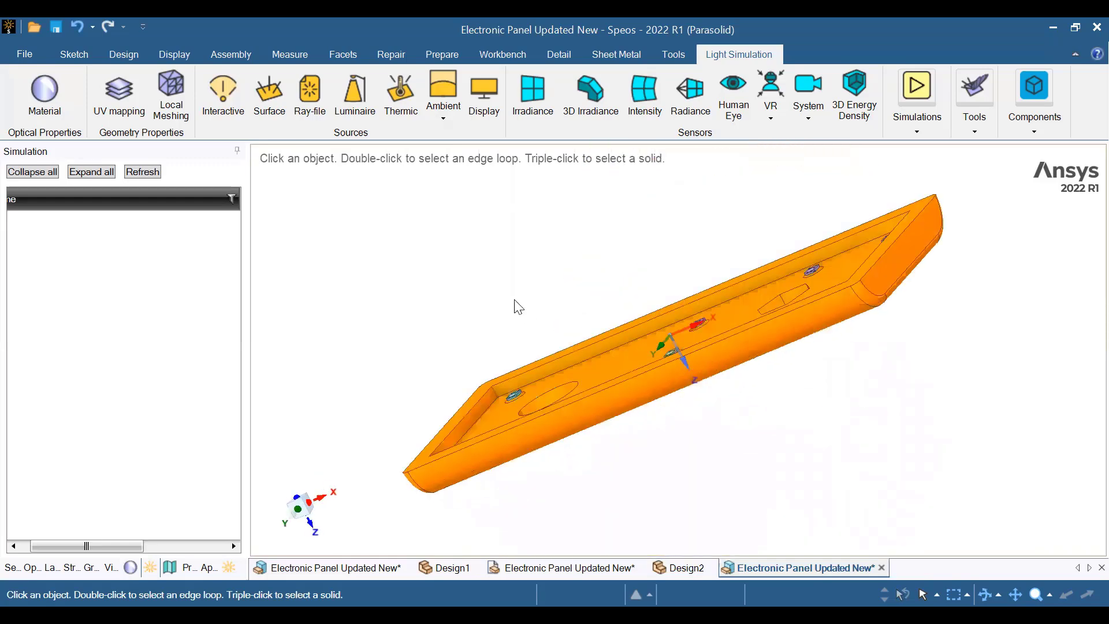
pyautogui.click(123, 56)
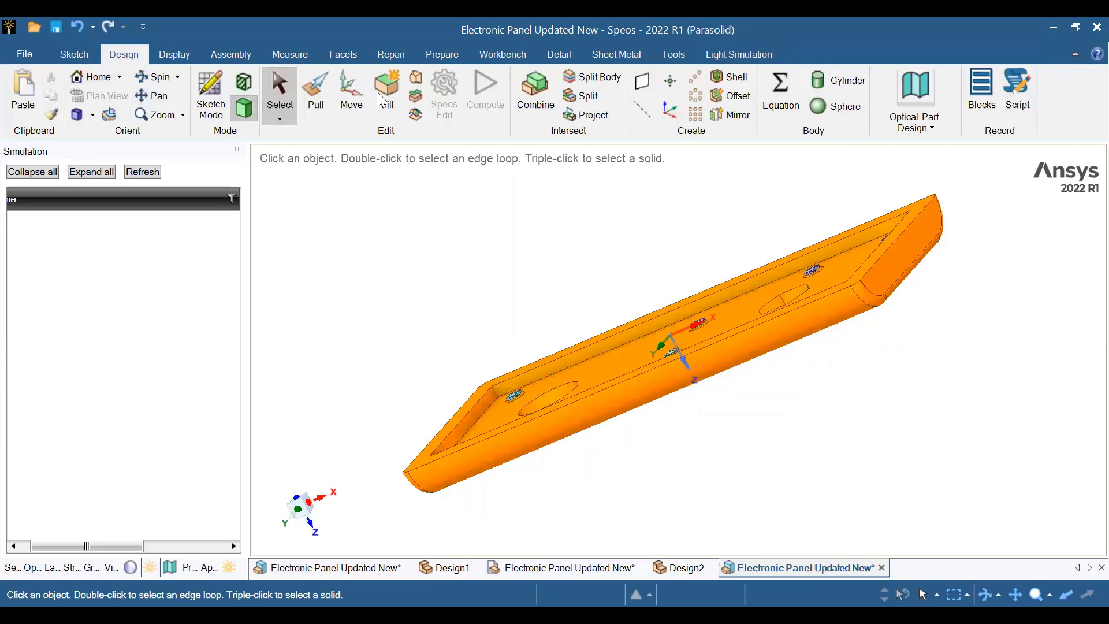
pyautogui.click(745, 55)
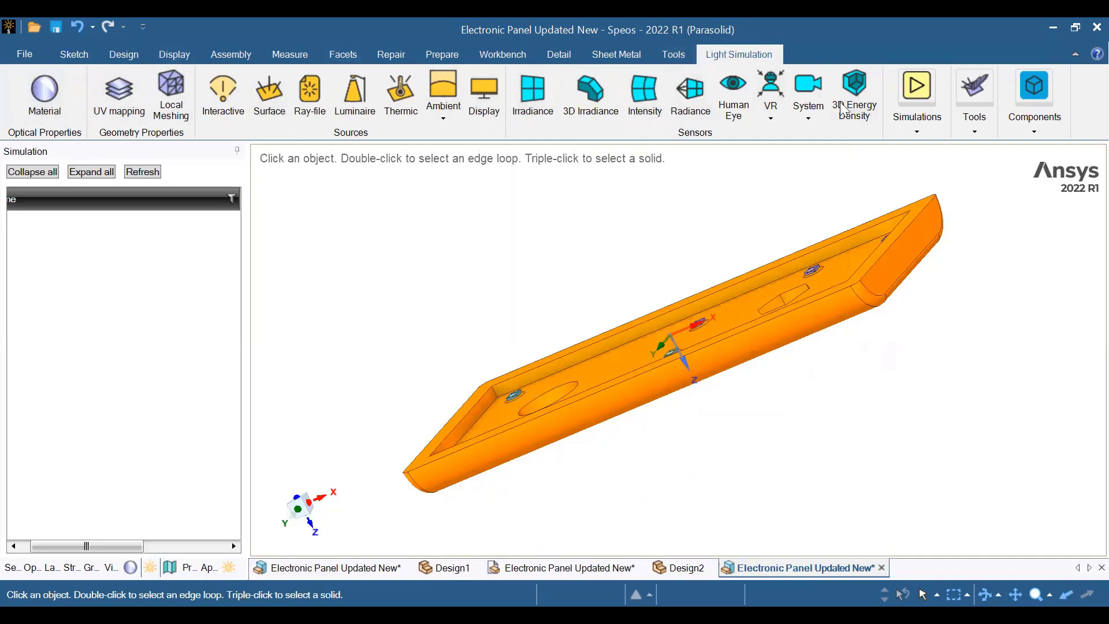
pyautogui.moveTo(521, 266); pyautogui.dragTo(536, 178, button='middle')
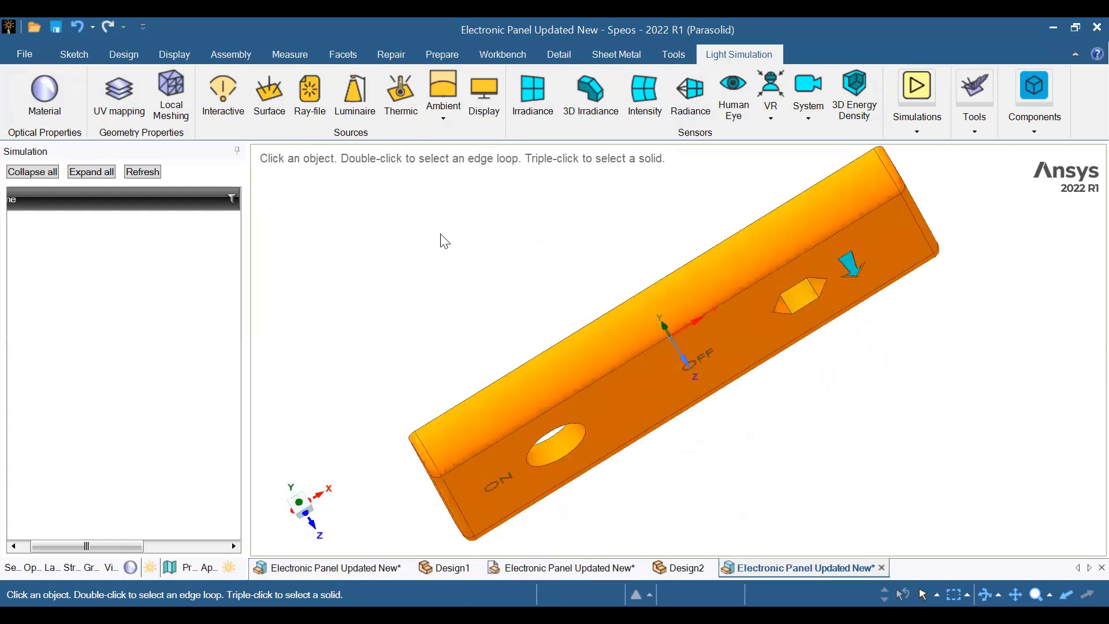
pyautogui.moveTo(465, 322); pyautogui.dragTo(947, 366, button='middle')
pyautogui.moveTo(768, 477); pyautogui.dragTo(757, 470, button='middle')
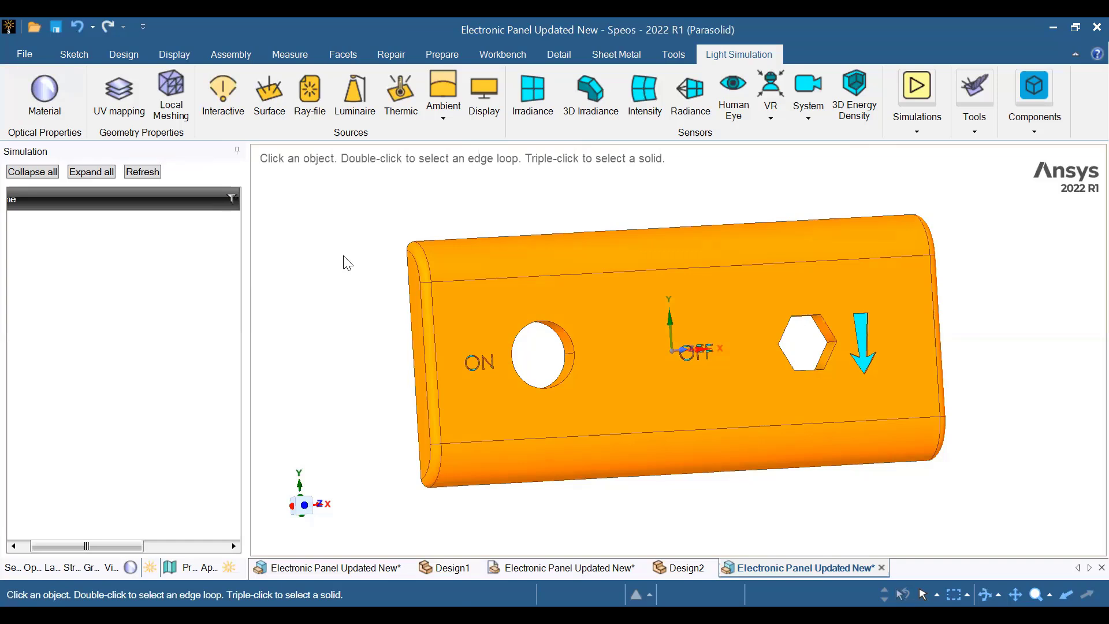
# Save the design in the ozen folder under the name Electronic Panel Updated New Demo.
pyautogui.click(48, 97)
pyautogui.click(21, 54)
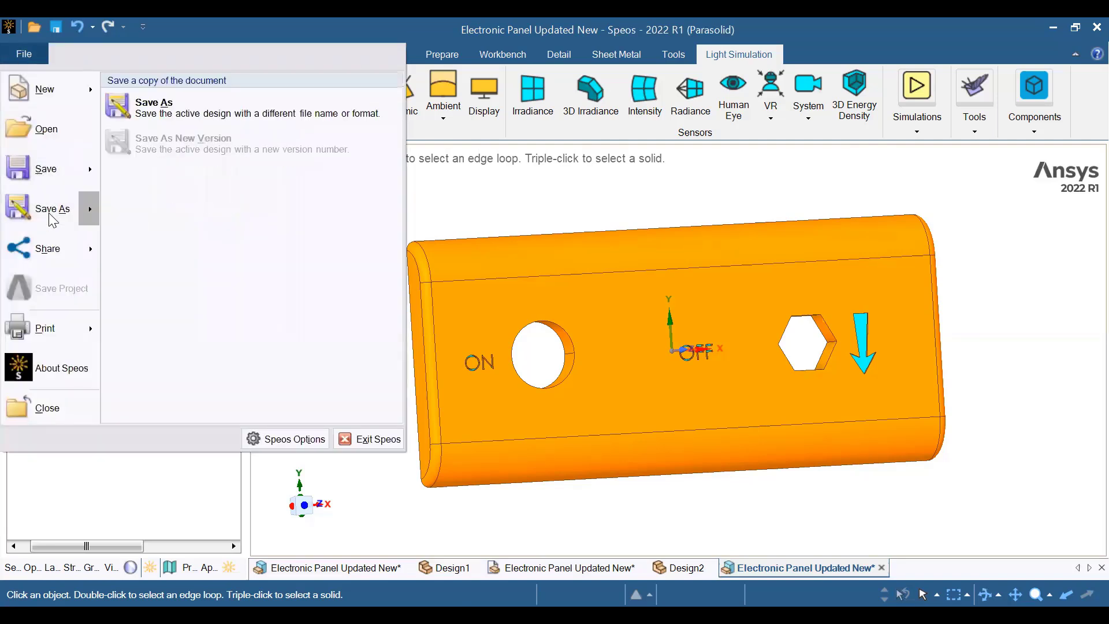
pyautogui.click(420, 304)
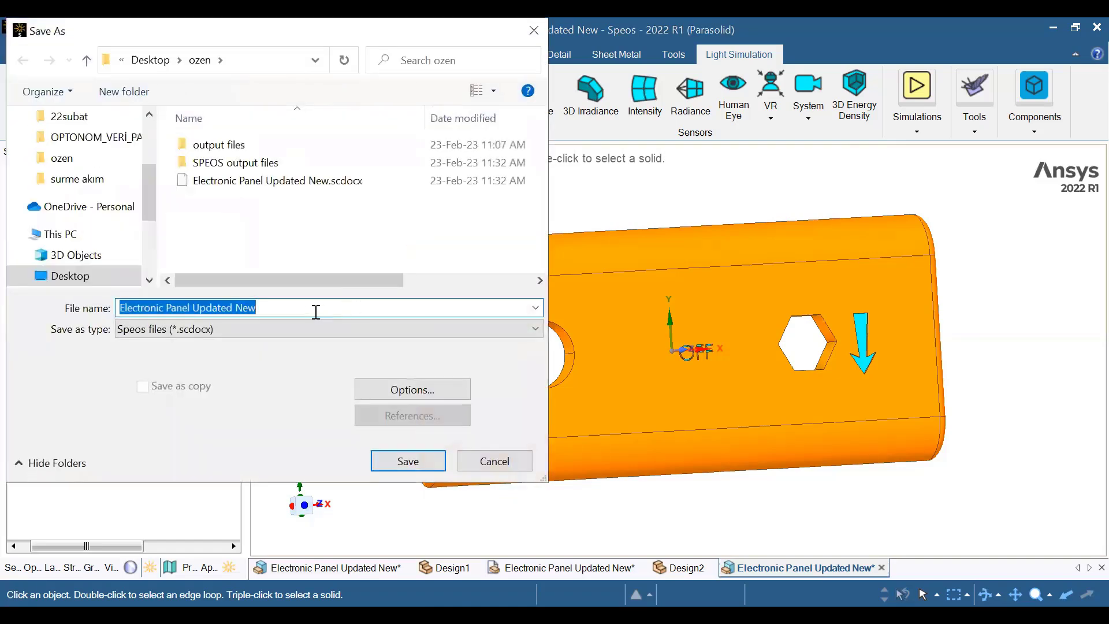
pyautogui.click(291, 312)
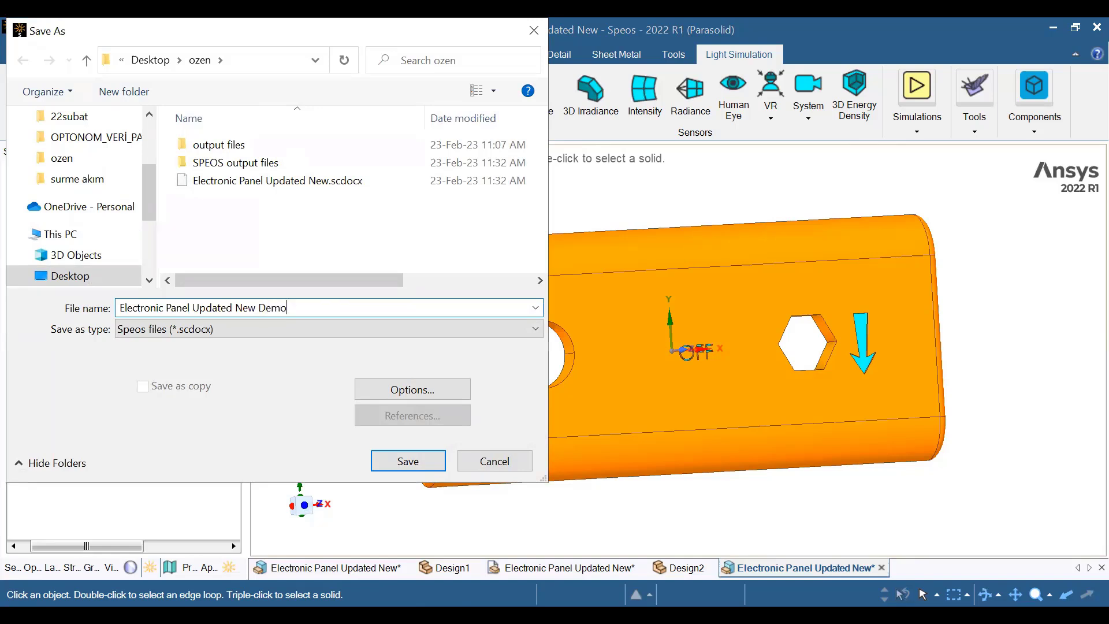
pyautogui.press('Return')
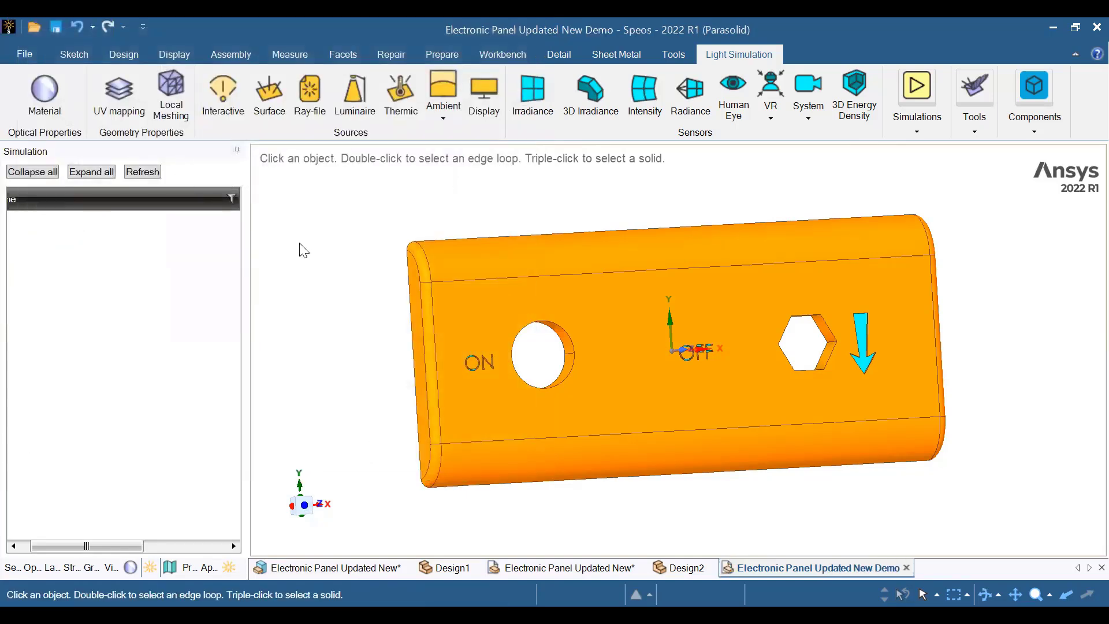
# Create a new optical material and rename it LED.
pyautogui.click(44, 90)
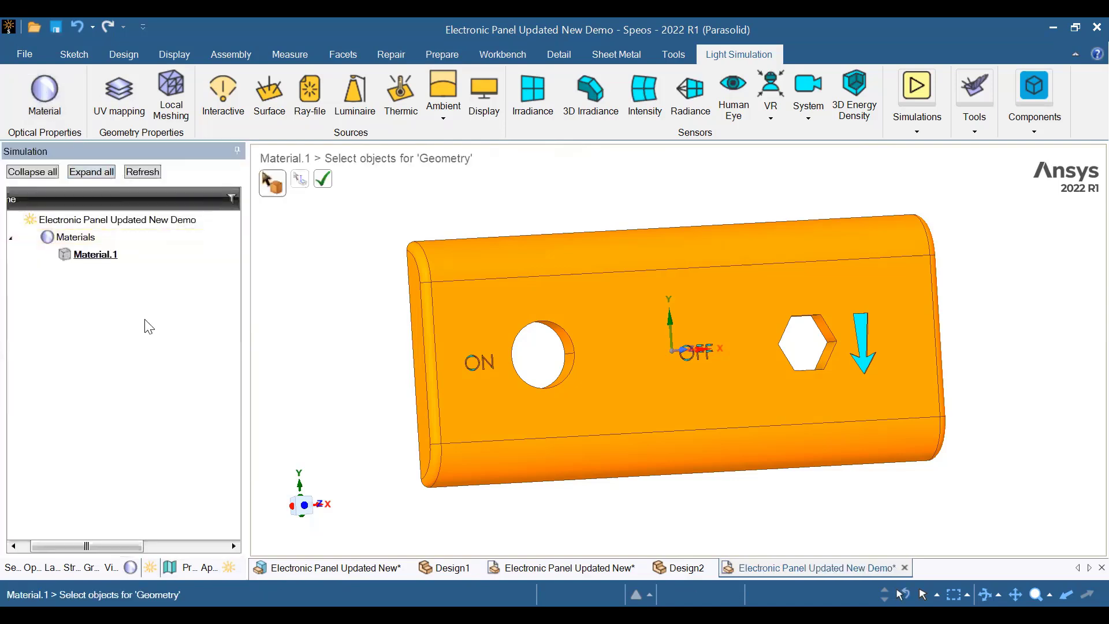
pyautogui.click(63, 258)
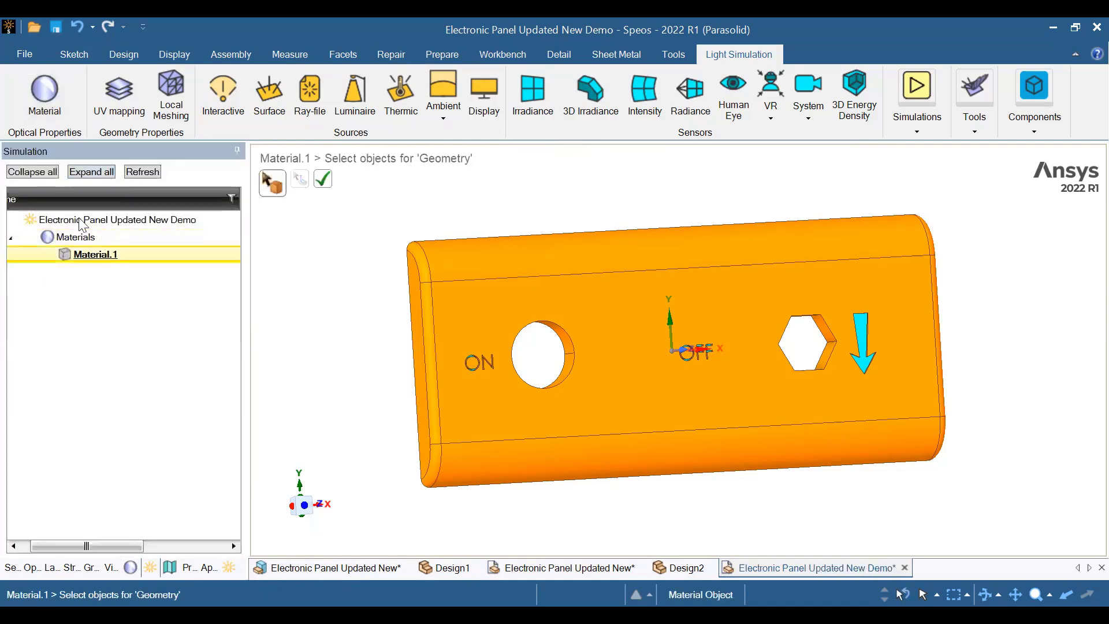
pyautogui.click(100, 256)
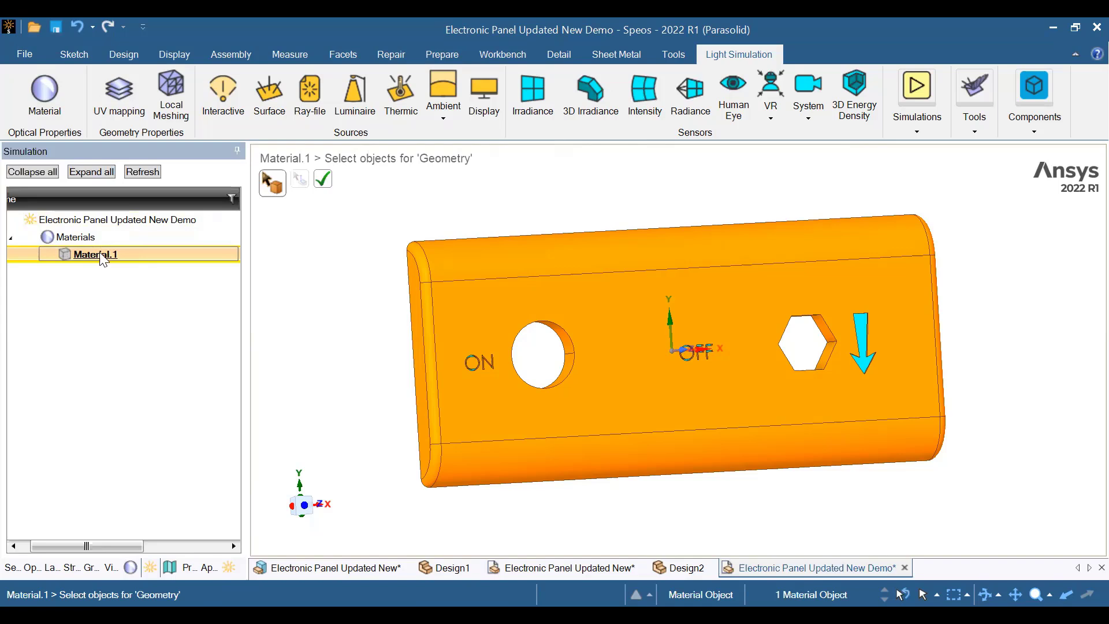
pyautogui.rightClick(100, 256)
pyautogui.click(139, 264)
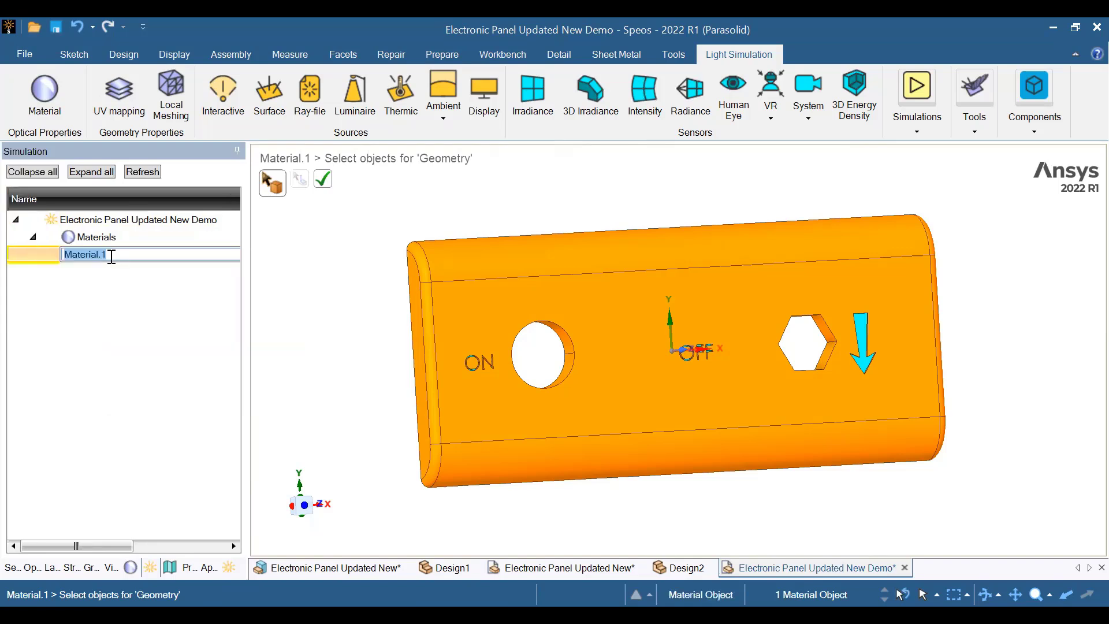
pyautogui.write('LE')
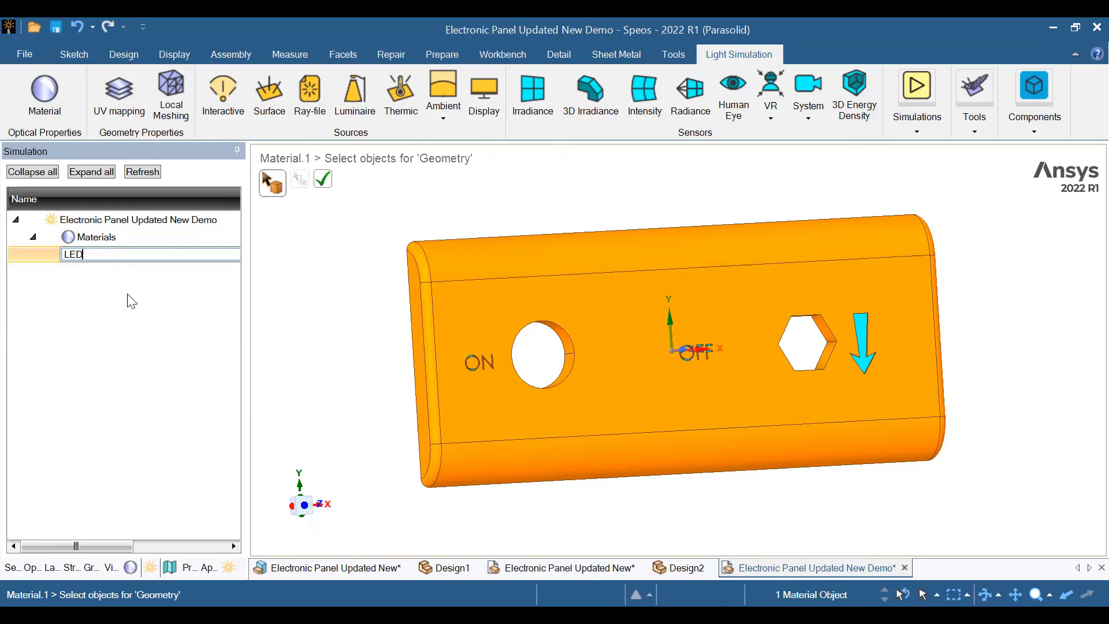
pyautogui.write('D')
pyautogui.press('Return')
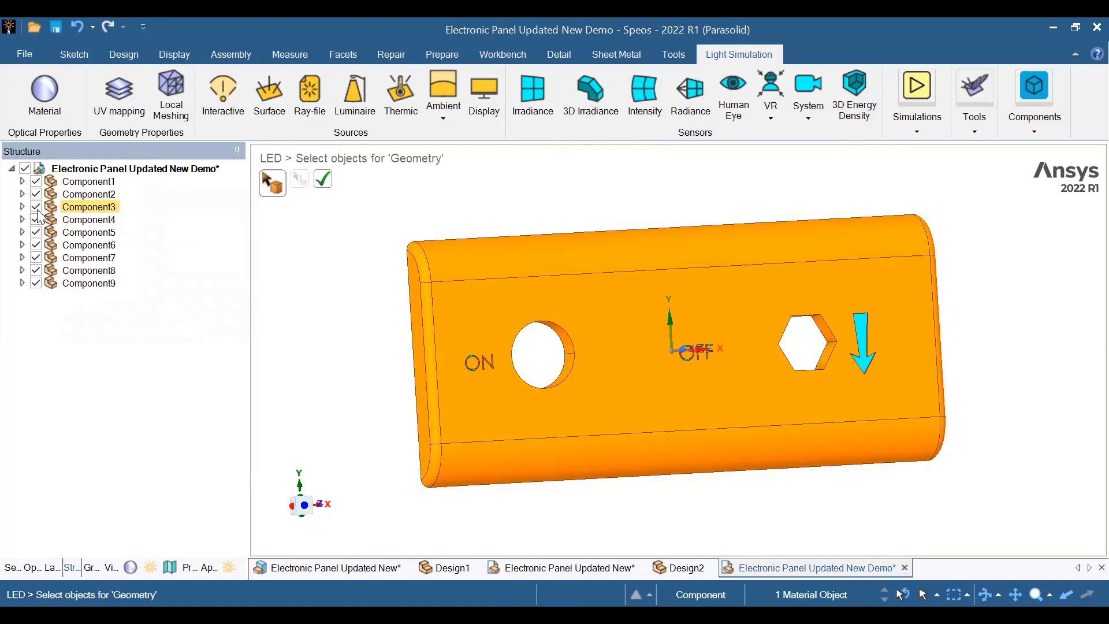
pyautogui.click(37, 213)
pyautogui.click(35, 208)
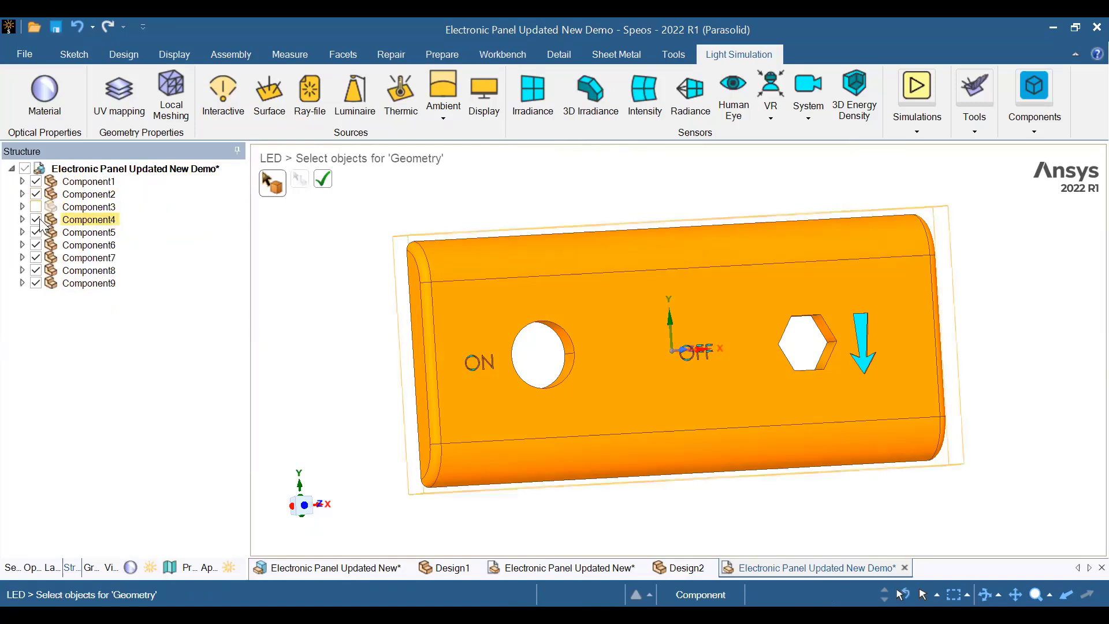
pyautogui.click(36, 220)
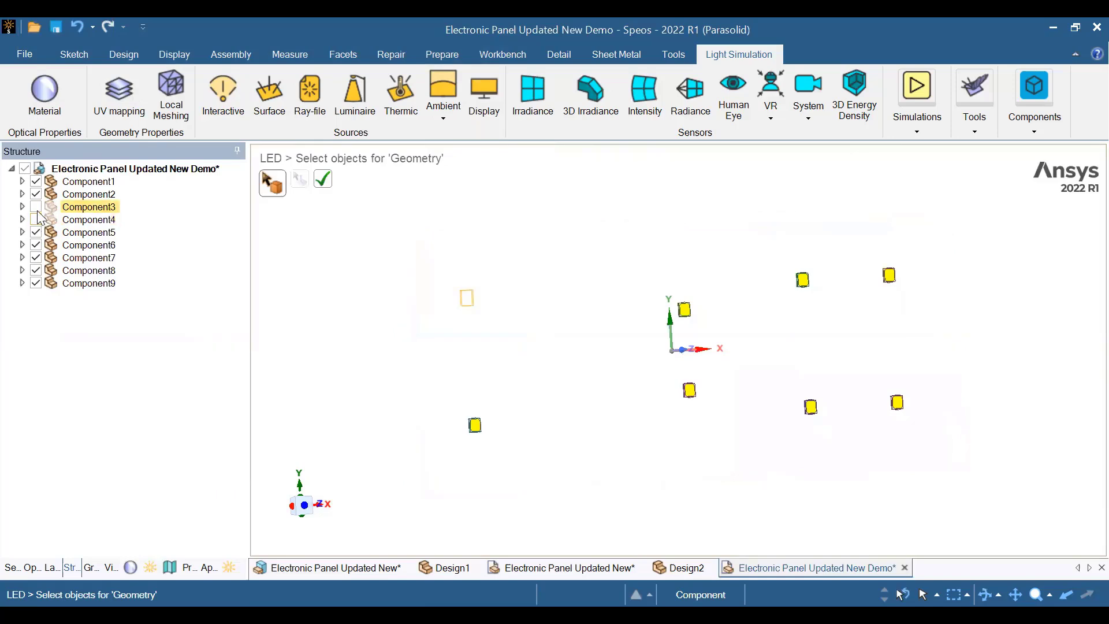
pyautogui.click(36, 210)
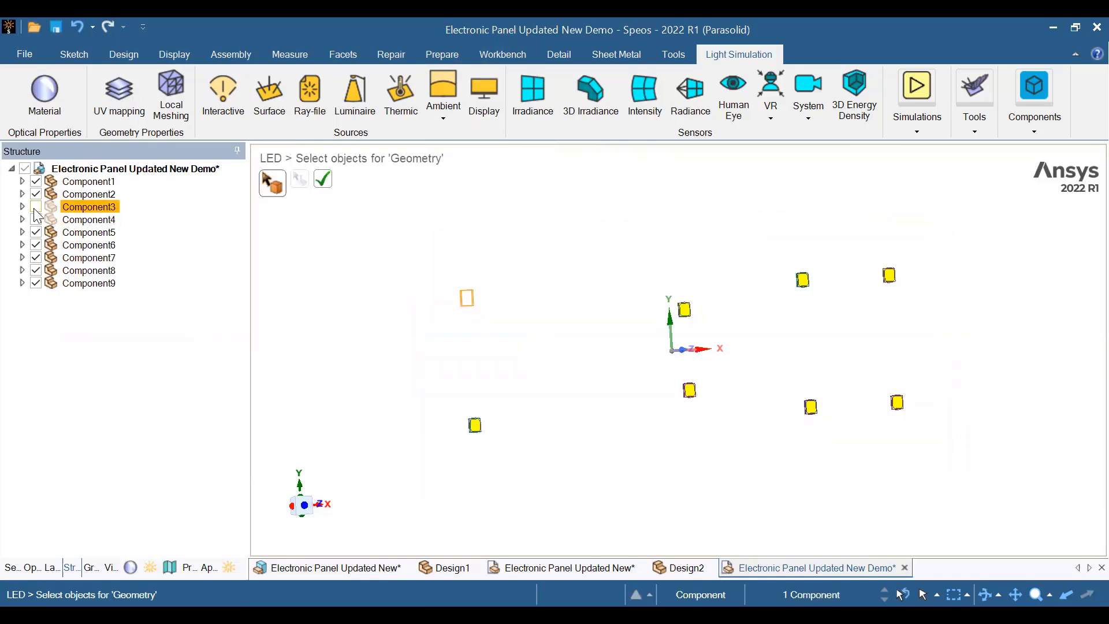
pyautogui.click(22, 219)
pyautogui.click(73, 233)
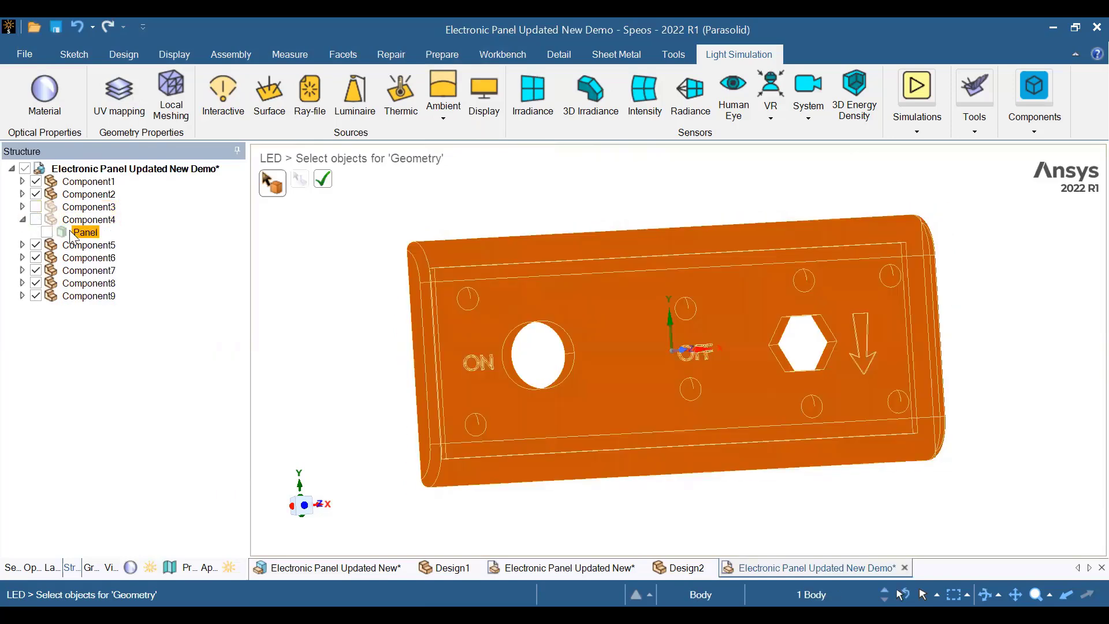
pyautogui.click(35, 221)
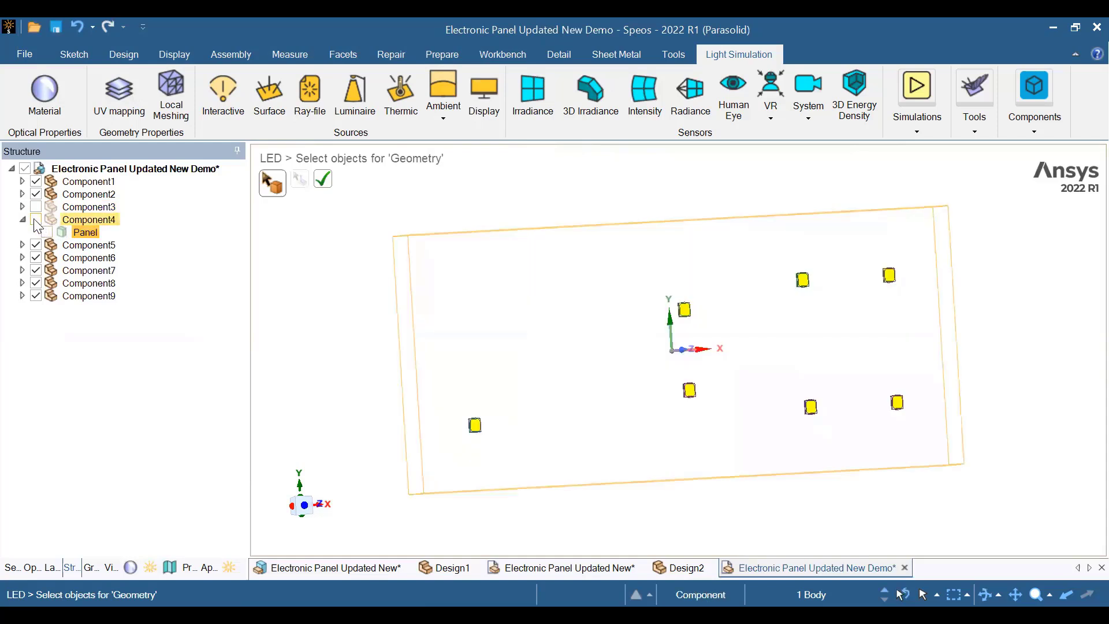
pyautogui.click(36, 220)
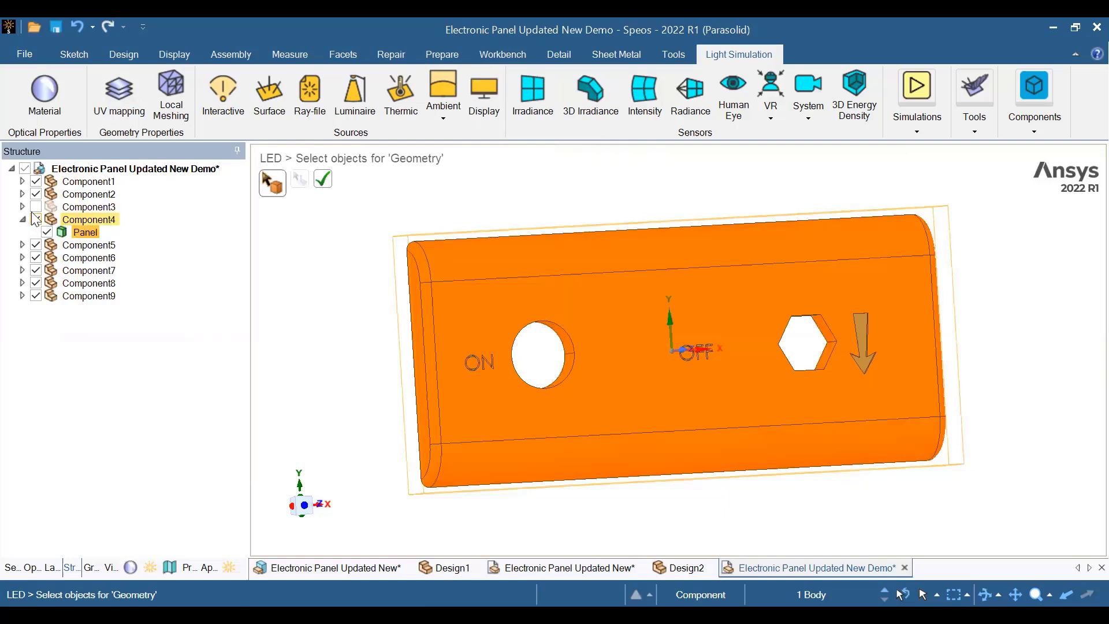
pyautogui.click(35, 207)
# Hide the Panel body of Component4 so that only the LED bodies are shown.
pyautogui.click(50, 232)
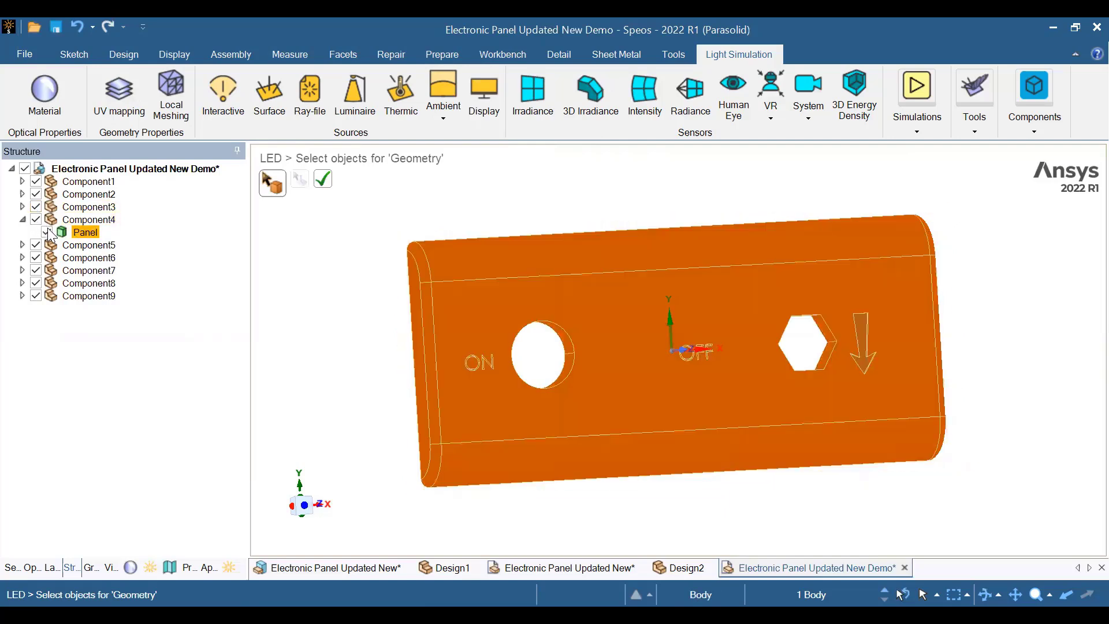
pyautogui.click(47, 233)
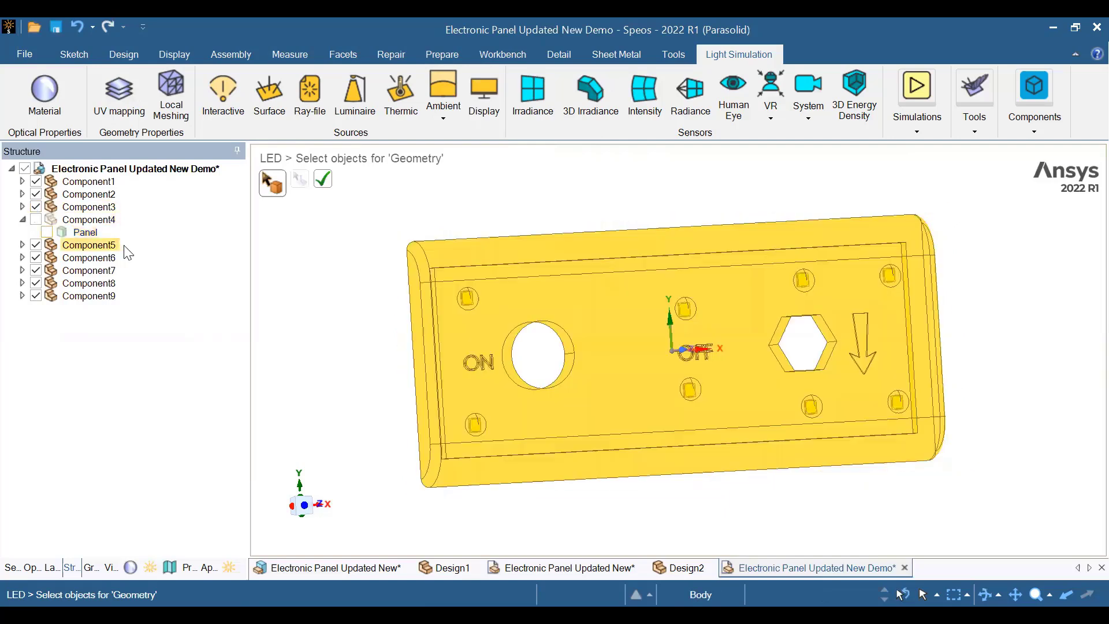
pyautogui.click(282, 318)
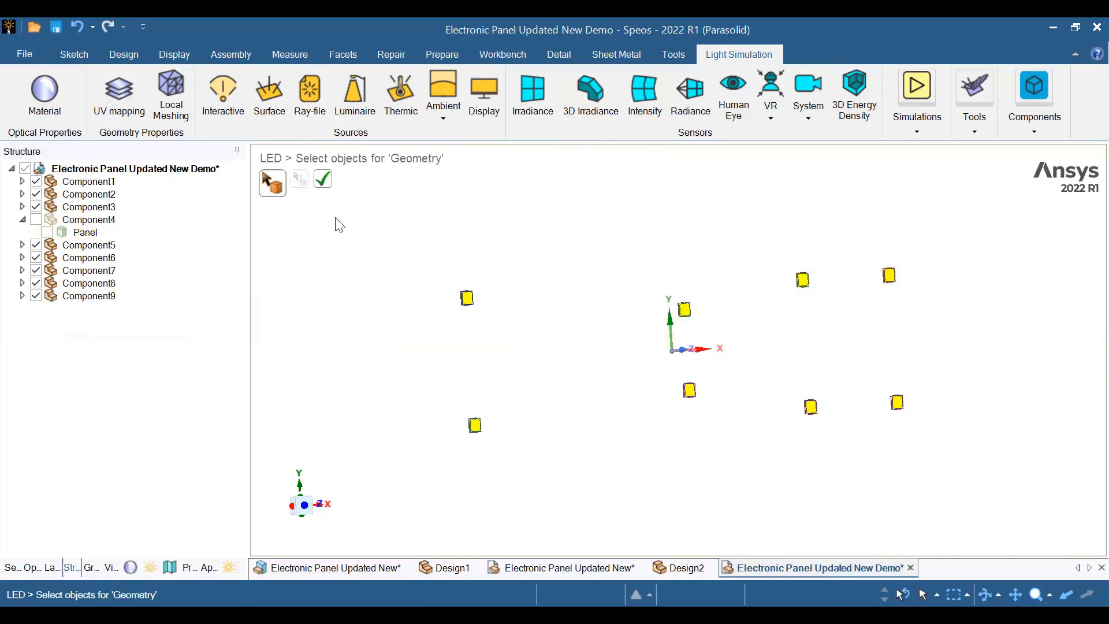
# Assign the eight small LED bodies as the geometry of the LED material and validate the selection.
pyautogui.click(467, 298)
pyautogui.keyDown('ctrl'); pyautogui.click(475, 426); pyautogui.keyUp('ctrl')
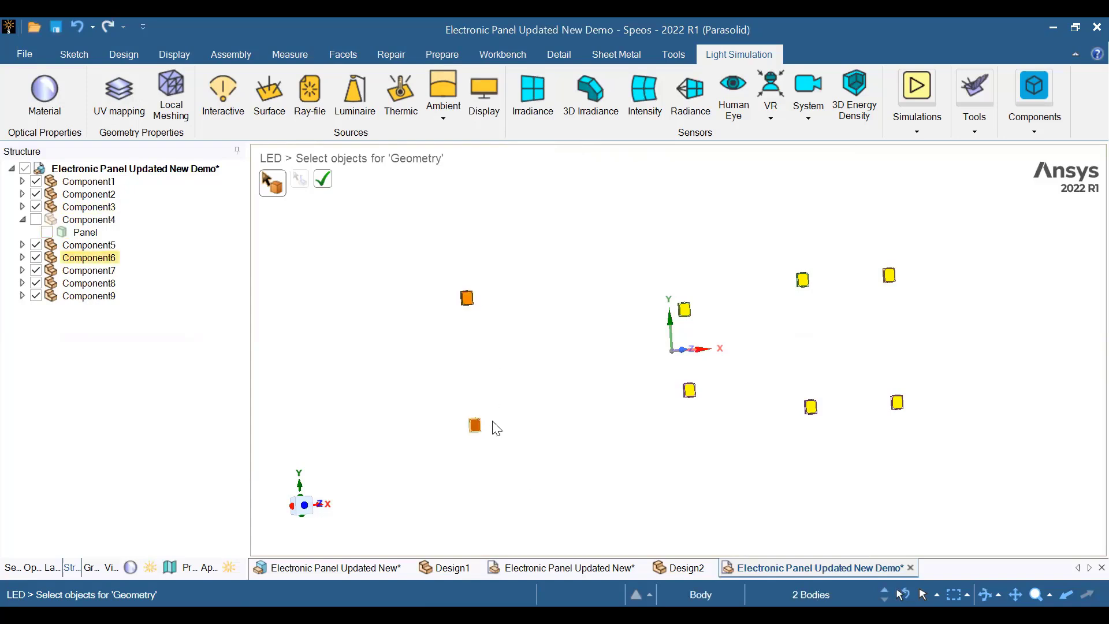
pyautogui.keyDown('ctrl'); pyautogui.click(684, 311); pyautogui.keyUp('ctrl')
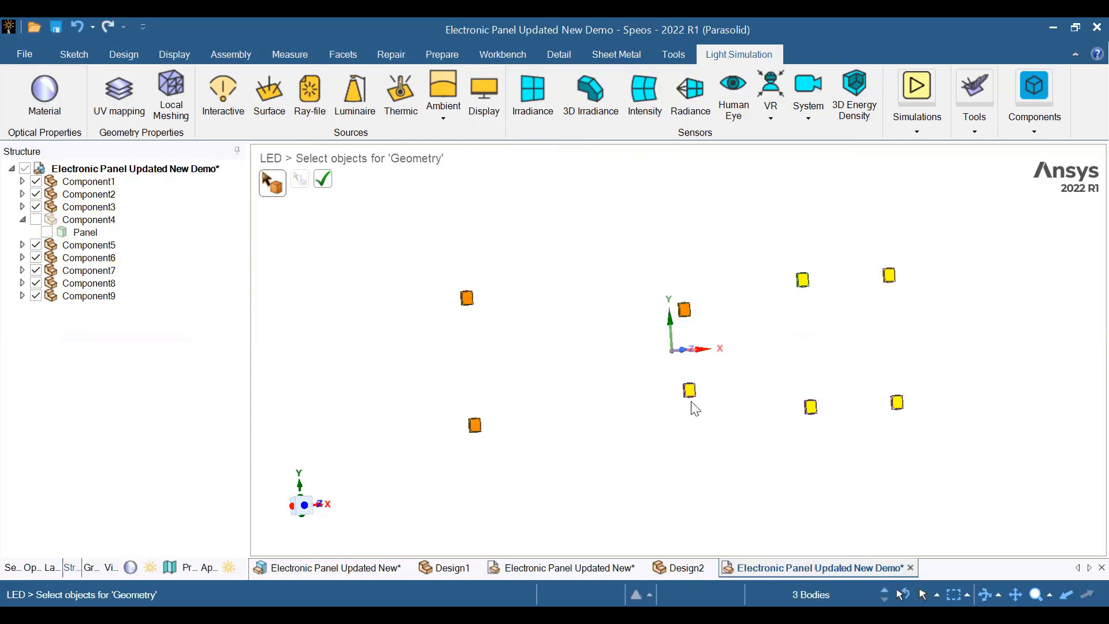
pyautogui.keyDown('ctrl'); pyautogui.click(690, 391); pyautogui.keyUp('ctrl')
pyautogui.keyDown('ctrl'); pyautogui.click(803, 280); pyautogui.keyUp('ctrl')
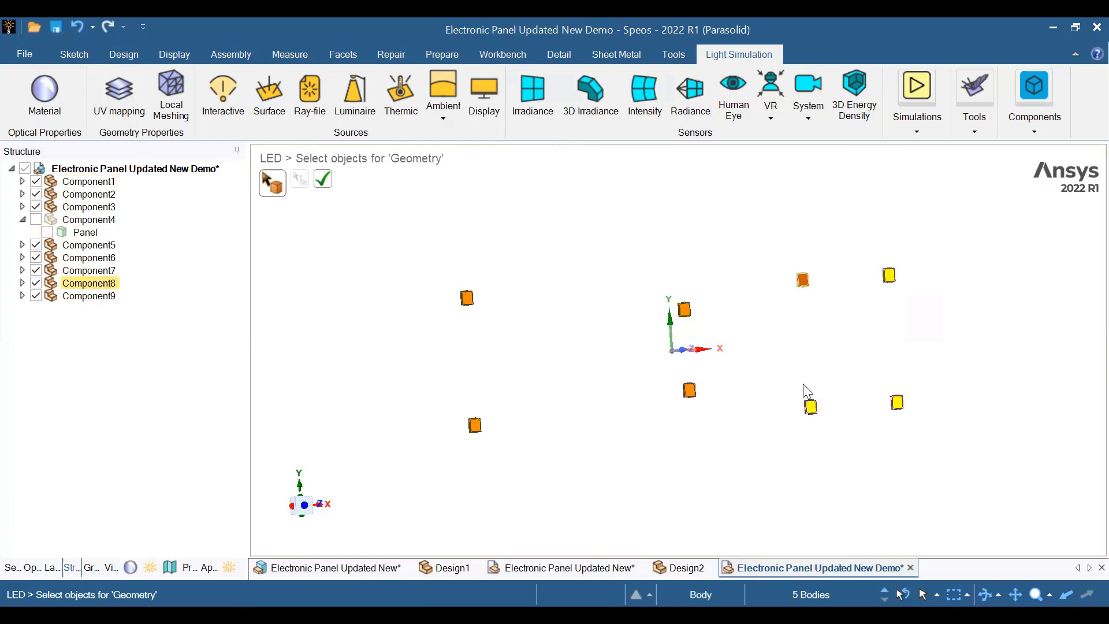
pyautogui.keyDown('ctrl'); pyautogui.click(811, 407); pyautogui.keyUp('ctrl')
pyautogui.keyDown('ctrl'); pyautogui.click(898, 403); pyautogui.keyUp('ctrl')
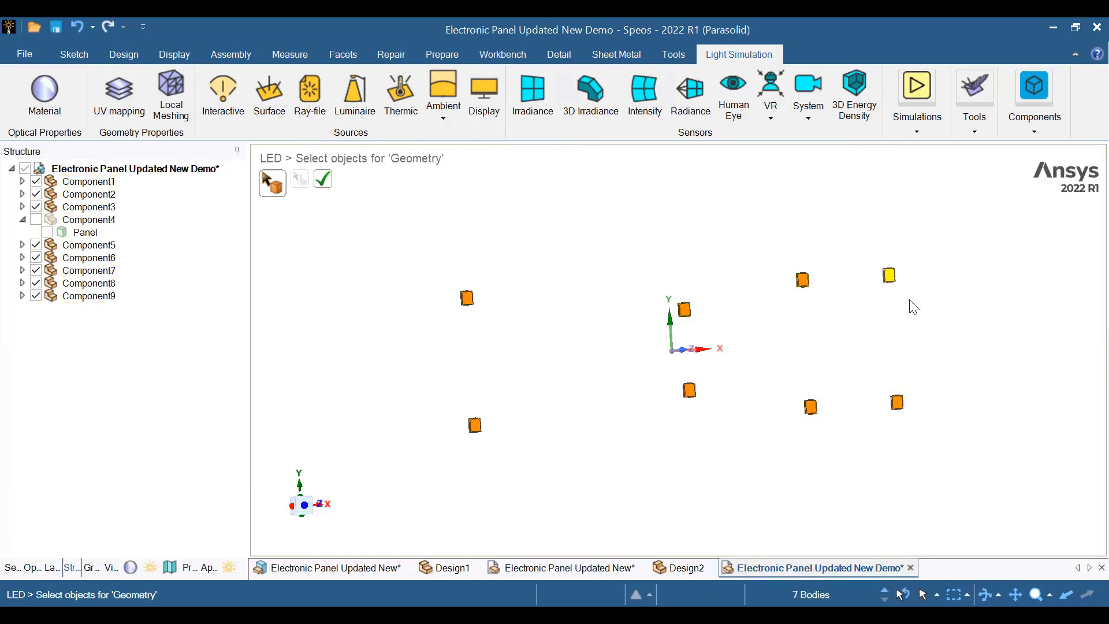
pyautogui.keyDown('ctrl'); pyautogui.click(891, 276); pyautogui.keyUp('ctrl')
pyautogui.click(326, 182)
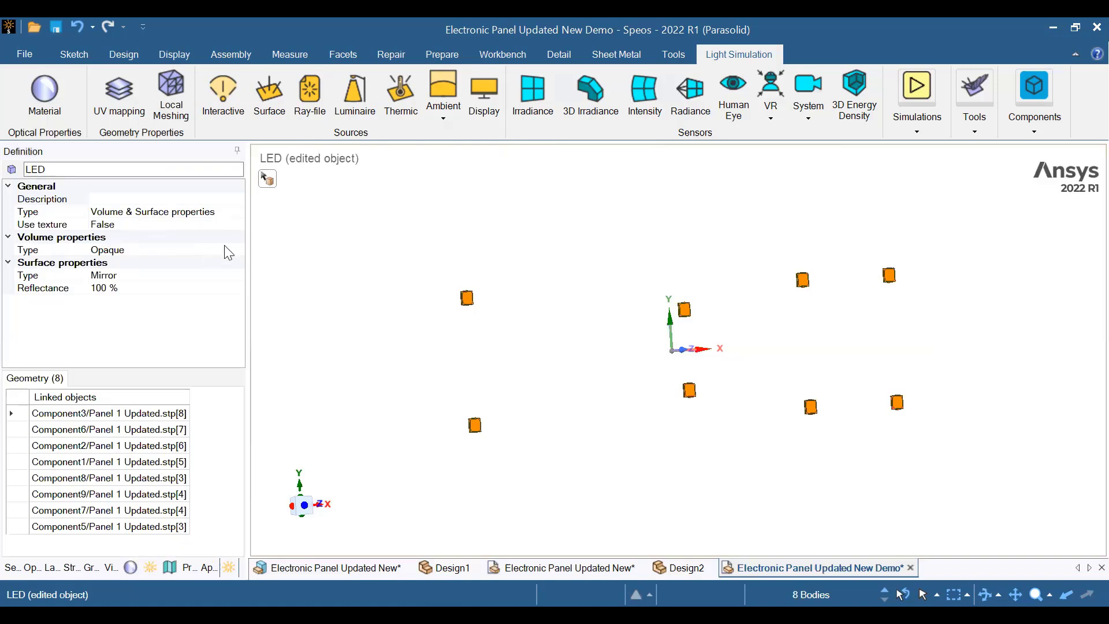
# Set the volume properties type of the LED material to Optic.
pyautogui.click(238, 250)
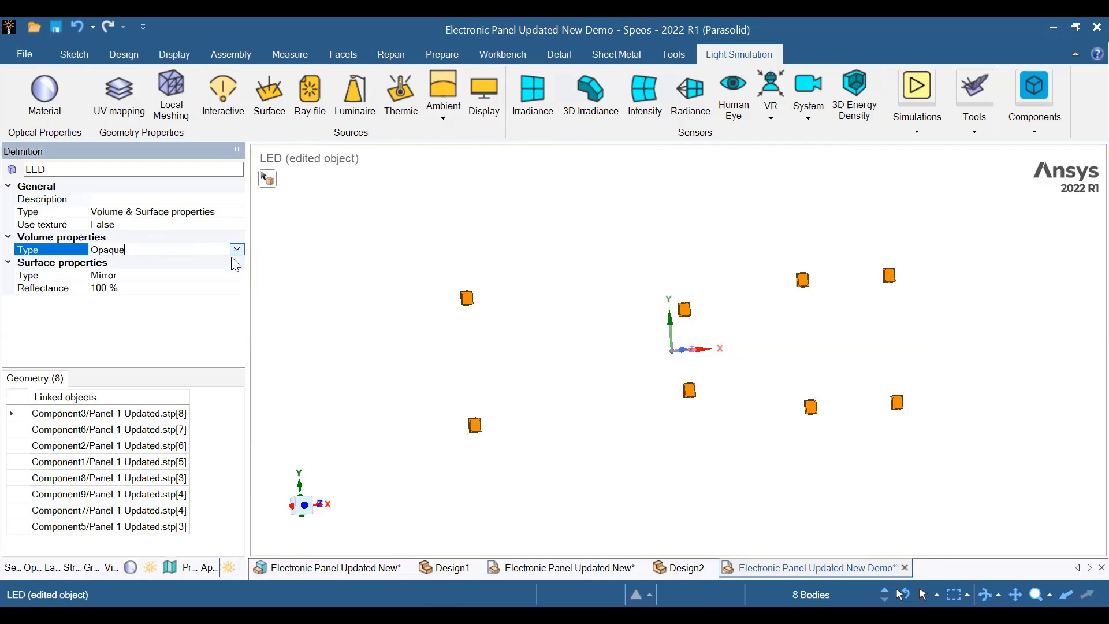
pyautogui.click(237, 249)
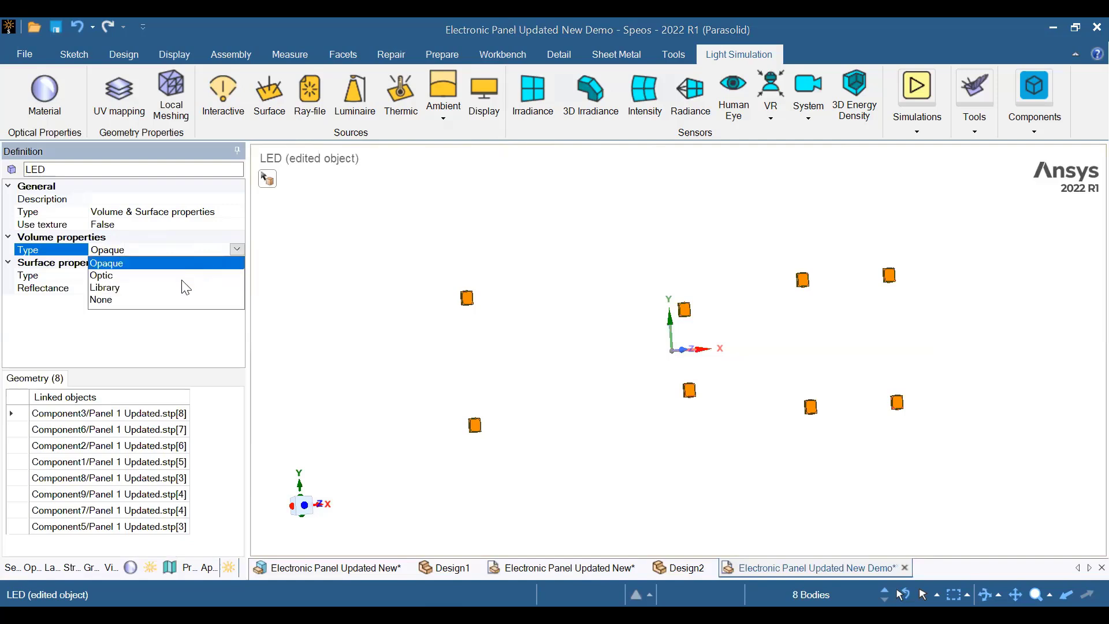
pyautogui.click(182, 278)
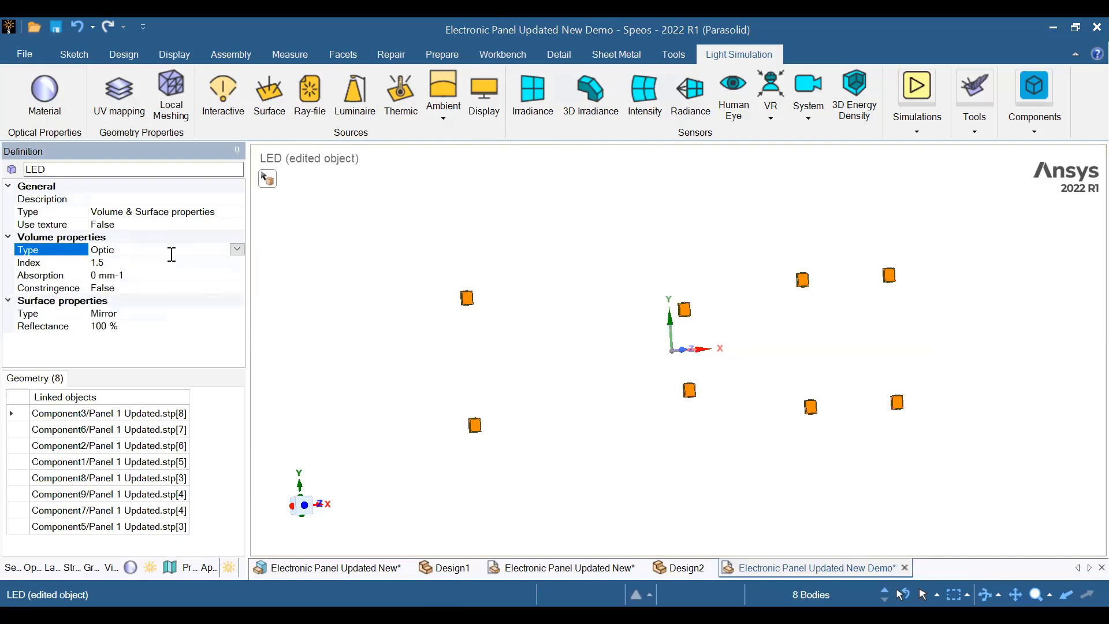
# Set the surface properties type of the LED material to Optical Polished.
pyautogui.click(241, 313)
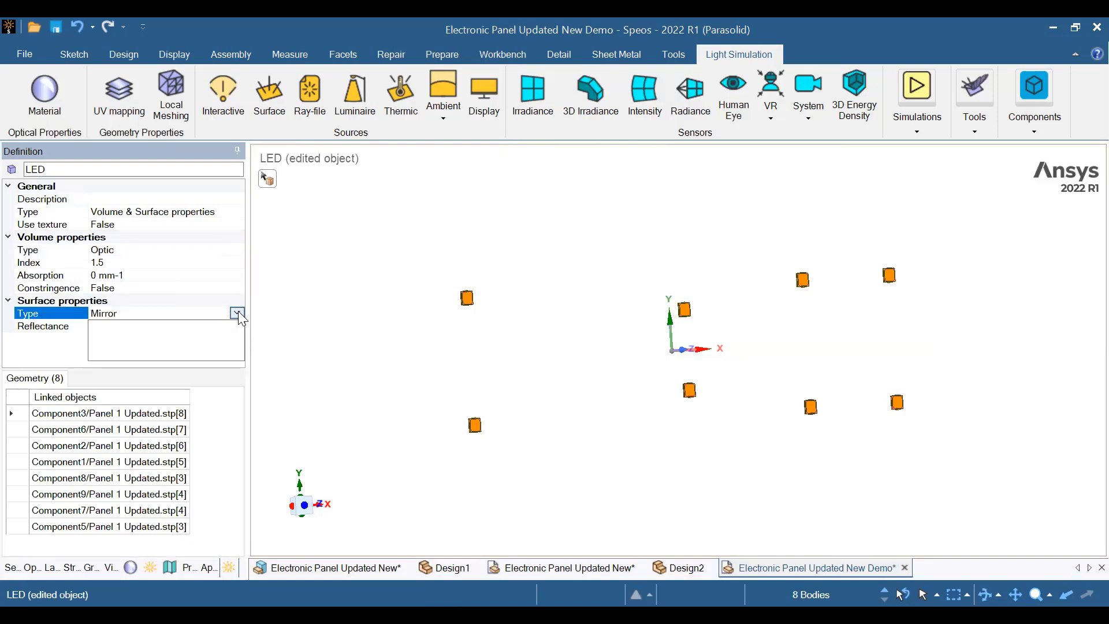
pyautogui.click(237, 312)
pyautogui.click(152, 339)
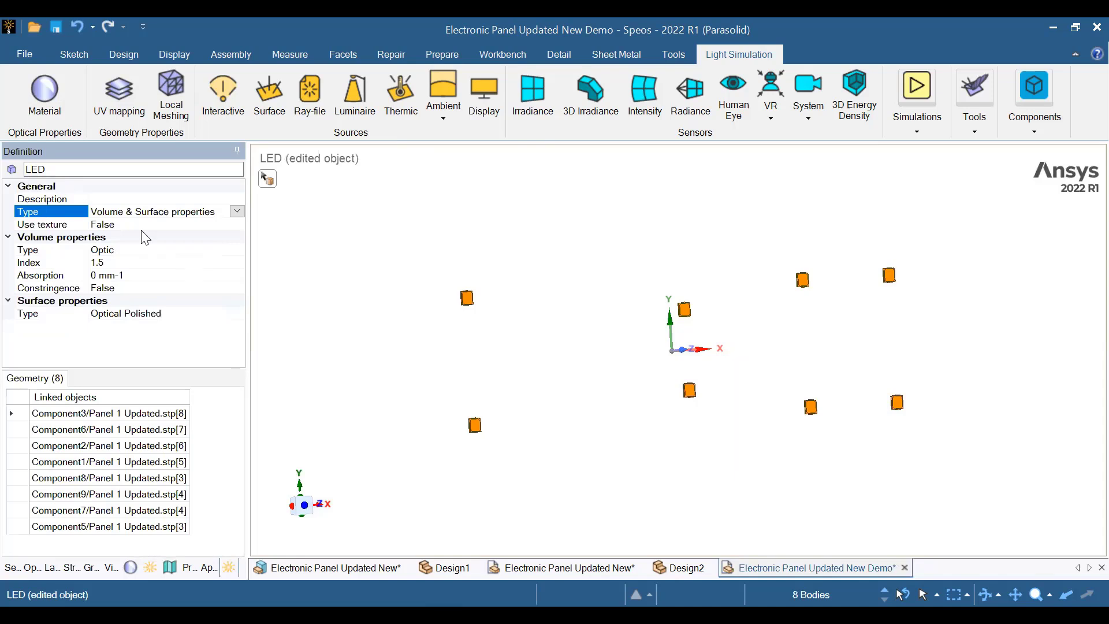
pyautogui.click(381, 260)
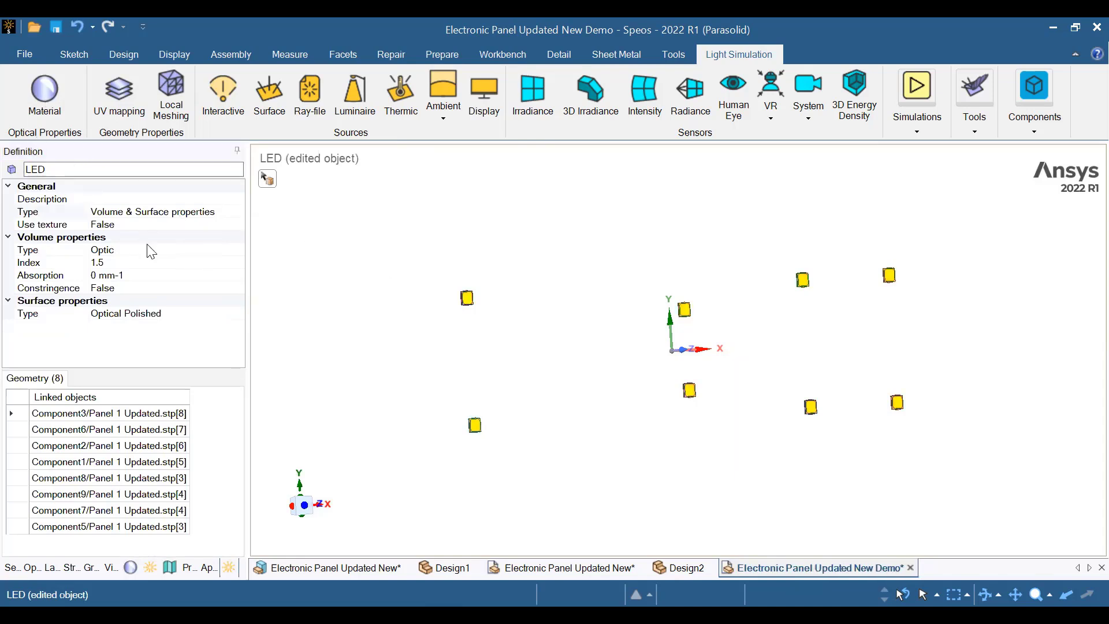
# Show the Panel body of Component4 again and create a new optical material named PMMA.
pyautogui.click(72, 568)
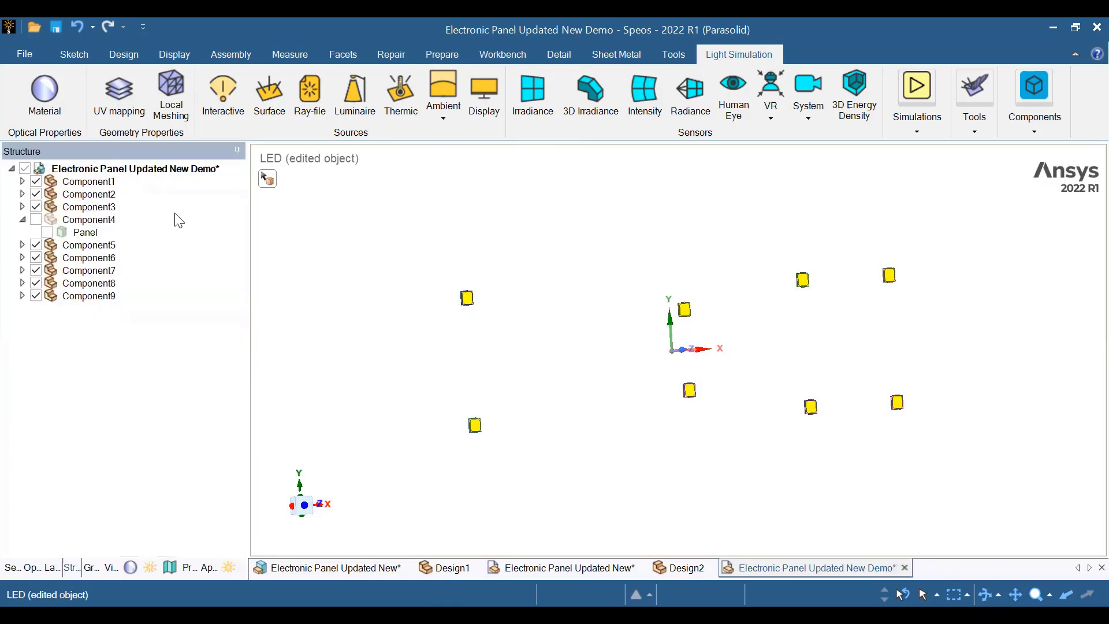
pyautogui.click(47, 233)
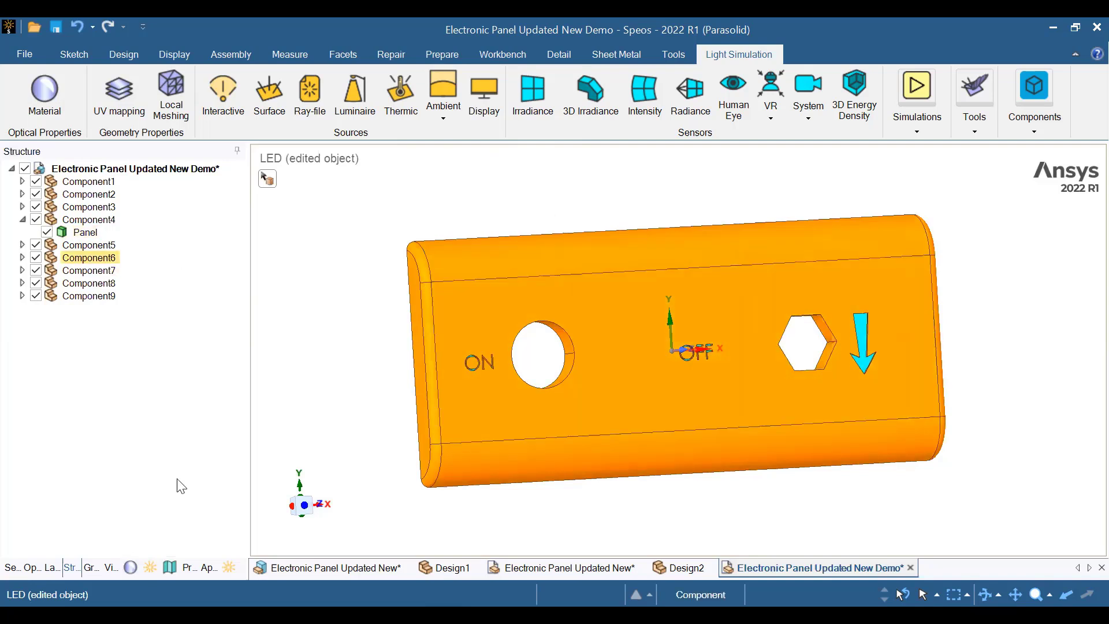
pyautogui.click(32, 98)
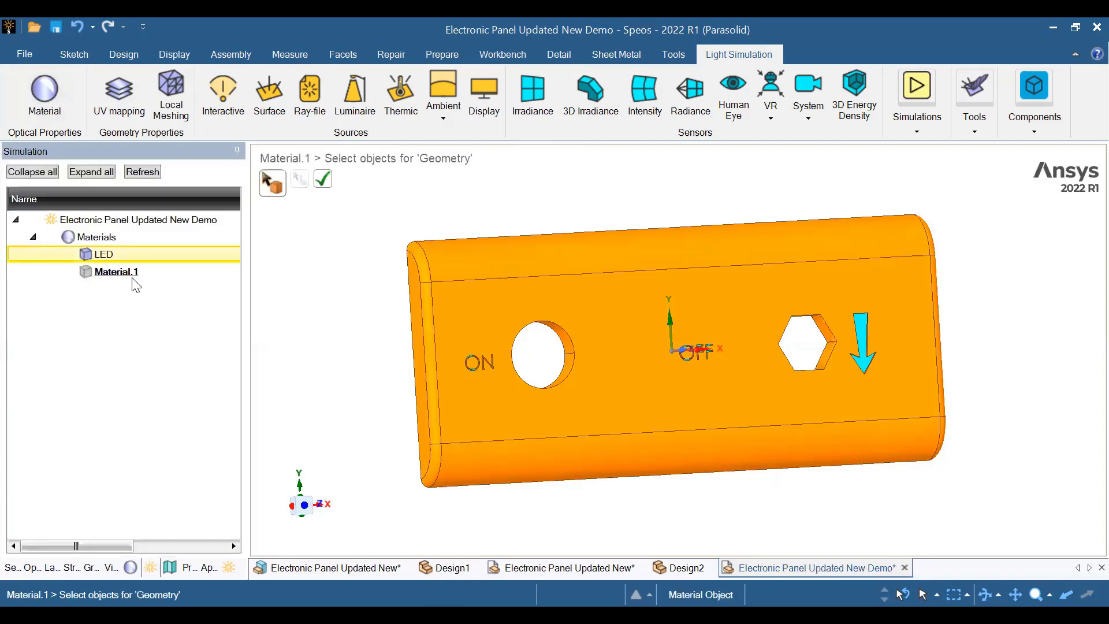
pyautogui.rightClick(131, 278)
pyautogui.click(166, 283)
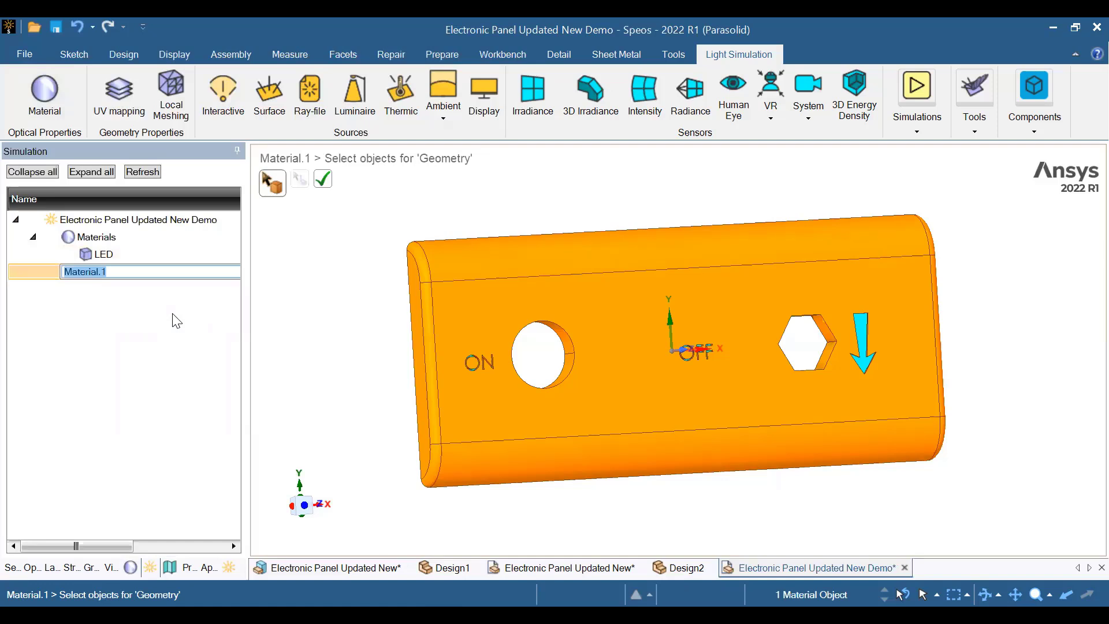
pyautogui.write('PMMA')
pyautogui.press('Return')
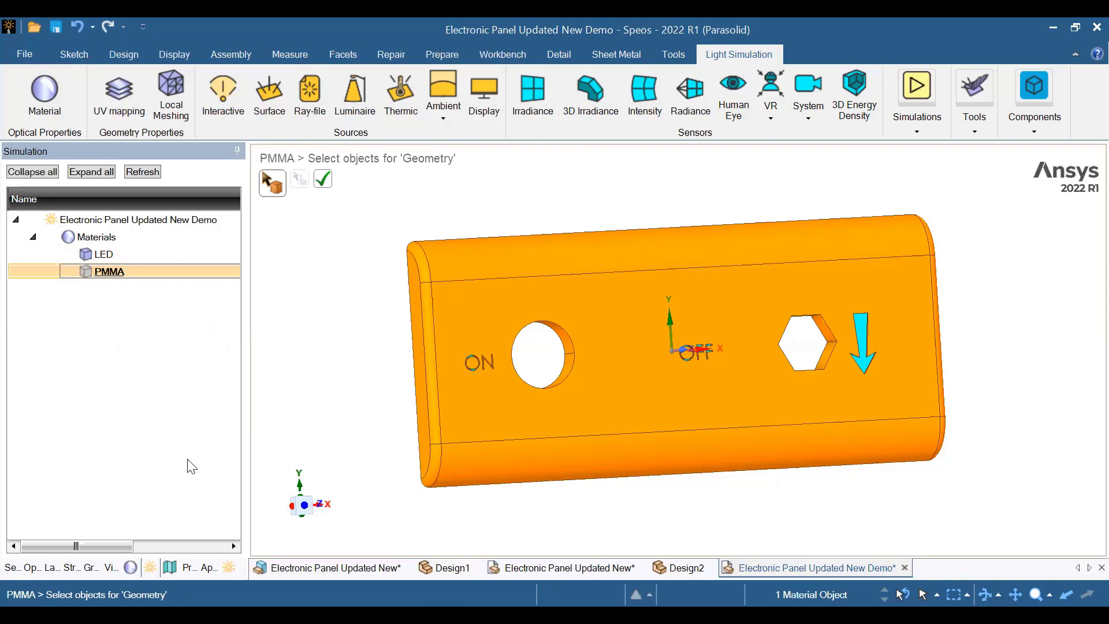
# Assign the panel body as the geometry of the PMMA material and validate the selection.
pyautogui.click(276, 194)
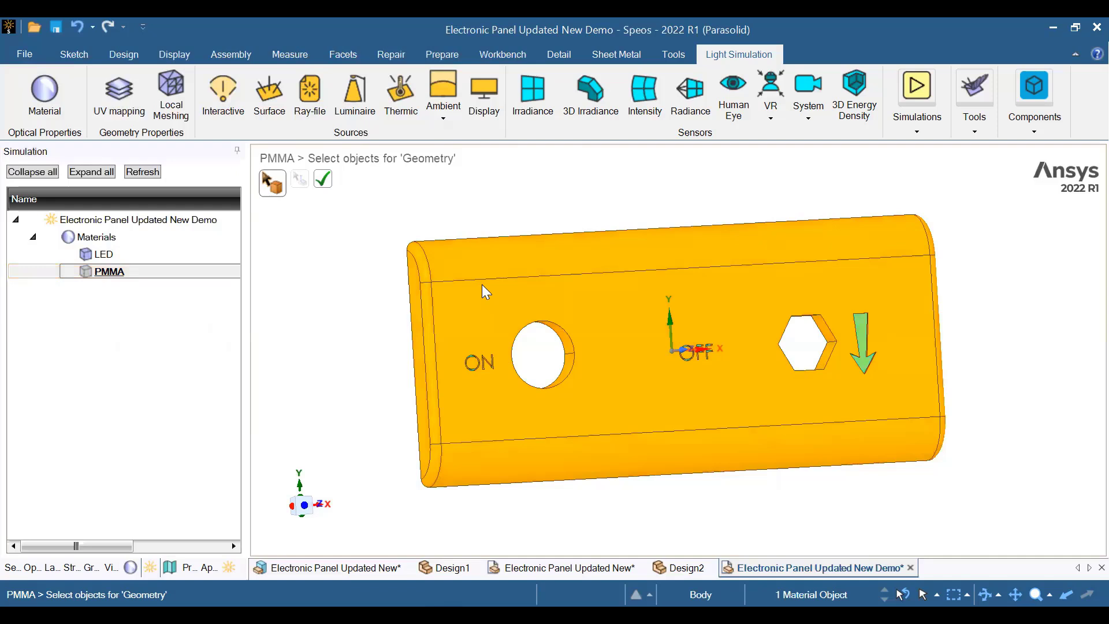
pyautogui.click(482, 284)
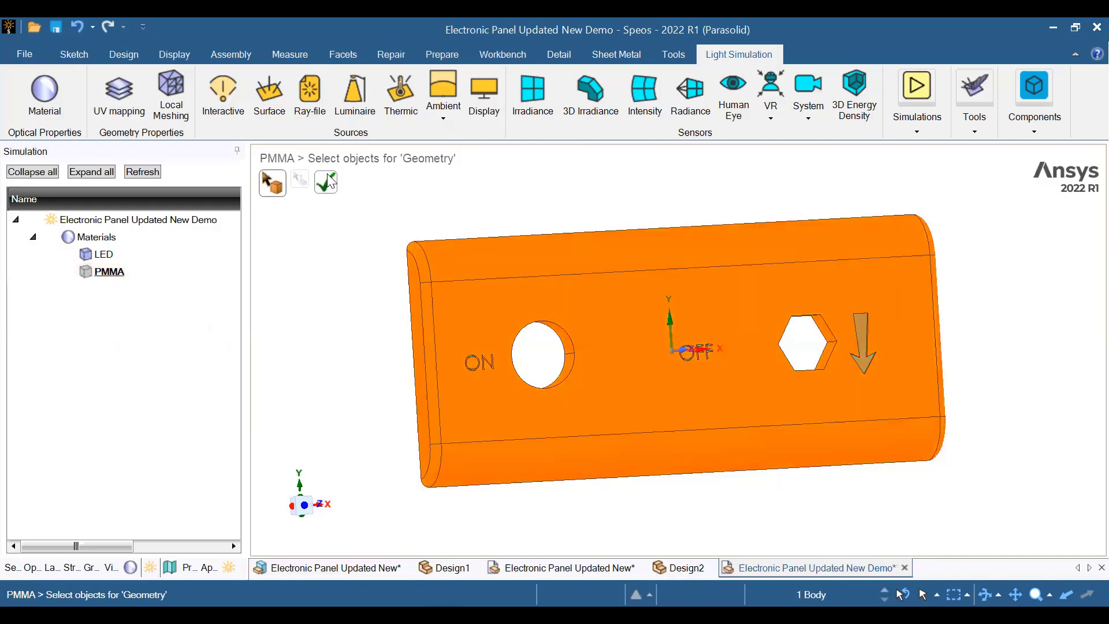
pyautogui.click(327, 182)
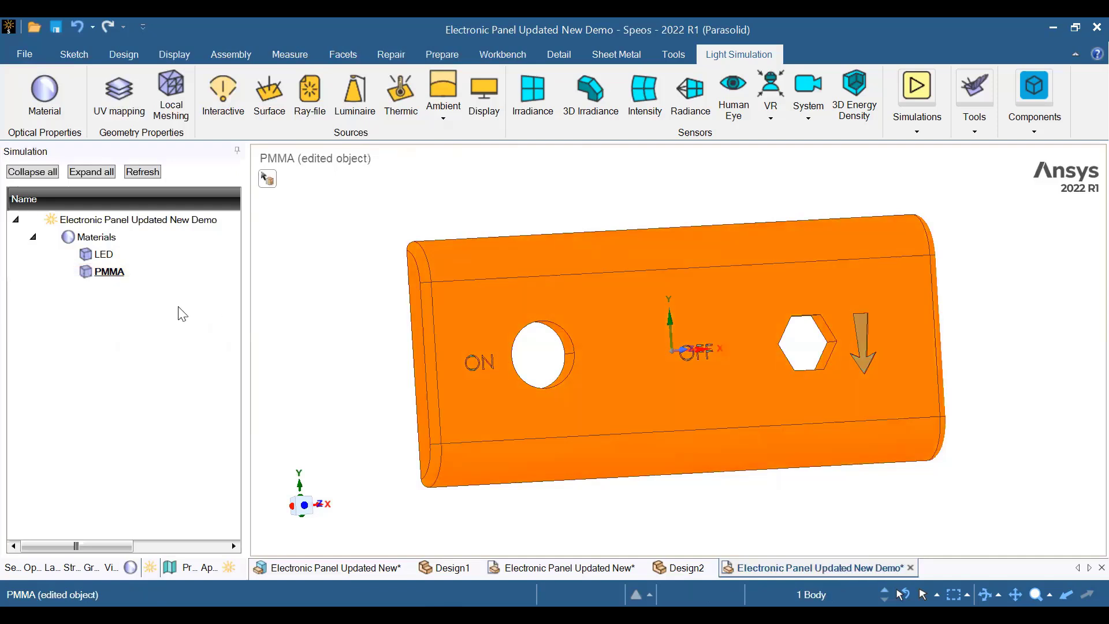
# Set the volume properties of the PMMA material to type Optic with an index of 1.4.
pyautogui.click(109, 273)
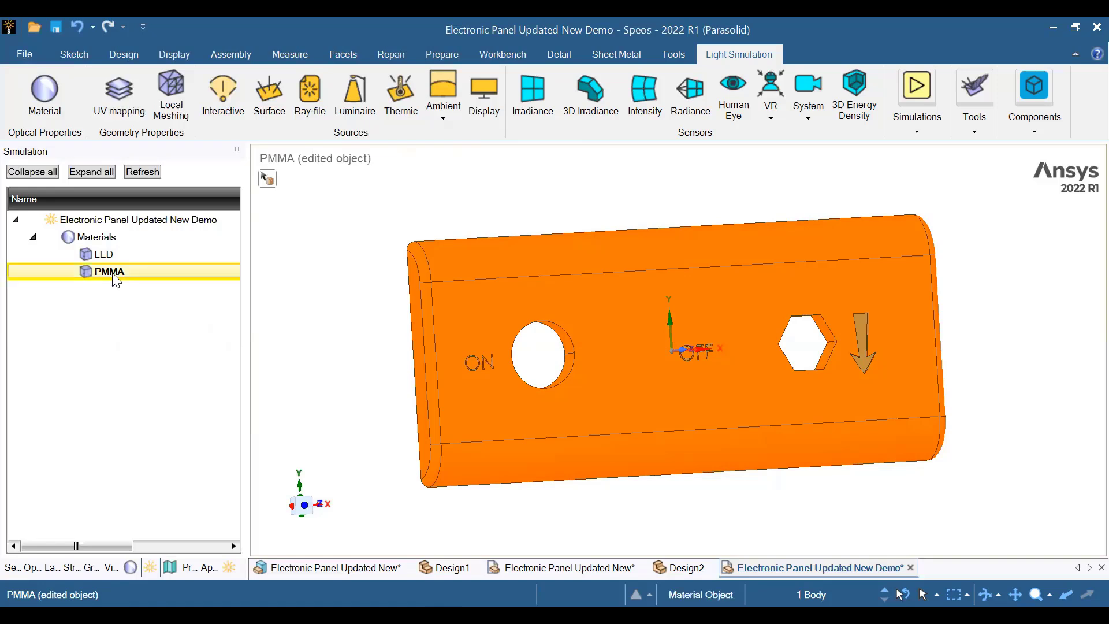
pyautogui.click(113, 274)
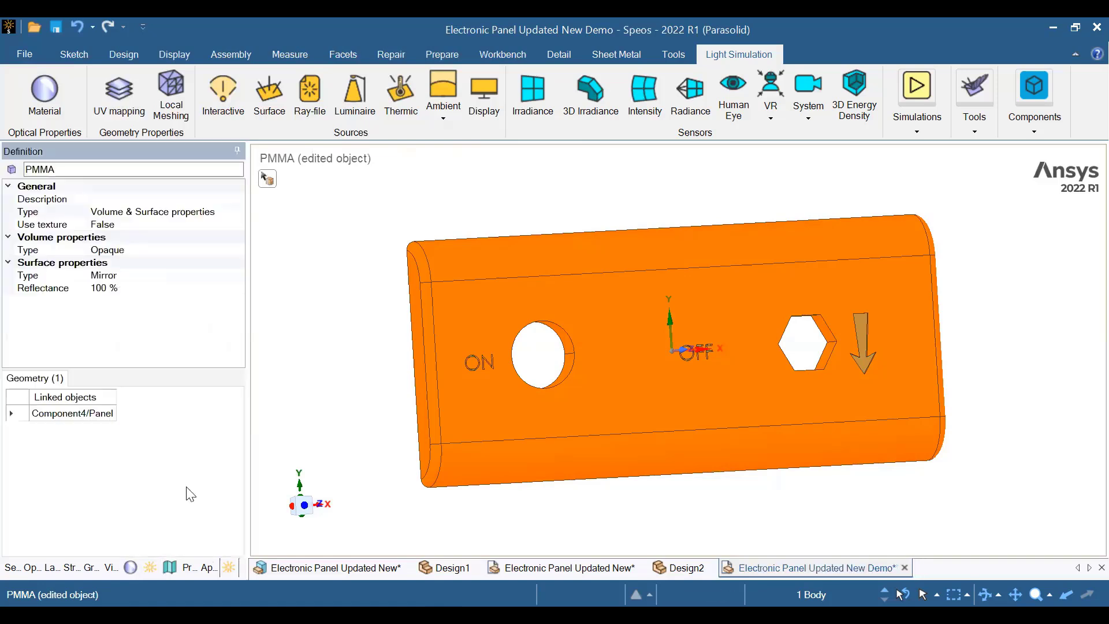
pyautogui.click(261, 499)
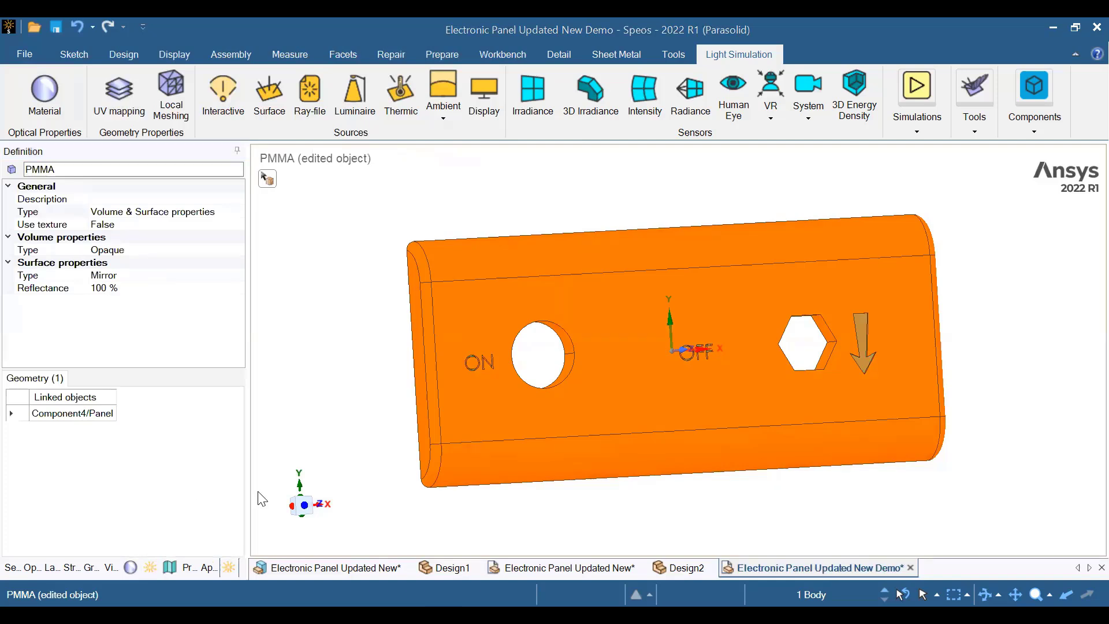
pyautogui.click(200, 213)
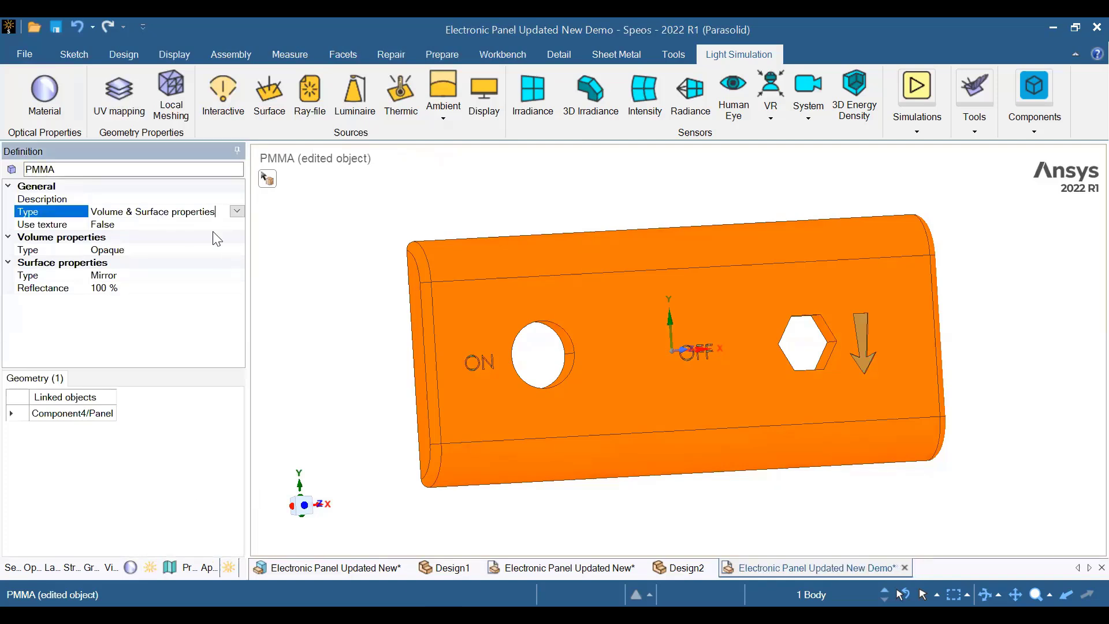
pyautogui.click(237, 252)
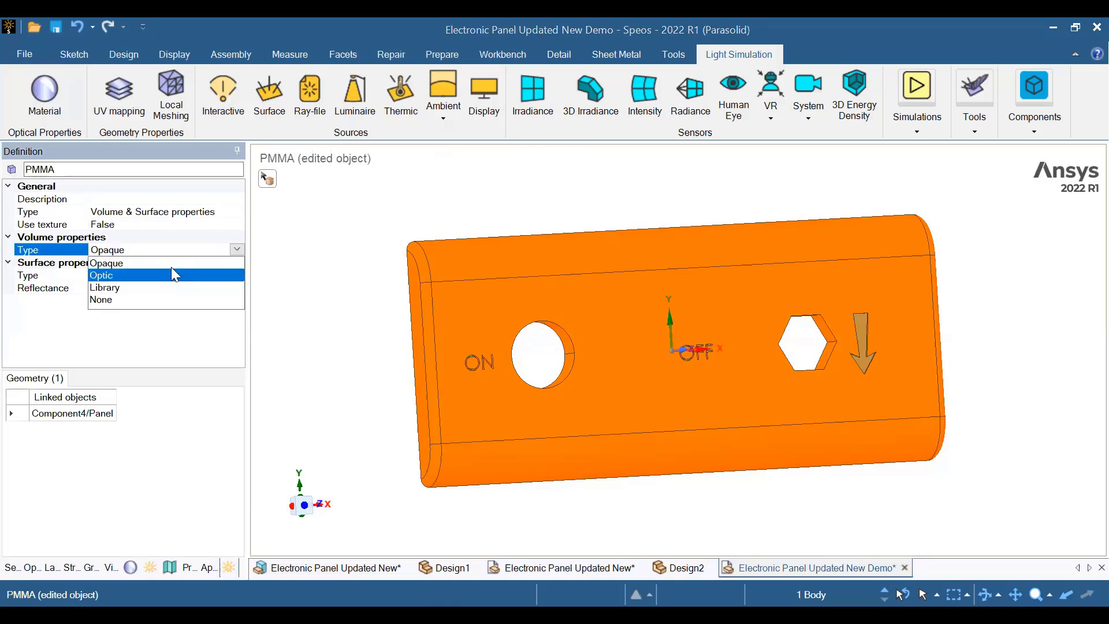
pyautogui.click(161, 269)
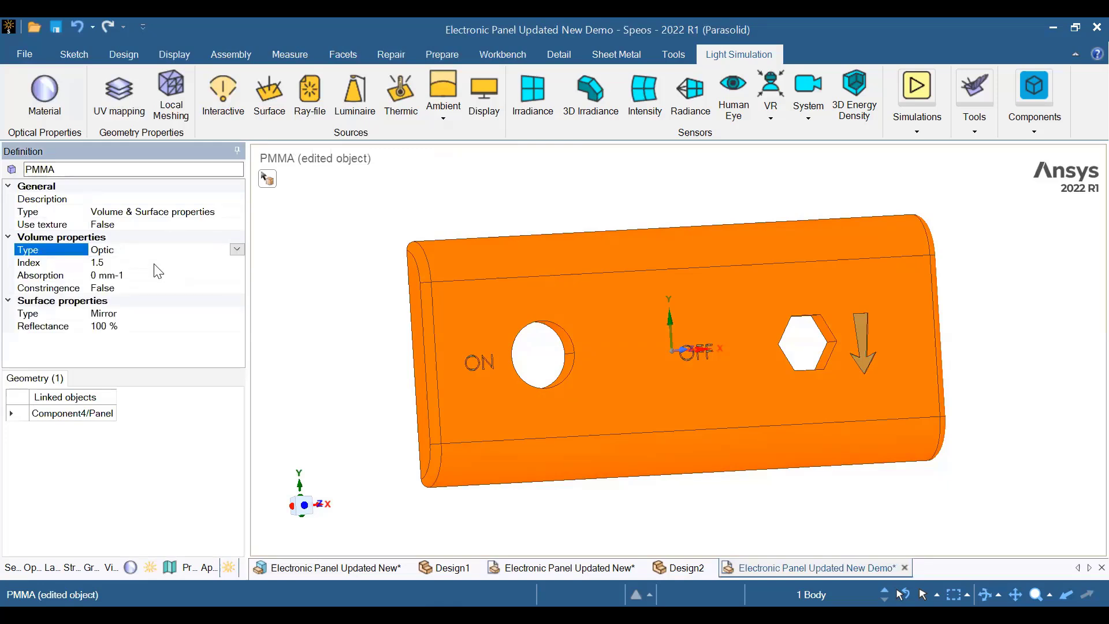
pyautogui.click(110, 262)
pyautogui.press('BackSpace')
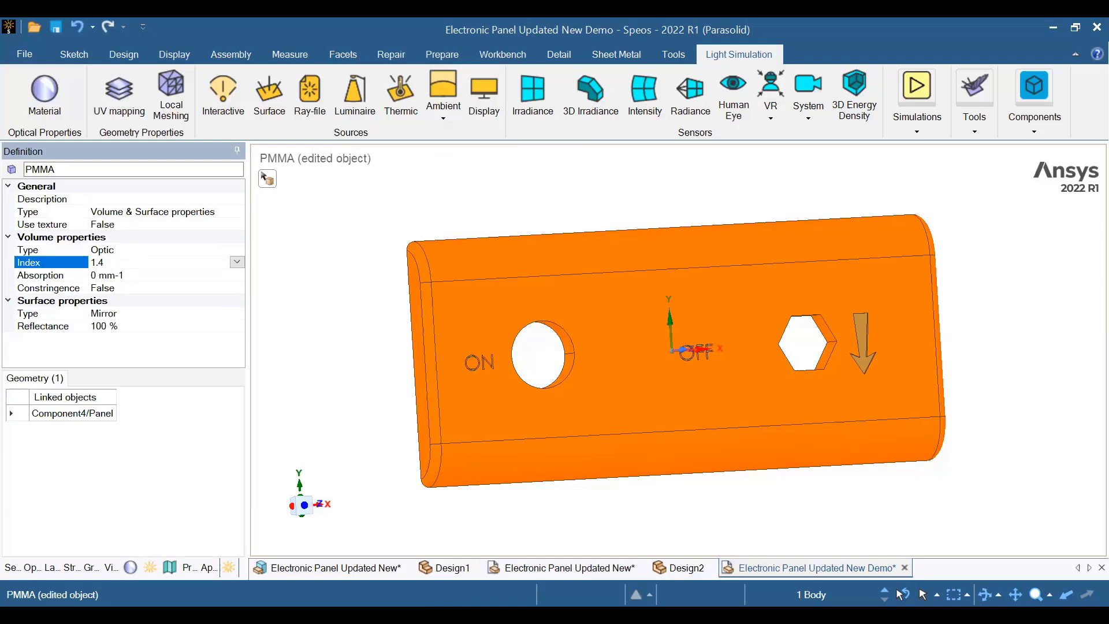
pyautogui.click(153, 332)
# Examine the ON lettering on the panel's front face up close.
pyautogui.click(72, 568)
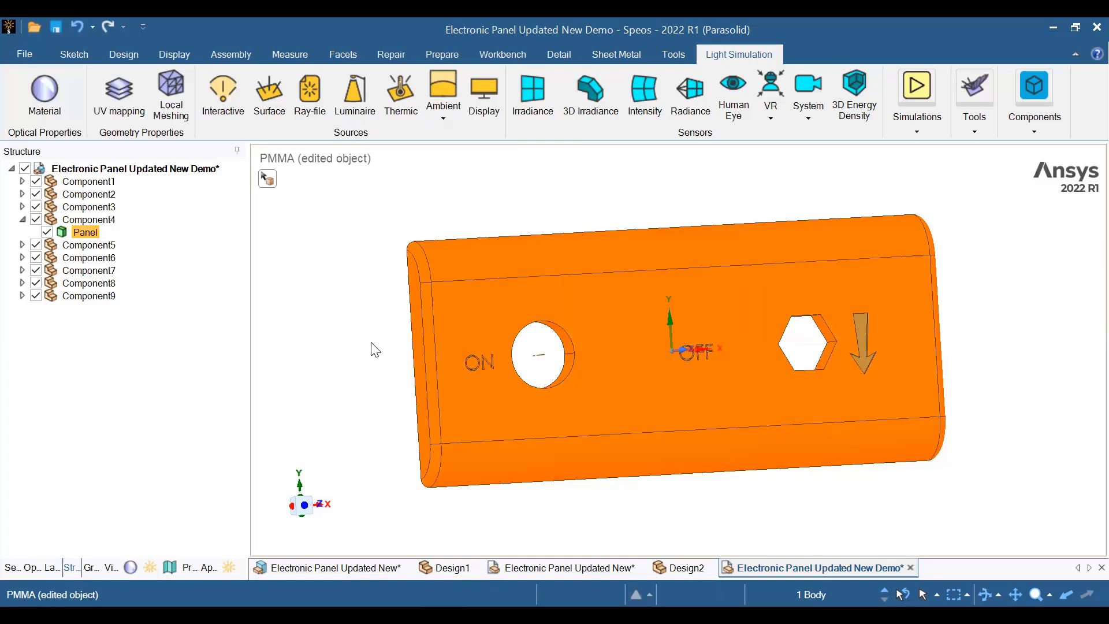
pyautogui.click(123, 58)
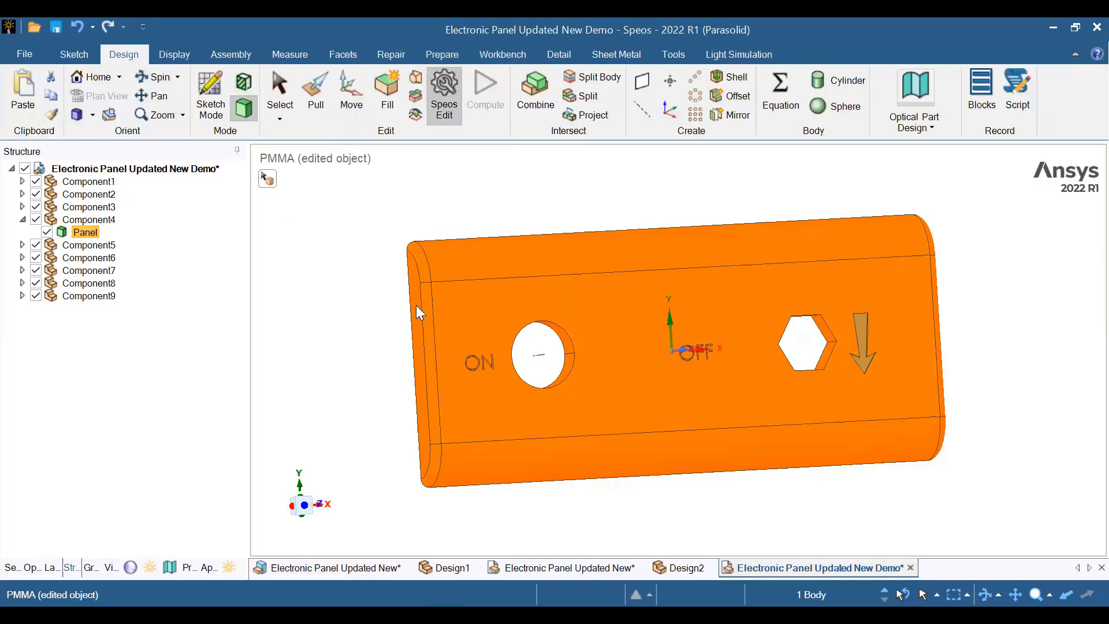
pyautogui.click(153, 115)
pyautogui.scroll(7, 464, 354)
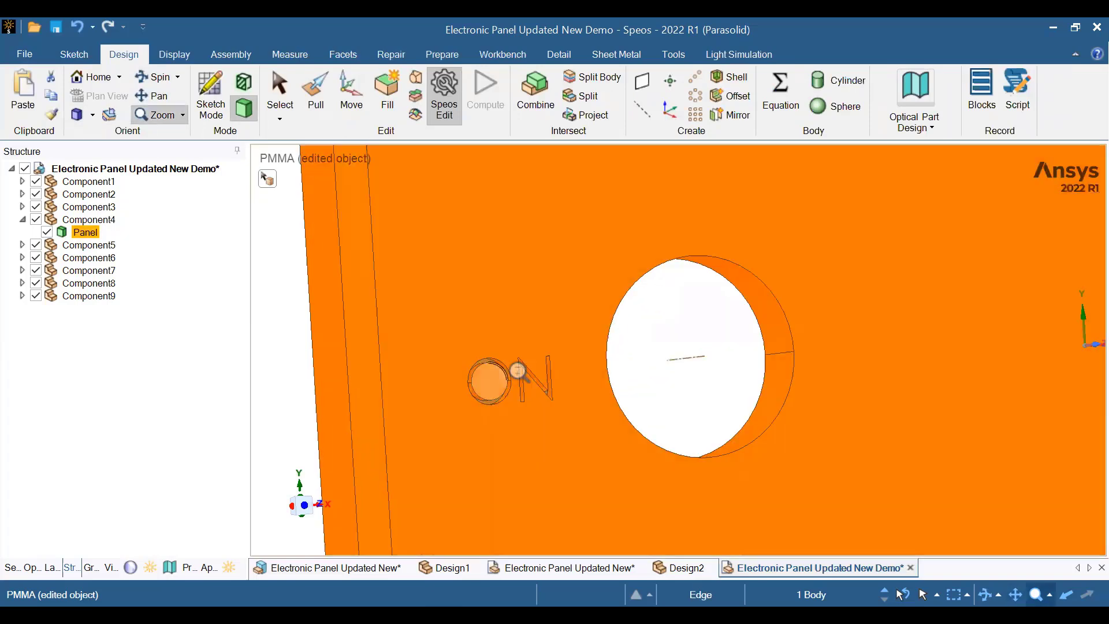
pyautogui.scroll(4, 518, 371)
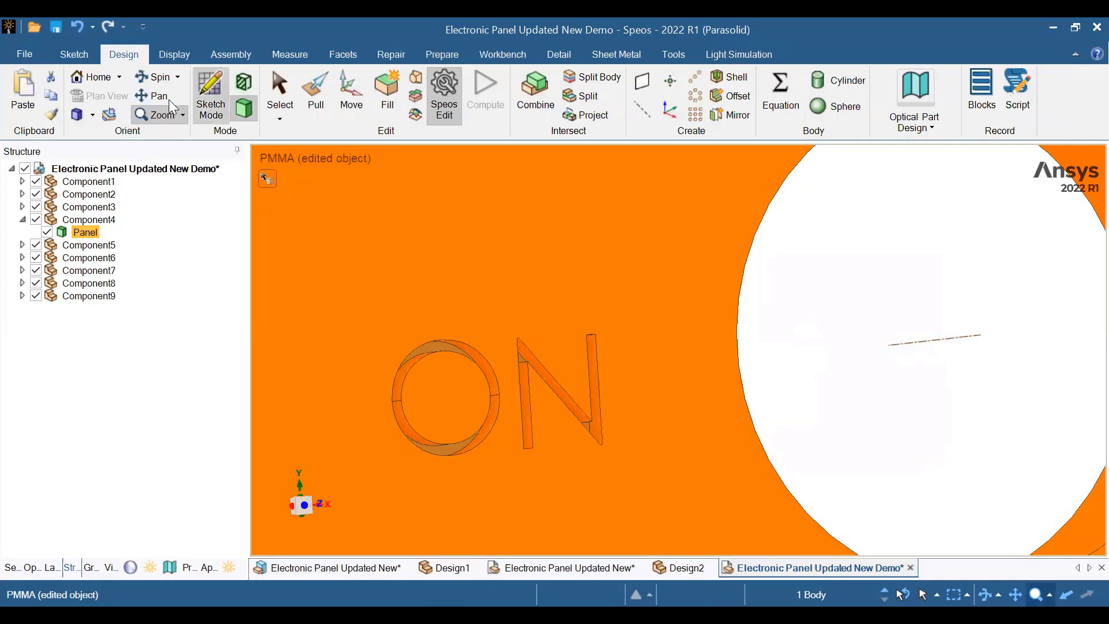
pyautogui.click(160, 83)
pyautogui.moveTo(470, 305); pyautogui.dragTo(421, 292)
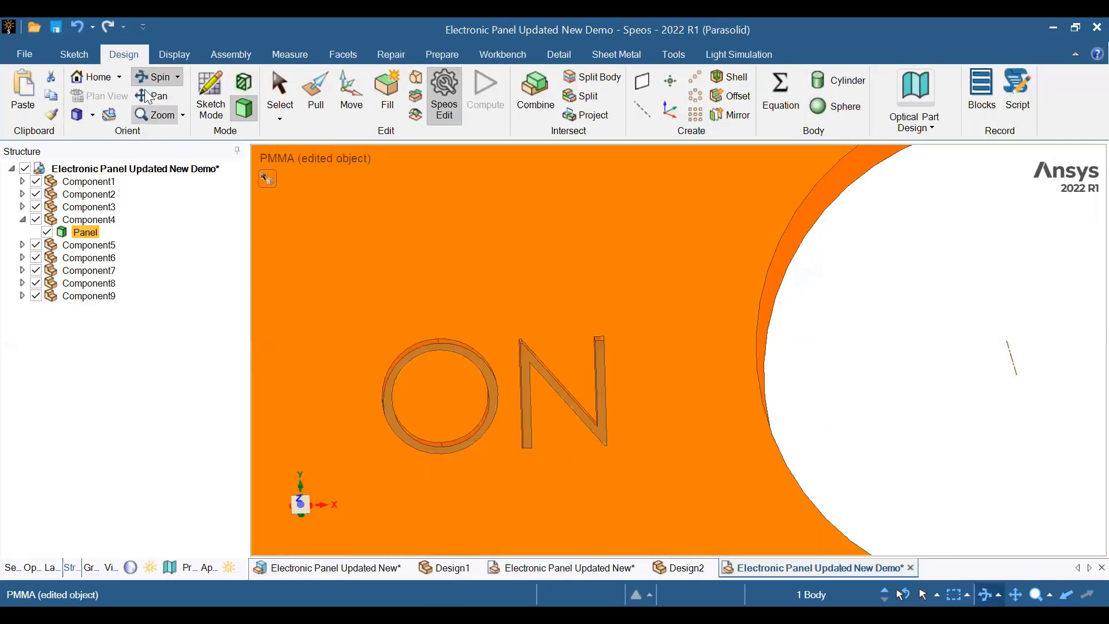
pyautogui.click(152, 95)
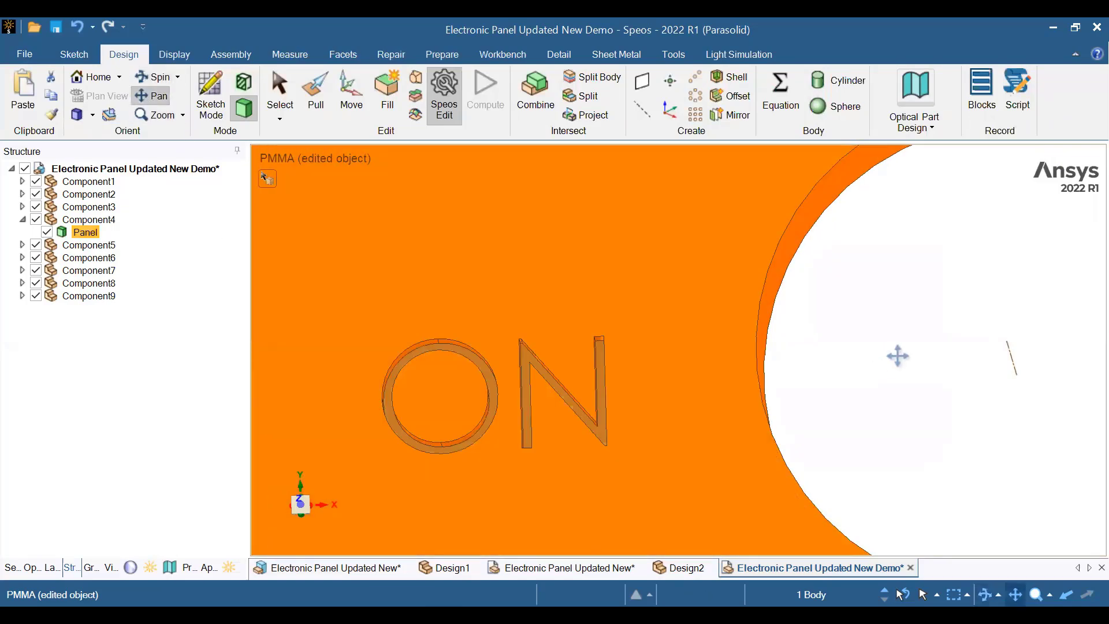
pyautogui.moveTo(896, 354); pyautogui.dragTo(909, 350)
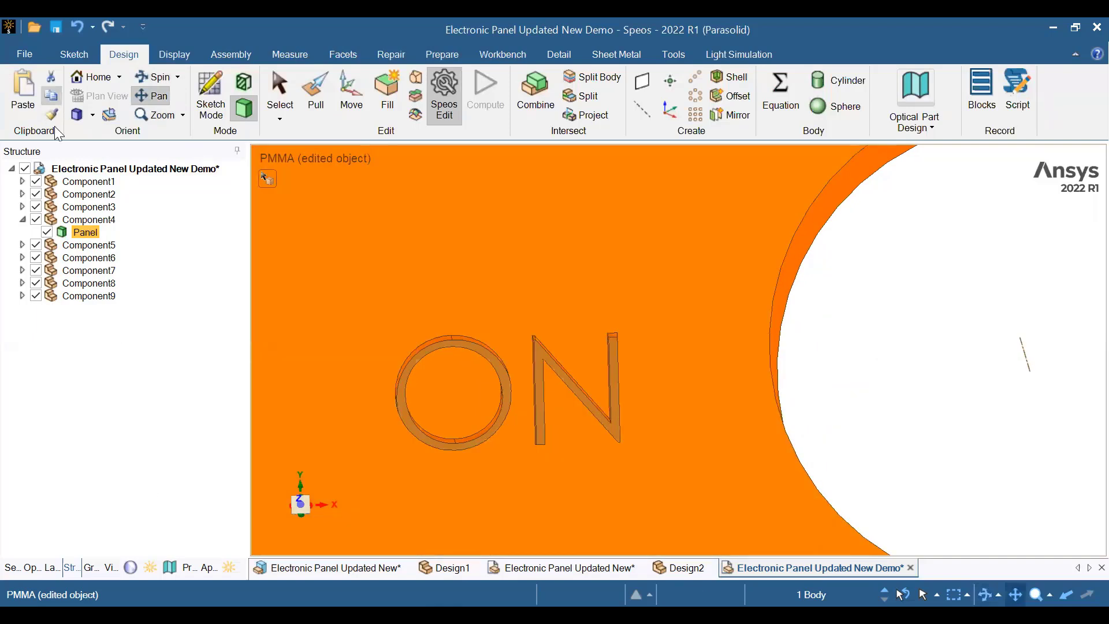
# Create a new optical material and rename it Surface Roughness Front.
pyautogui.click(737, 53)
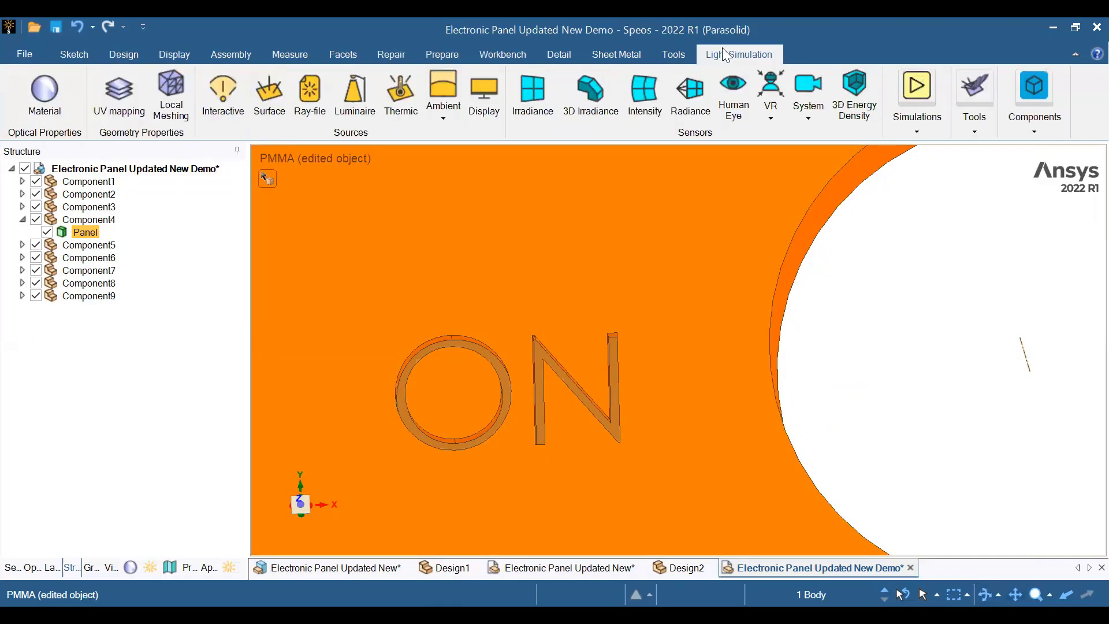
pyautogui.click(43, 91)
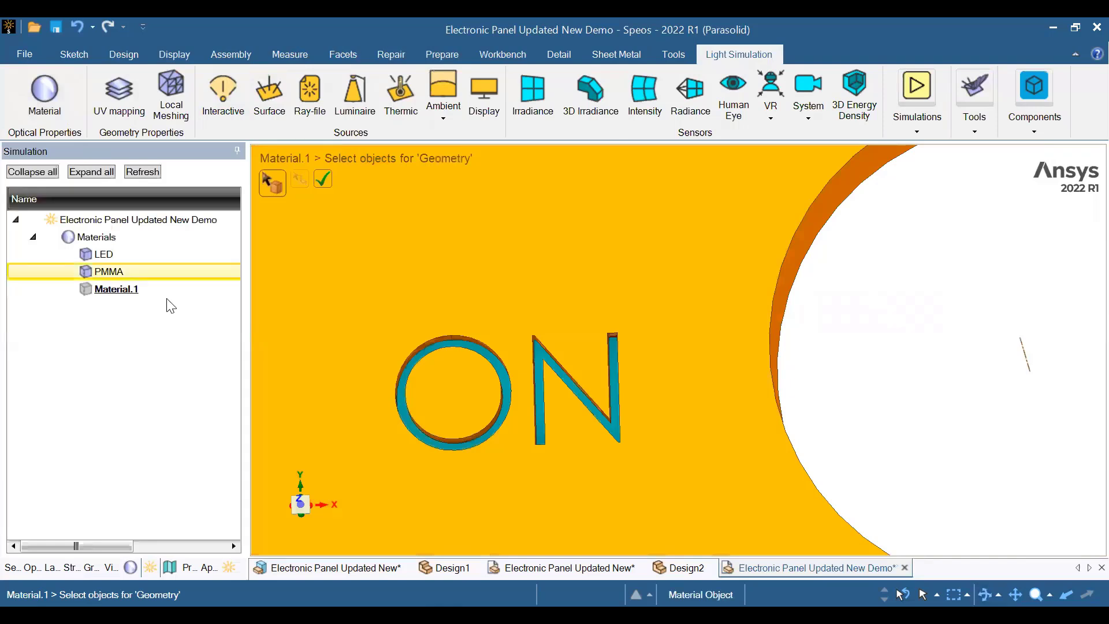
pyautogui.click(117, 294)
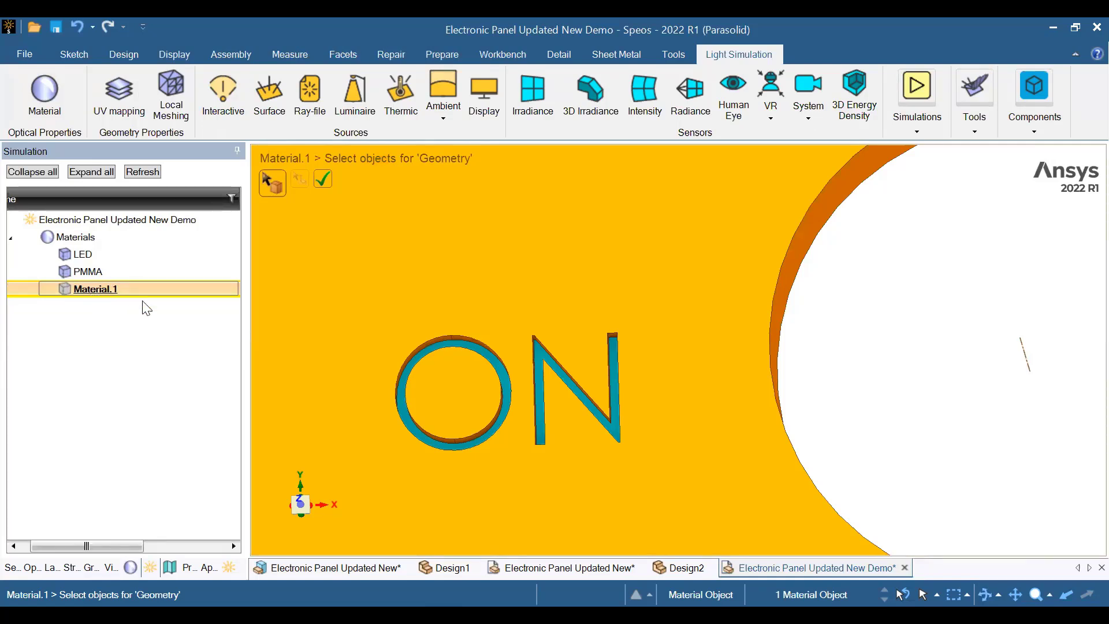
pyautogui.rightClick(109, 295)
pyautogui.click(115, 298)
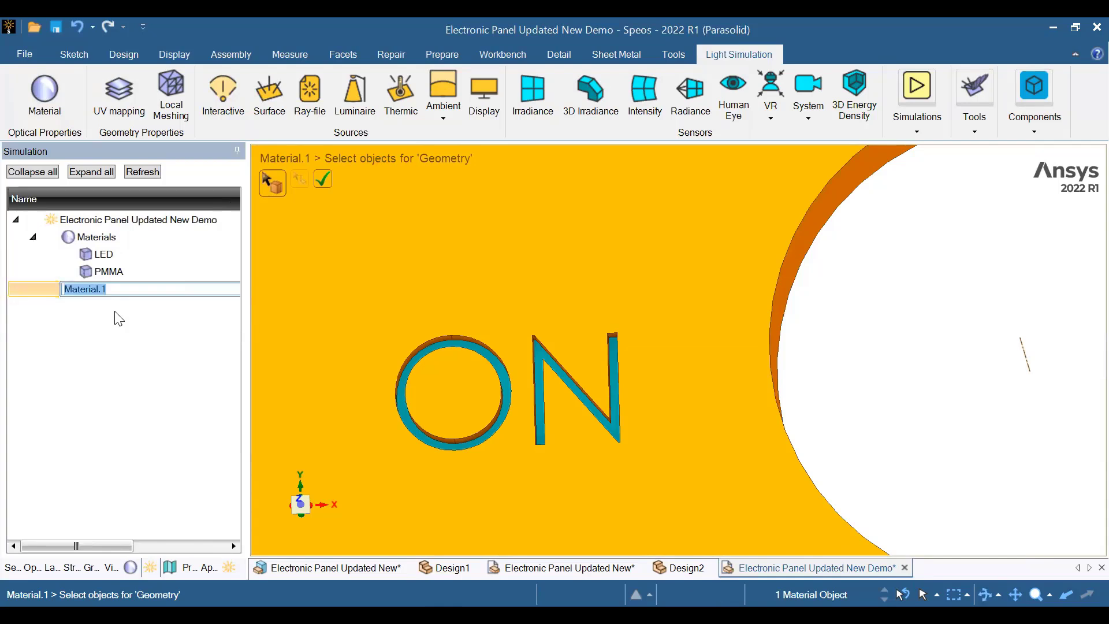
pyautogui.write('Surface Roughness')
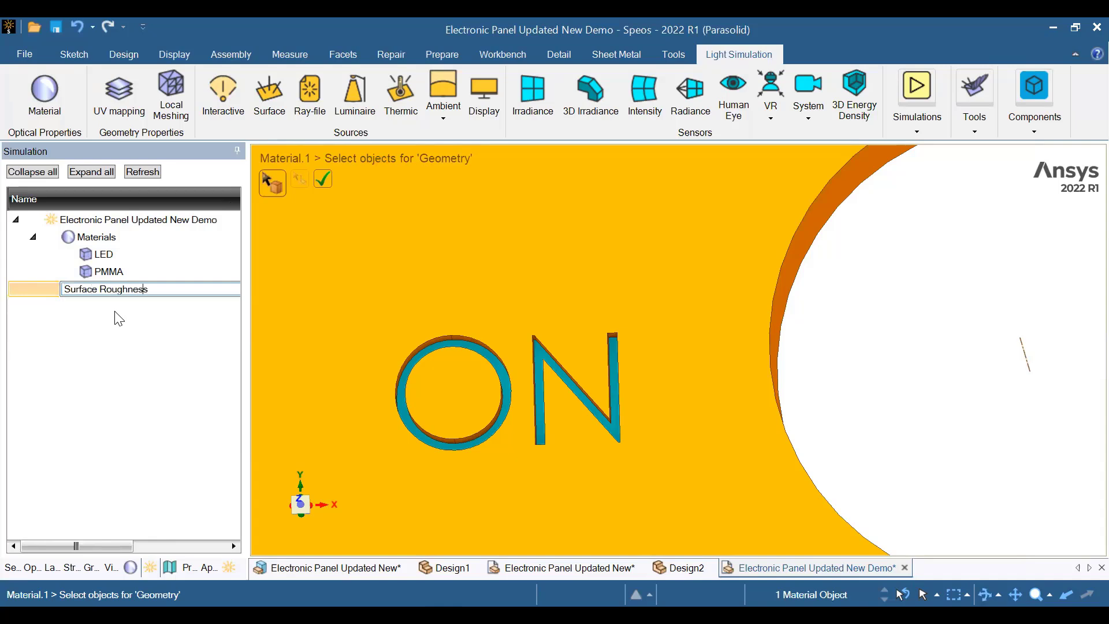
pyautogui.write(' Front')
pyautogui.press('Return')
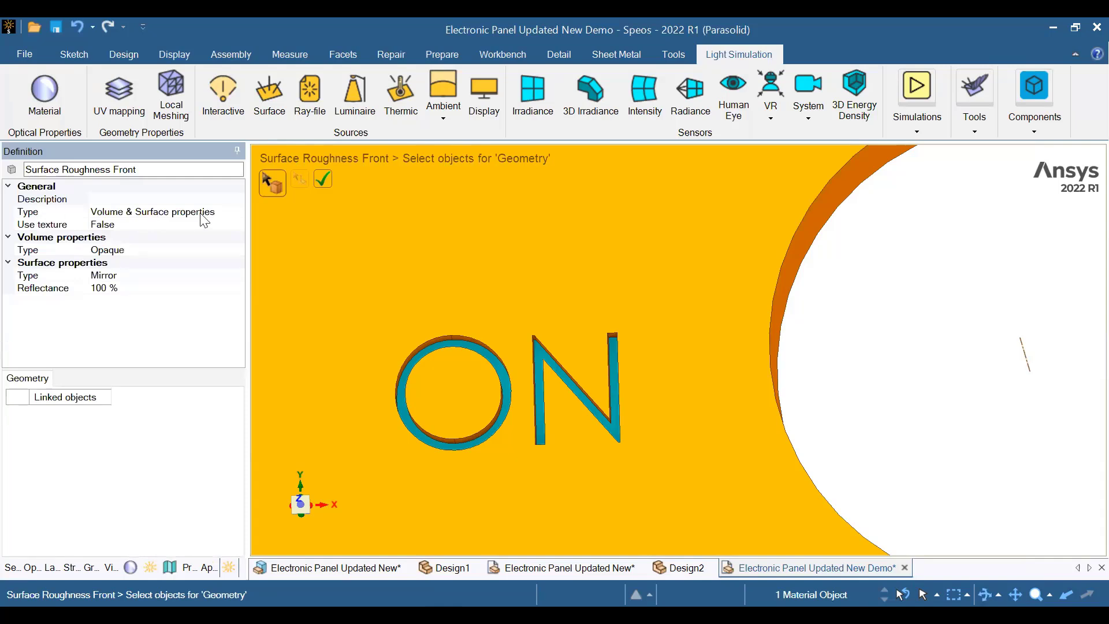
# Set the Surface Roughness Front material's general type to Face properties.
pyautogui.click(223, 211)
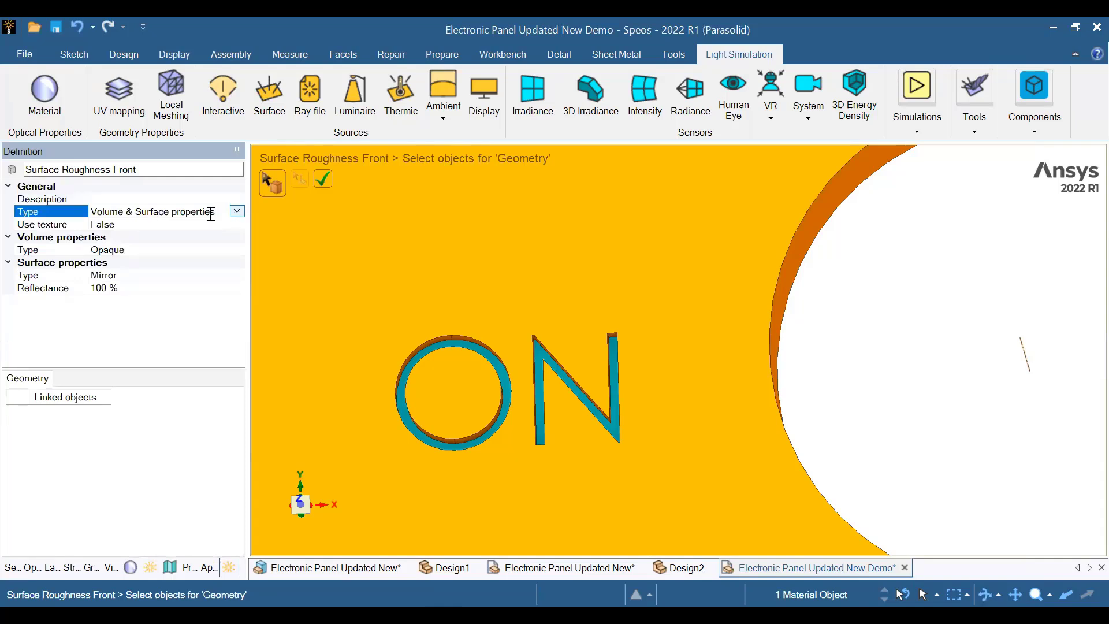
pyautogui.click(236, 211)
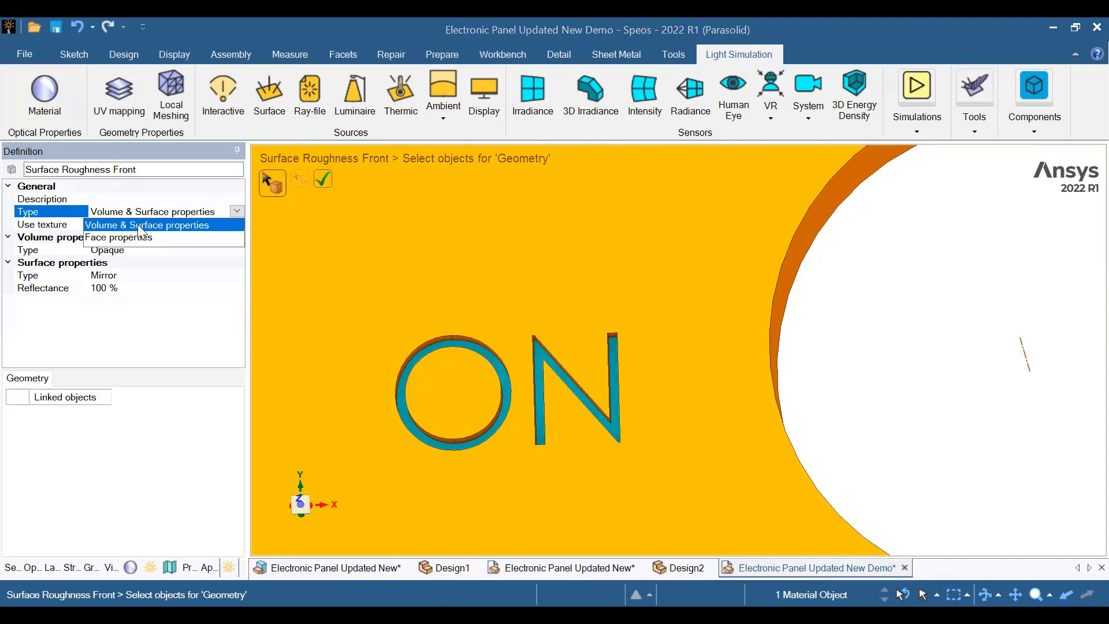
pyautogui.click(121, 239)
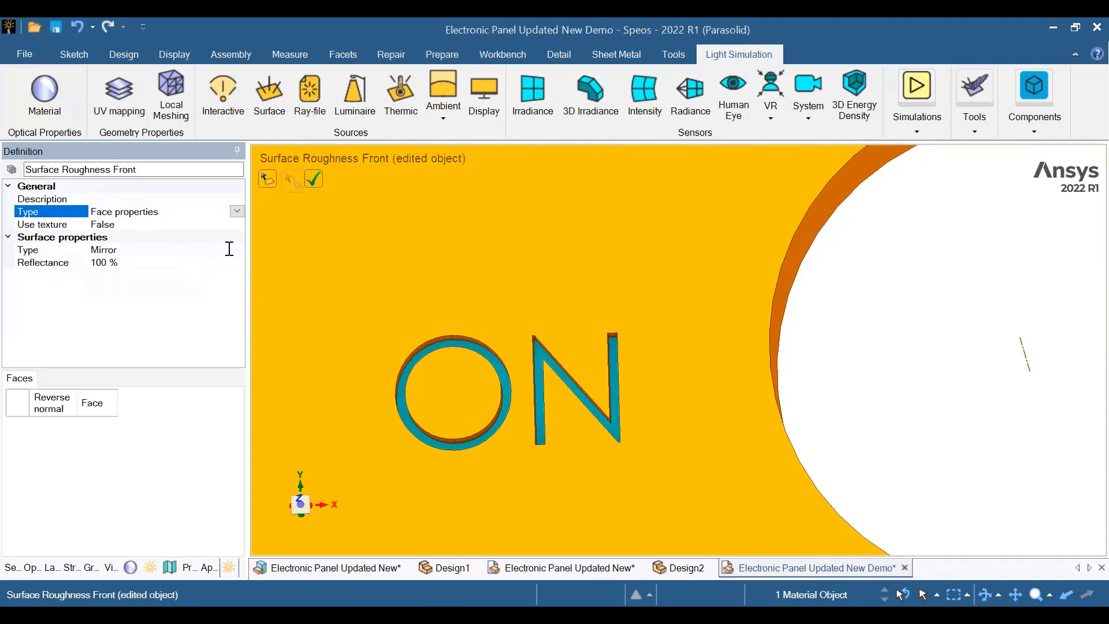
# Set the surface properties type to Library and load the surface roughness 1 file from the output files folder.
pyautogui.click(182, 249)
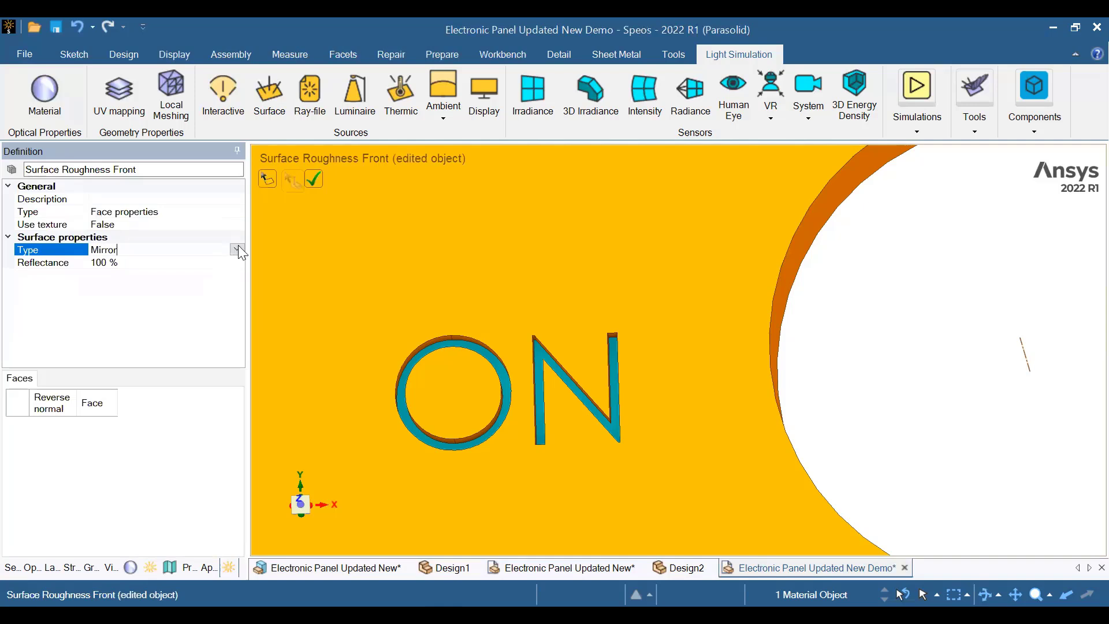
pyautogui.click(206, 248)
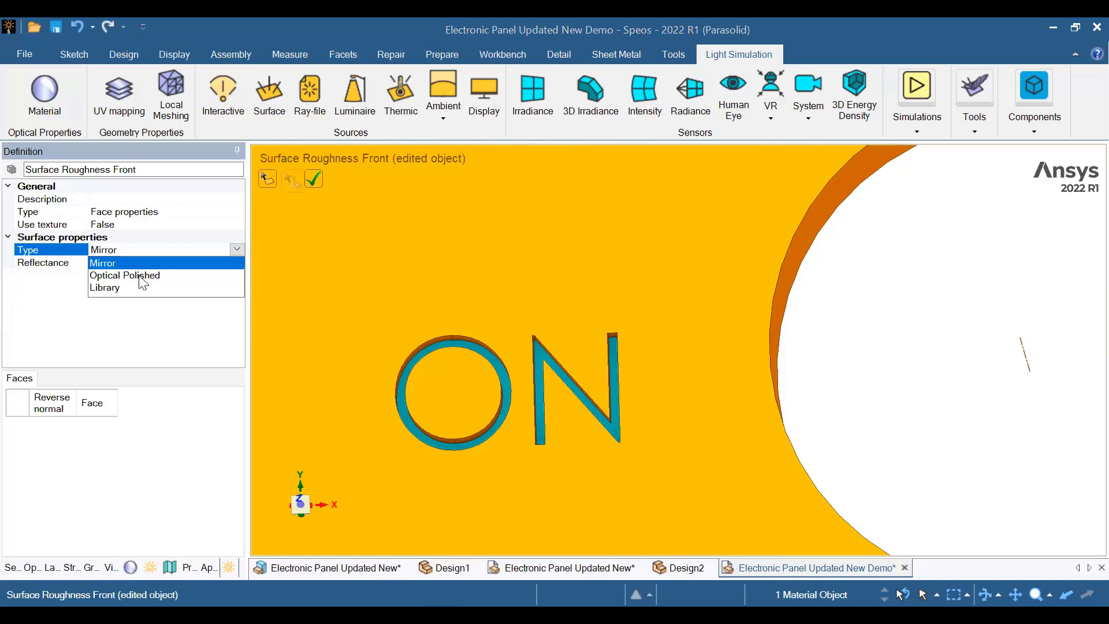
pyautogui.click(108, 289)
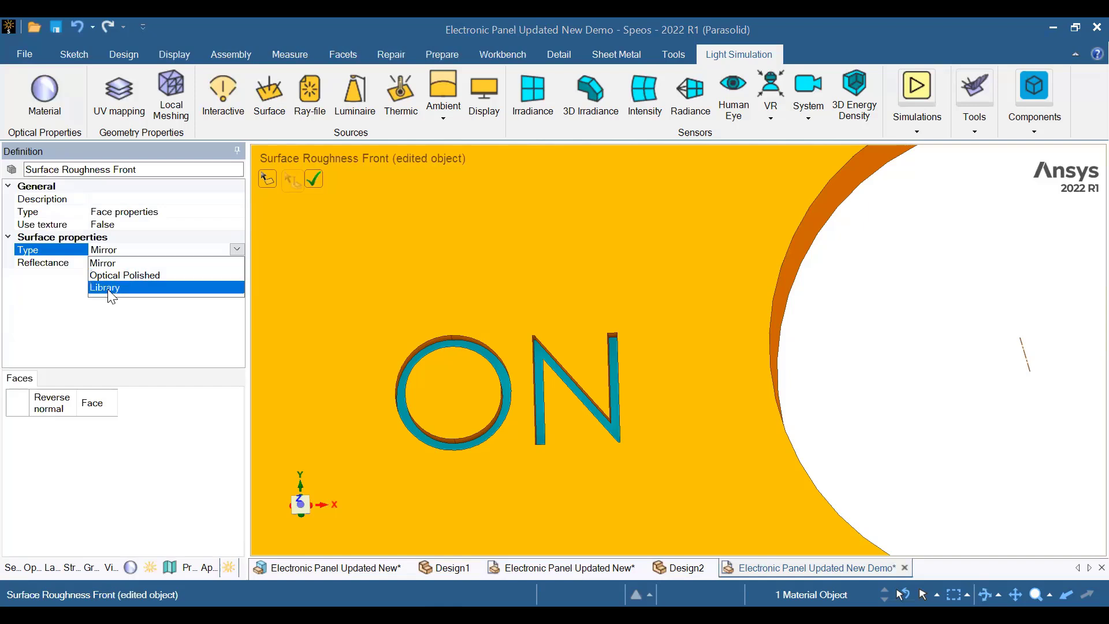
pyautogui.click(109, 288)
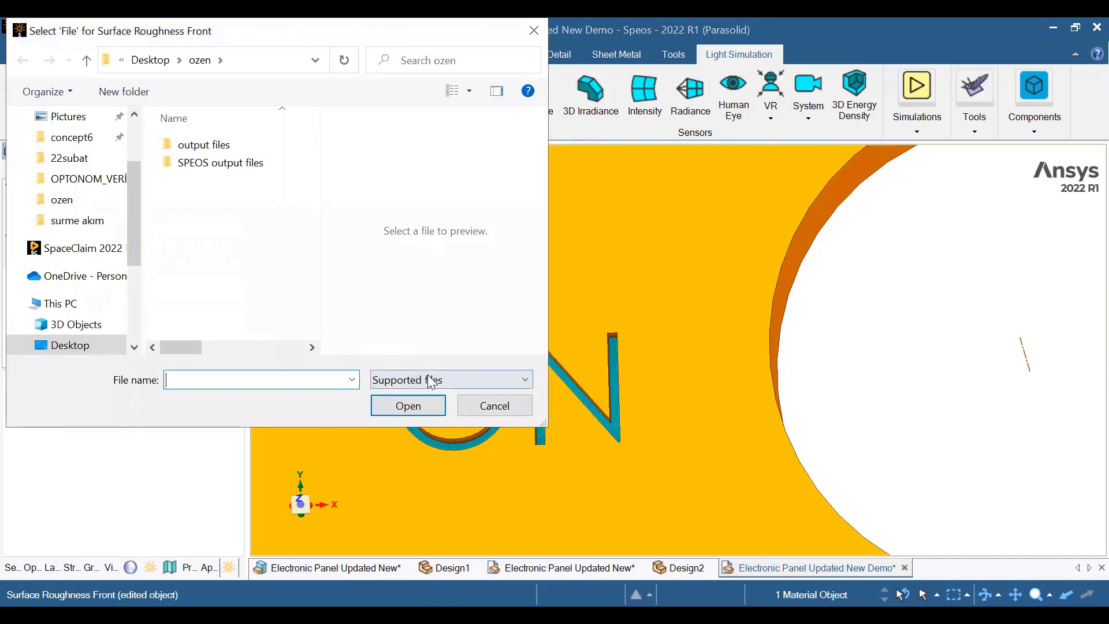
pyautogui.doubleClick(215, 145)
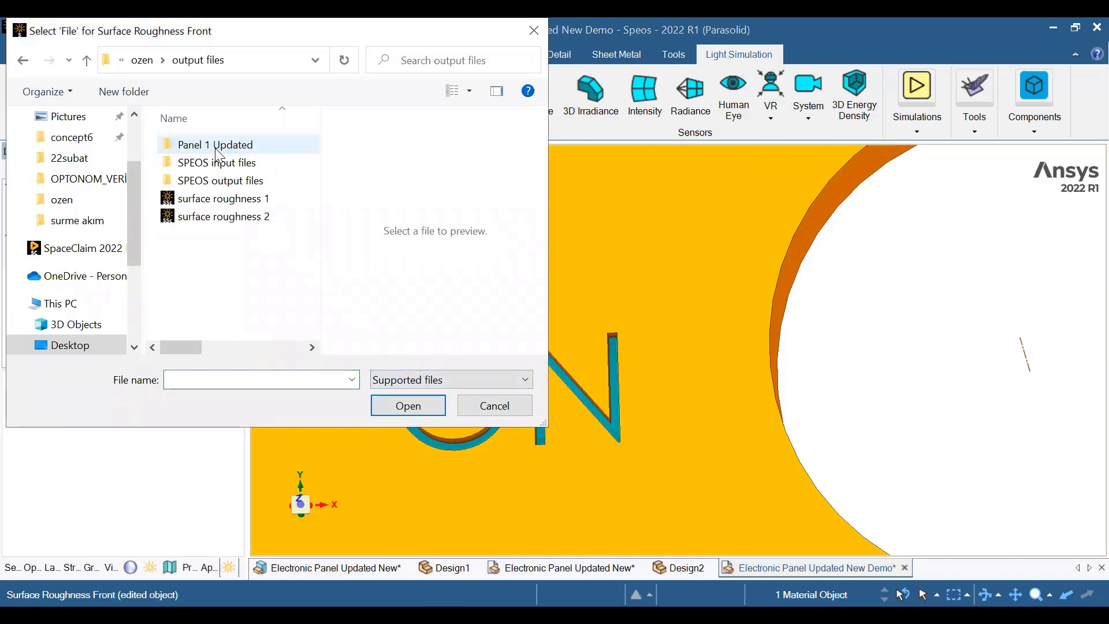
pyautogui.click(223, 199)
pyautogui.click(412, 406)
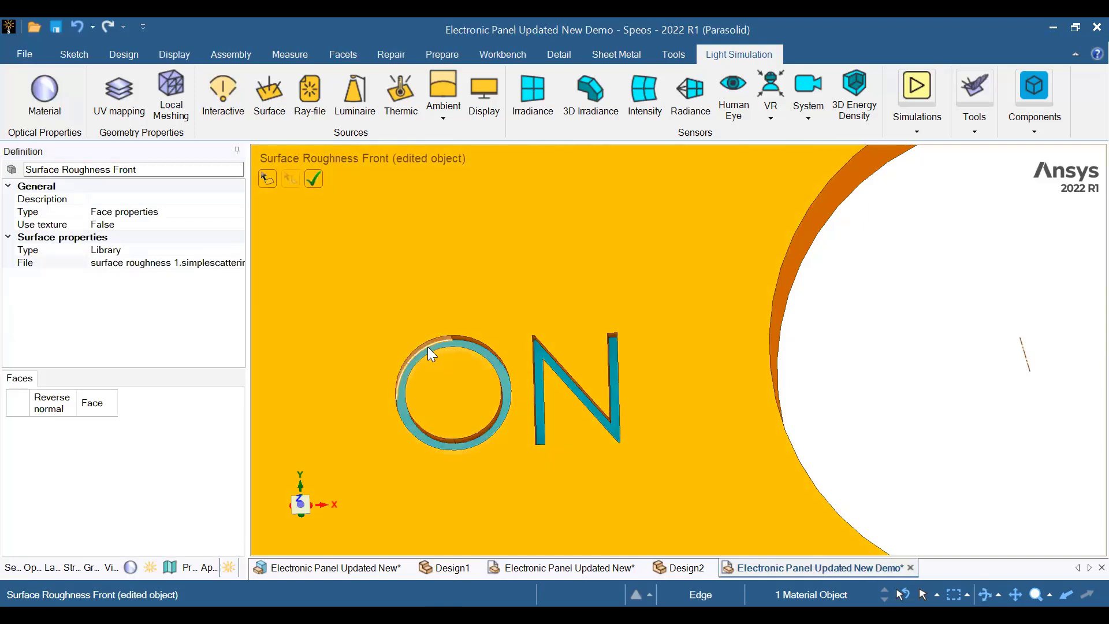
# Try to select the recessed faces of all letters in the ON and OFF lettering together.
pyautogui.click(506, 383)
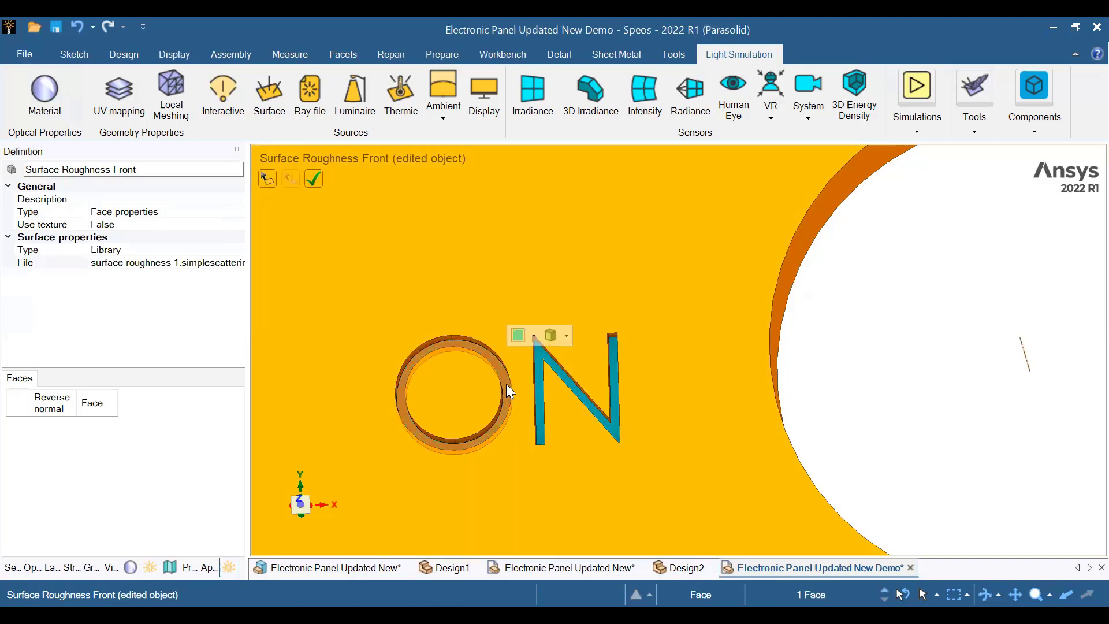
pyautogui.keyDown('ctrl'); pyautogui.click(539, 379); pyautogui.keyUp('ctrl')
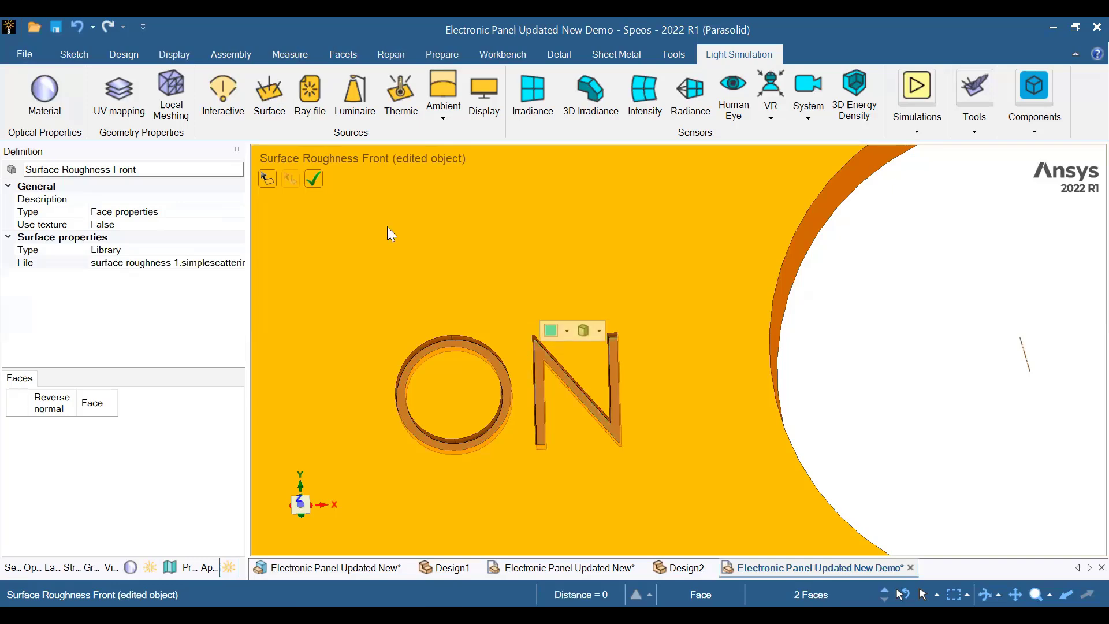
pyautogui.click(118, 54)
pyautogui.click(160, 96)
pyautogui.moveTo(859, 369); pyautogui.dragTo(323, 316)
pyautogui.moveTo(498, 364); pyautogui.dragTo(347, 378)
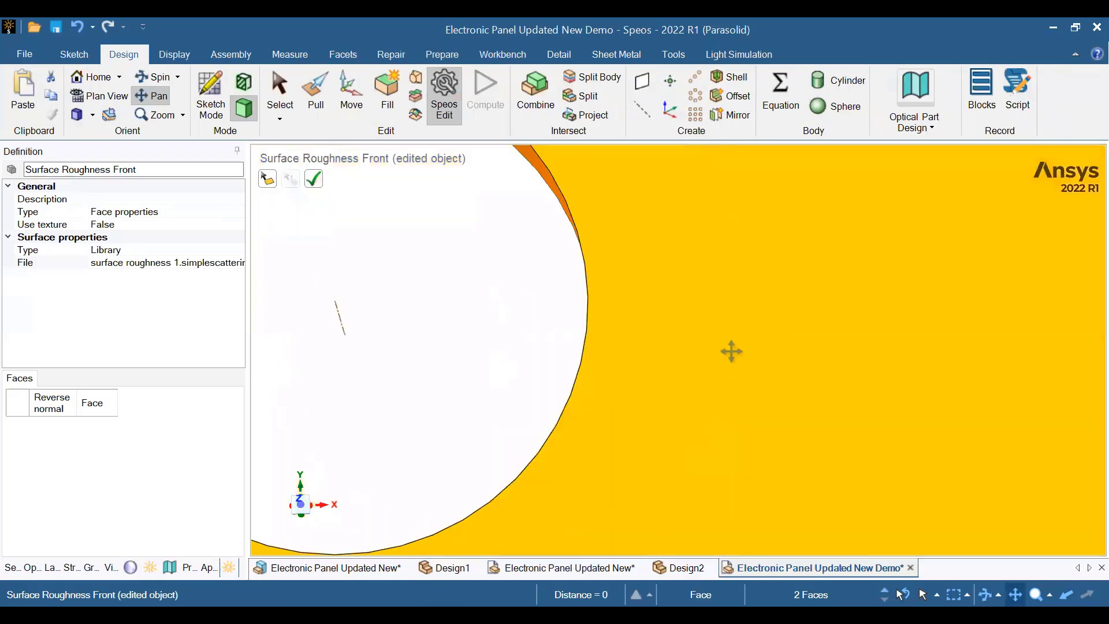
pyautogui.moveTo(731, 351); pyautogui.dragTo(445, 384)
pyautogui.moveTo(1039, 351); pyautogui.dragTo(685, 326)
pyautogui.moveTo(566, 366); pyautogui.dragTo(353, 400)
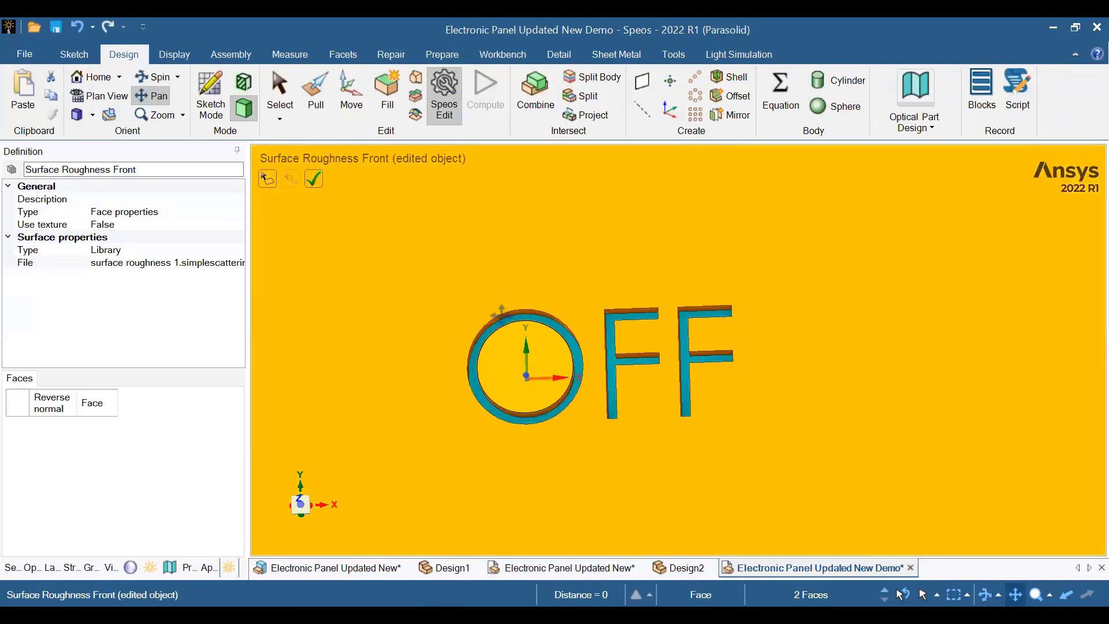
pyautogui.click(157, 114)
pyautogui.click(156, 101)
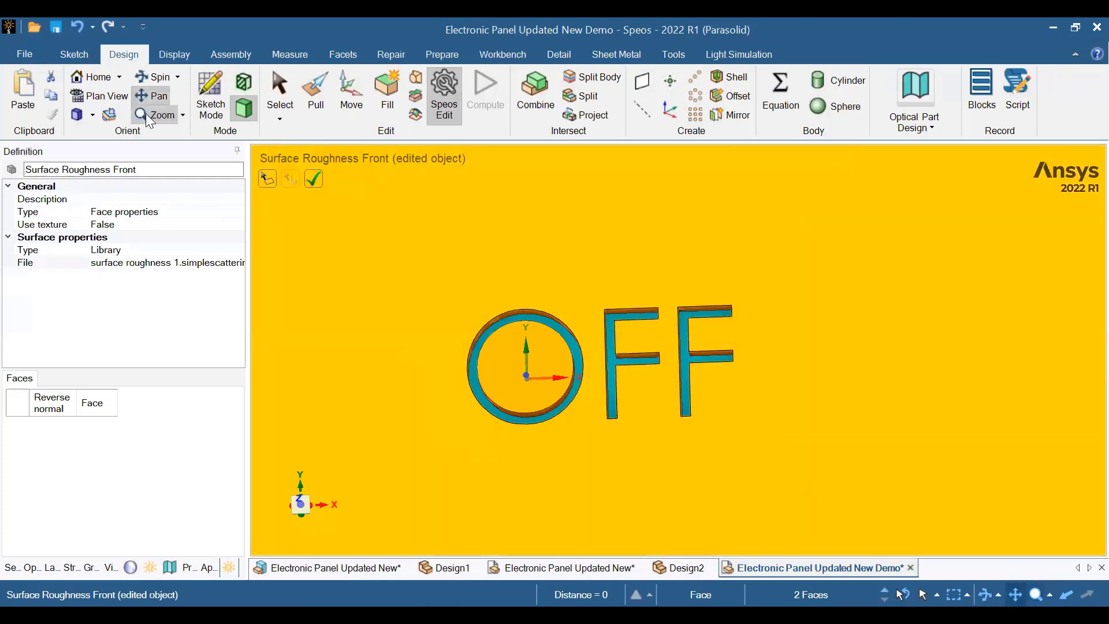
pyautogui.click(156, 115)
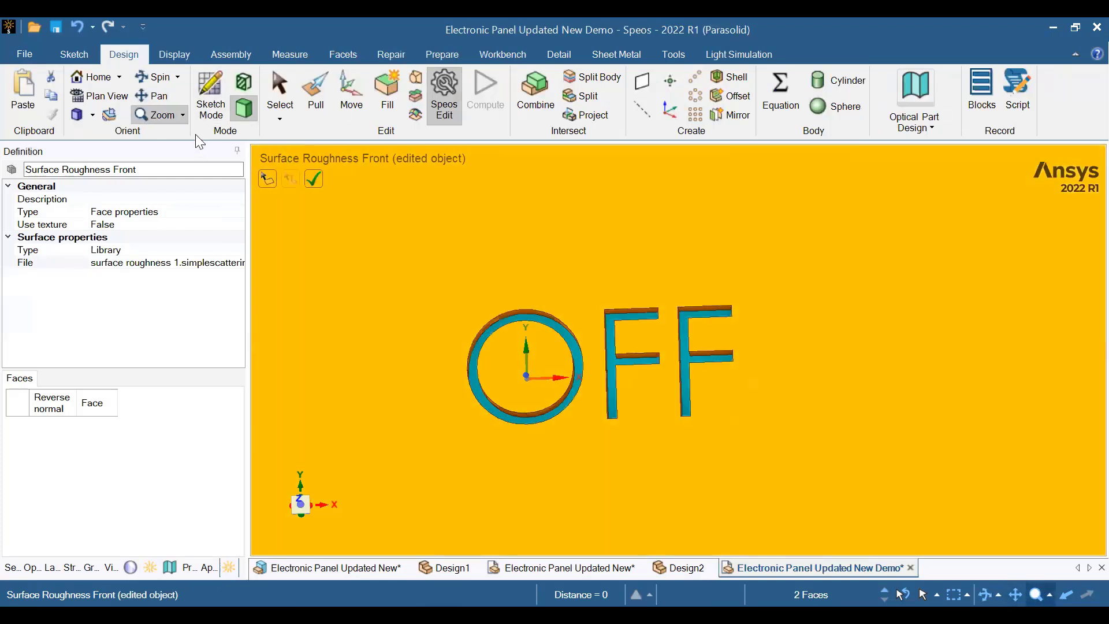
pyautogui.click(164, 113)
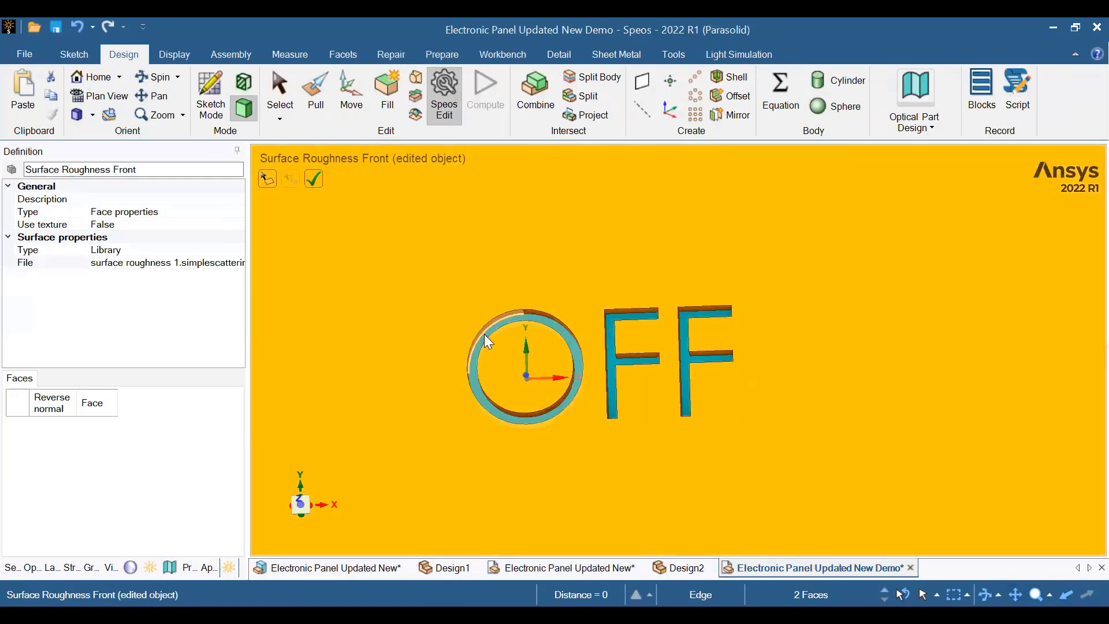
pyautogui.click(485, 335)
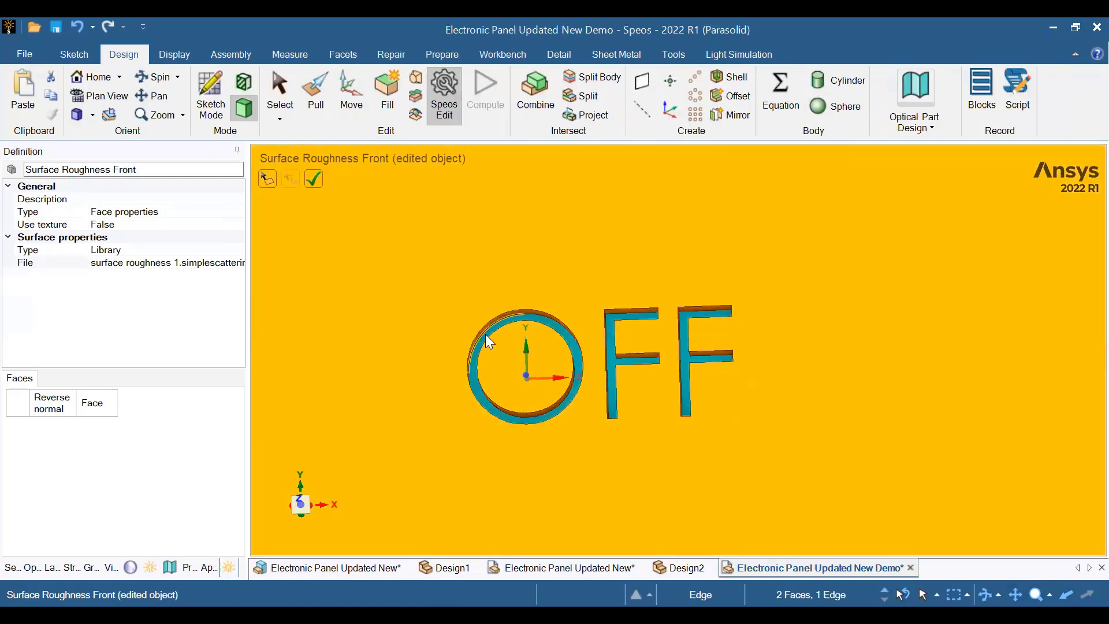
pyautogui.keyDown('ctrl'); pyautogui.click(485, 333); pyautogui.keyUp('ctrl')
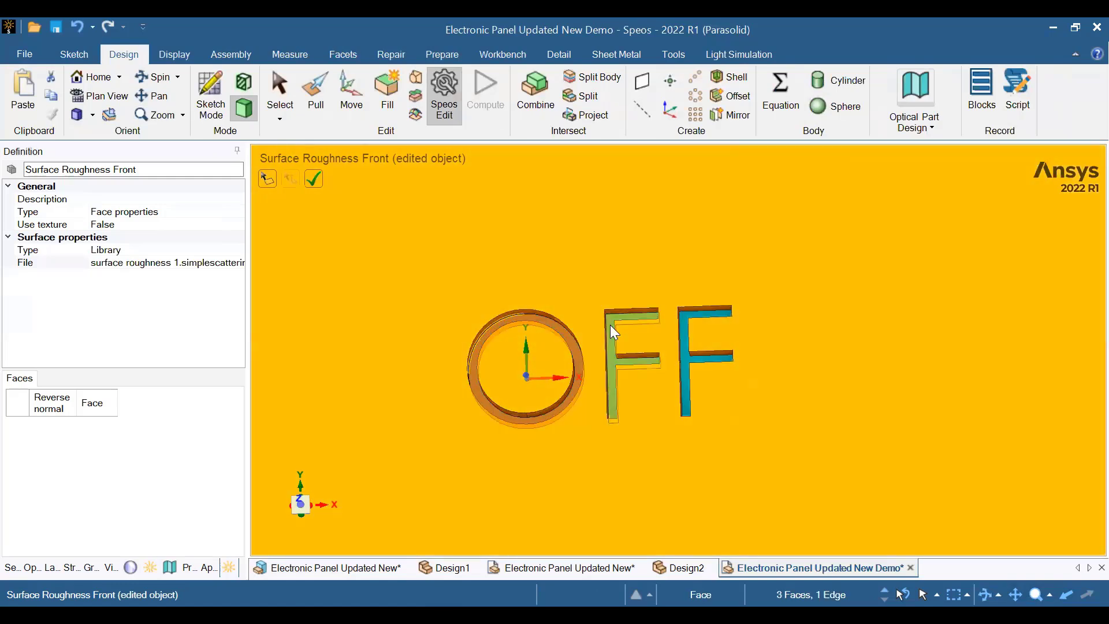
pyautogui.keyDown('ctrl'); pyautogui.click(610, 325); pyautogui.keyUp('ctrl')
pyautogui.keyDown('ctrl'); pyautogui.click(682, 335); pyautogui.keyUp('ctrl')
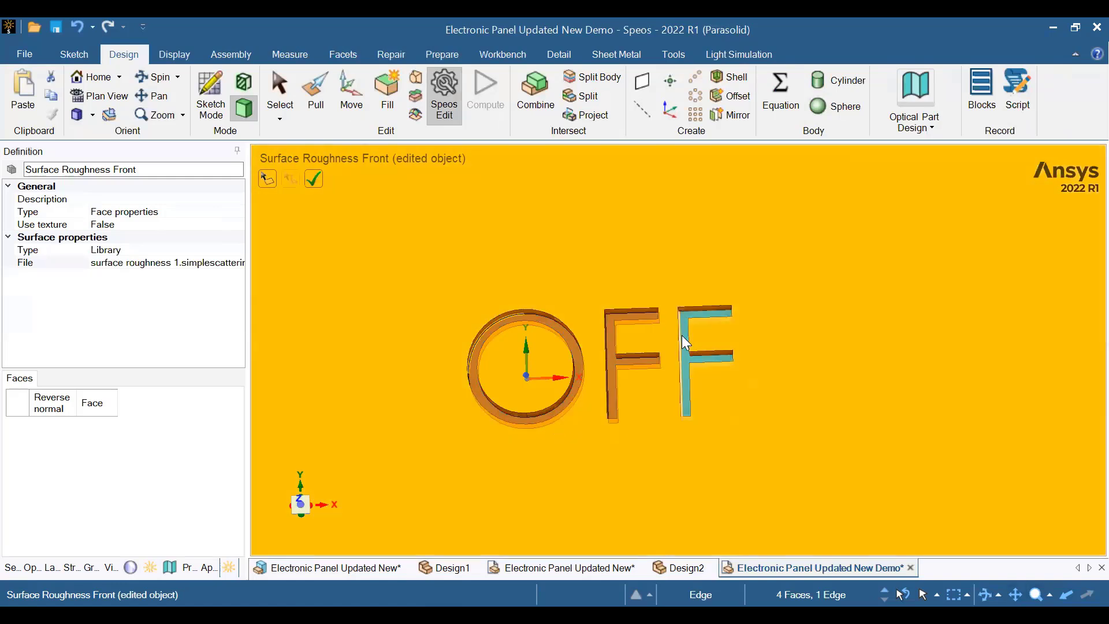
pyautogui.keyDown('ctrl'); pyautogui.click(696, 358); pyautogui.keyUp('ctrl')
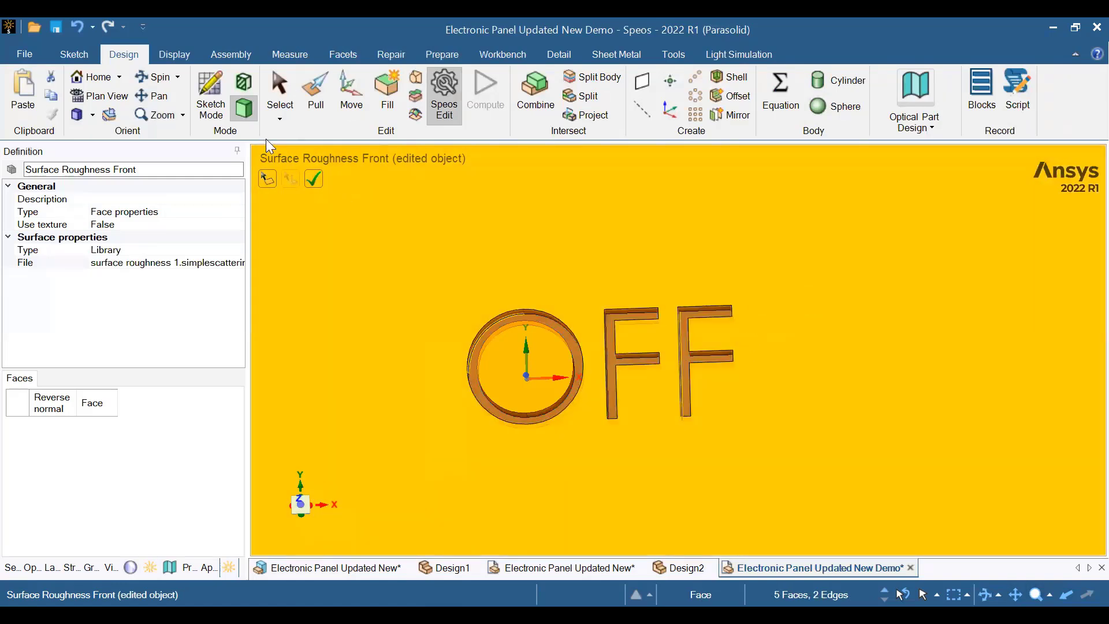
# Try to add the face of the downward arrow to the selected letter faces.
pyautogui.click(153, 96)
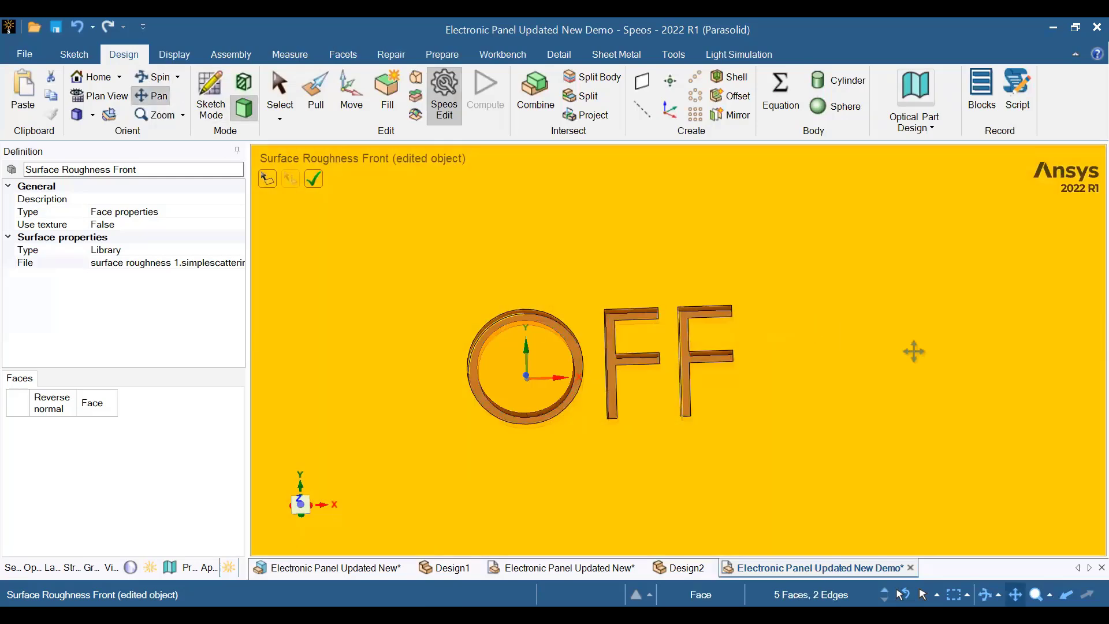
pyautogui.moveTo(345, 320); pyautogui.dragTo(365, 383)
pyautogui.moveTo(855, 364); pyautogui.dragTo(697, 395)
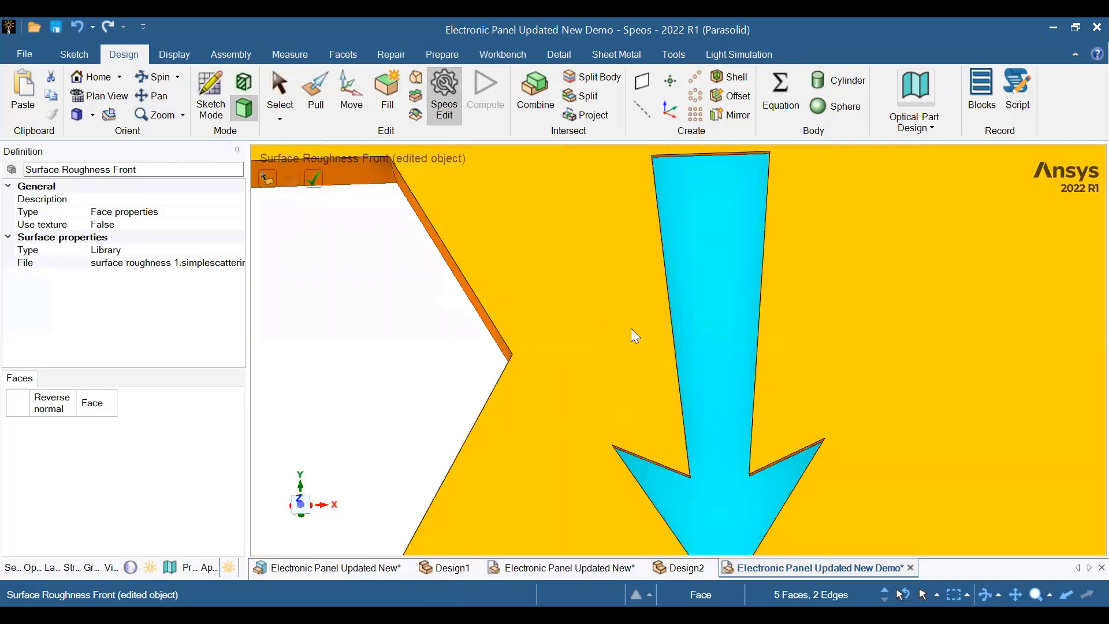
pyautogui.click(702, 314)
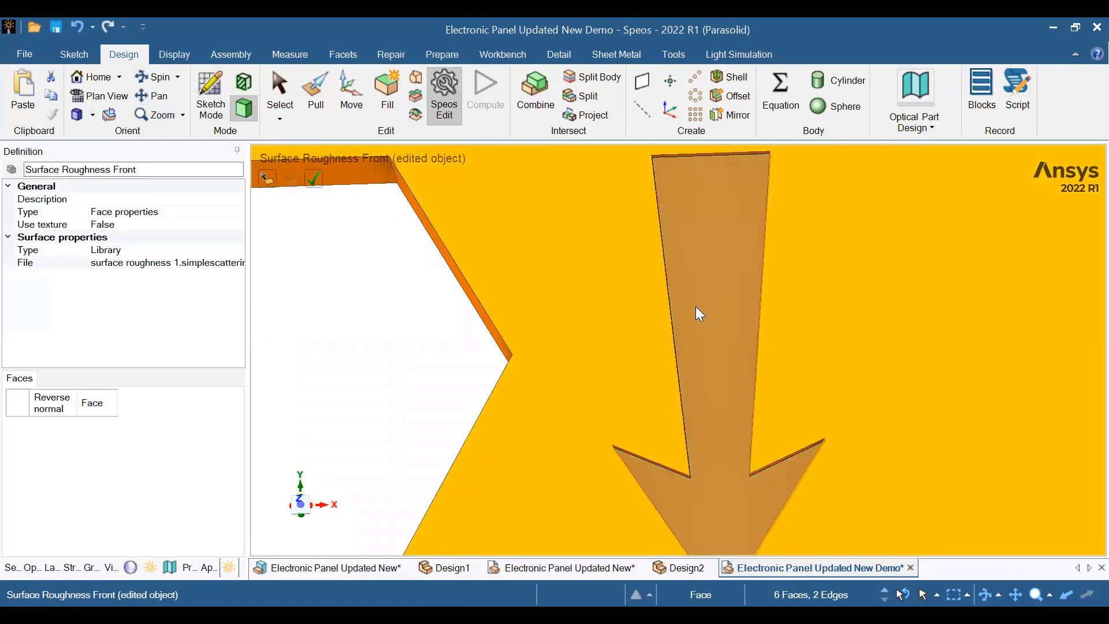
# Activate face selection for the Surface Roughness Front material and select the O and N faces of the ON lettering.
pyautogui.click(172, 103)
pyautogui.moveTo(272, 376); pyautogui.dragTo(1077, 327)
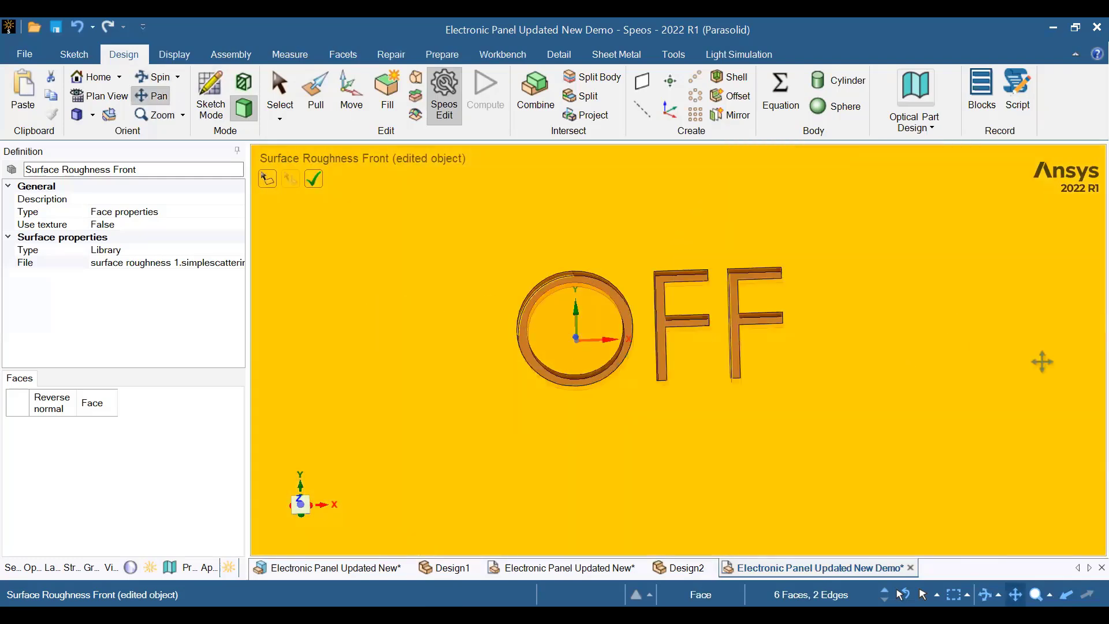
pyautogui.moveTo(903, 371); pyautogui.dragTo(1013, 352)
pyautogui.moveTo(418, 349); pyautogui.dragTo(1096, 323)
pyautogui.moveTo(315, 356); pyautogui.dragTo(760, 332)
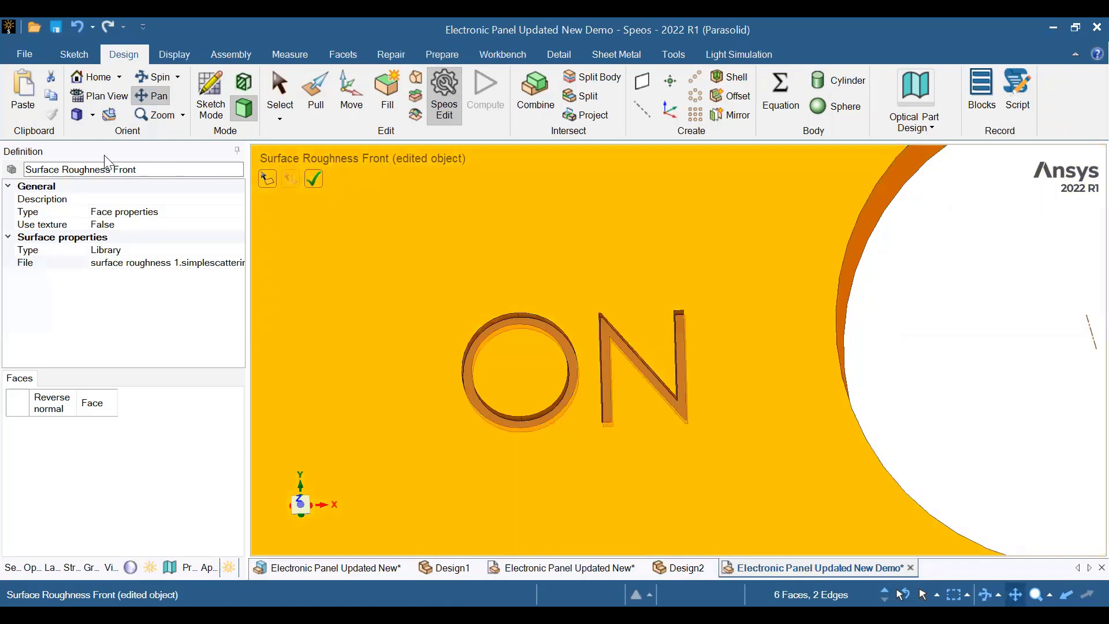
pyautogui.click(319, 175)
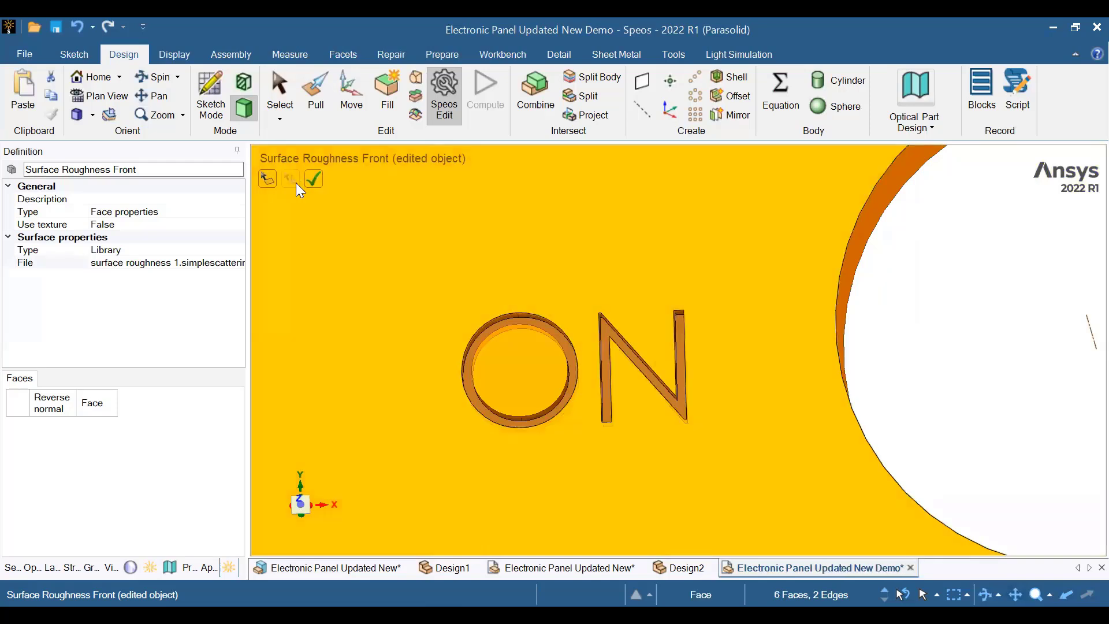
pyautogui.click(265, 180)
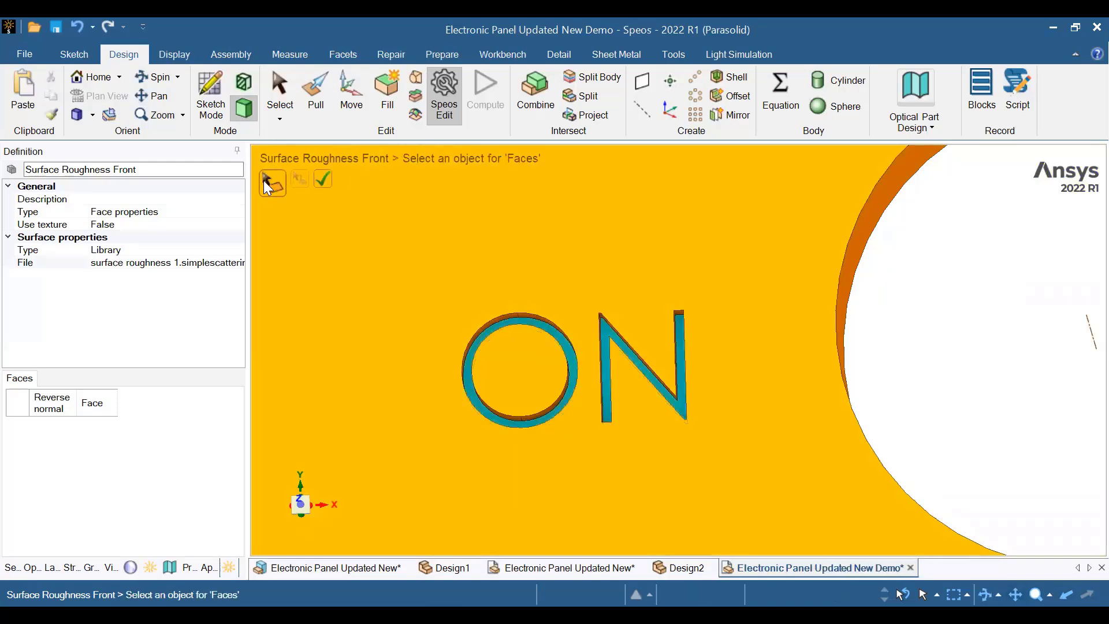
pyautogui.click(516, 328)
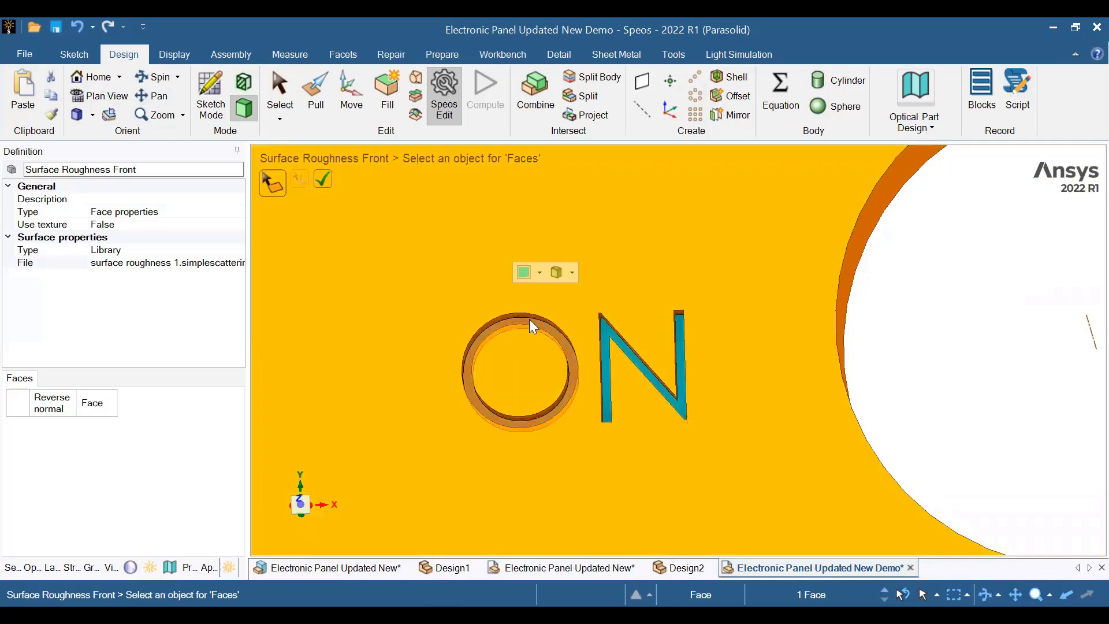
pyautogui.click(604, 334)
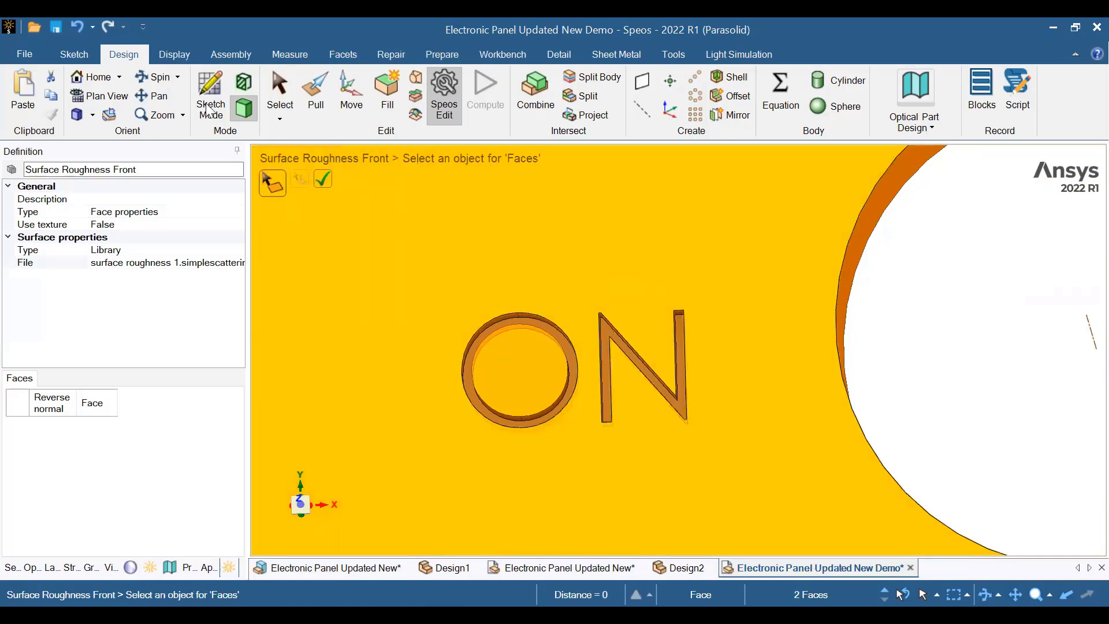
# Add the O and both F faces of the OFF lettering to the material's face selection.
pyautogui.click(153, 96)
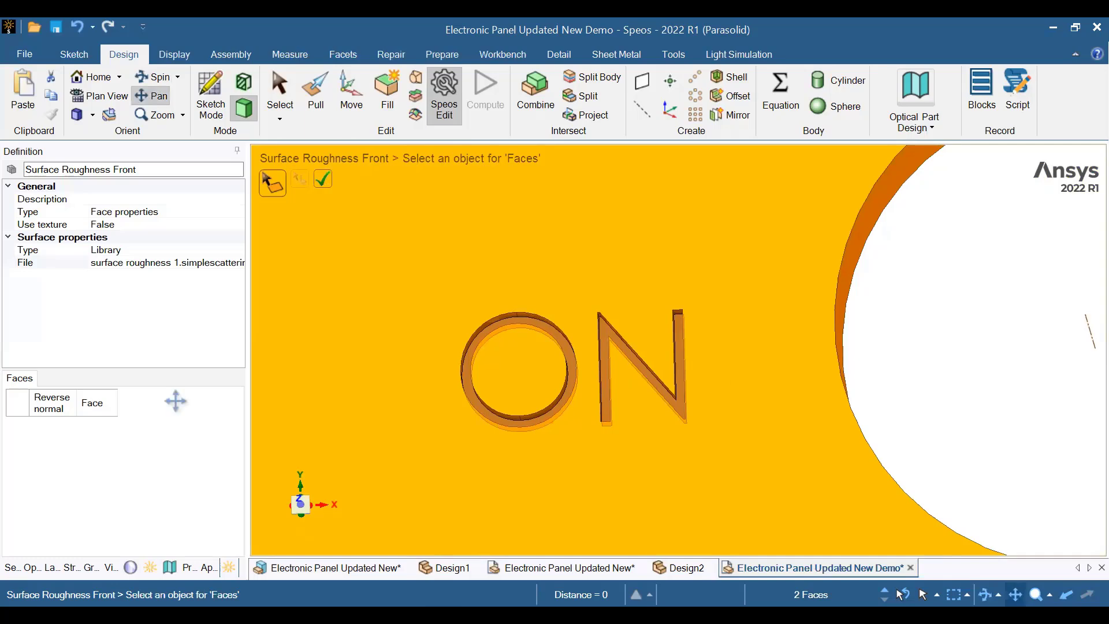
pyautogui.moveTo(431, 399); pyautogui.dragTo(263, 195)
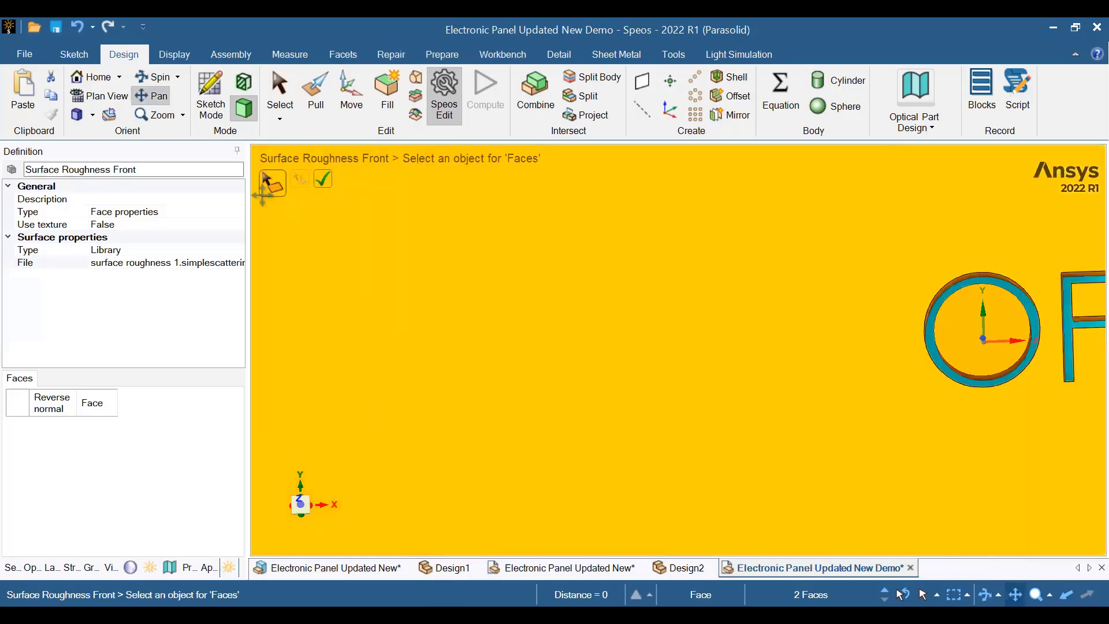
pyautogui.click(156, 97)
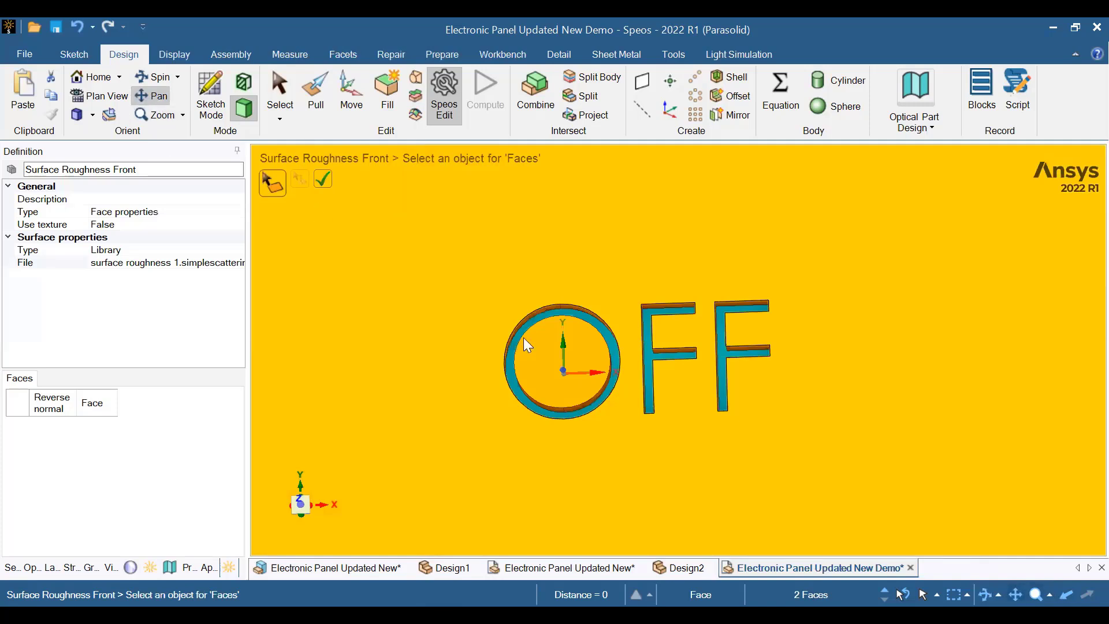
pyautogui.click(521, 327)
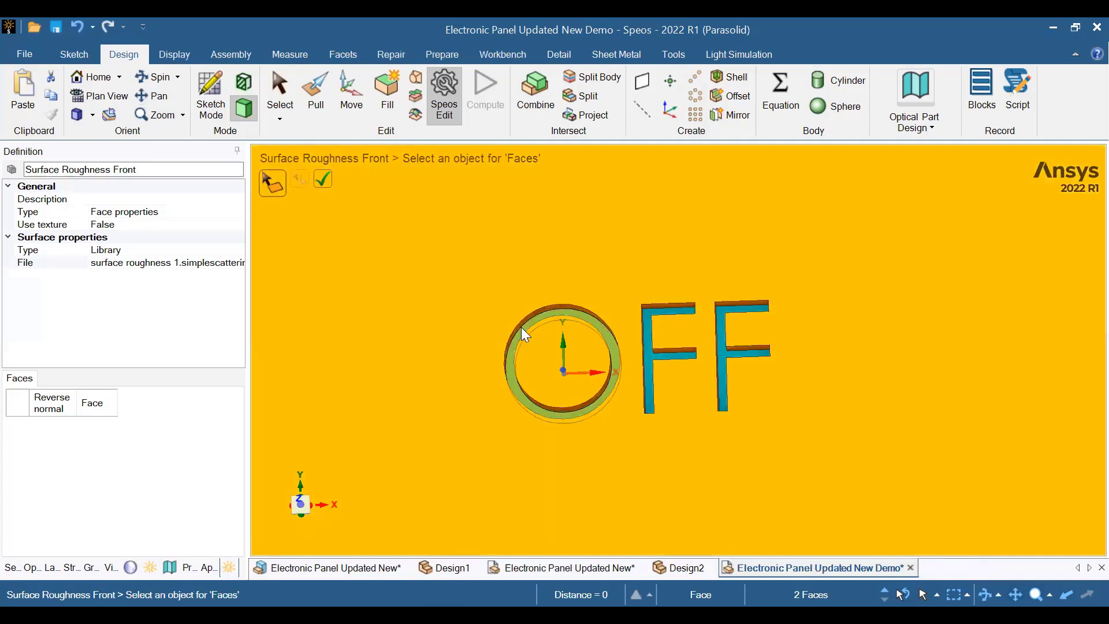
pyautogui.click(657, 311)
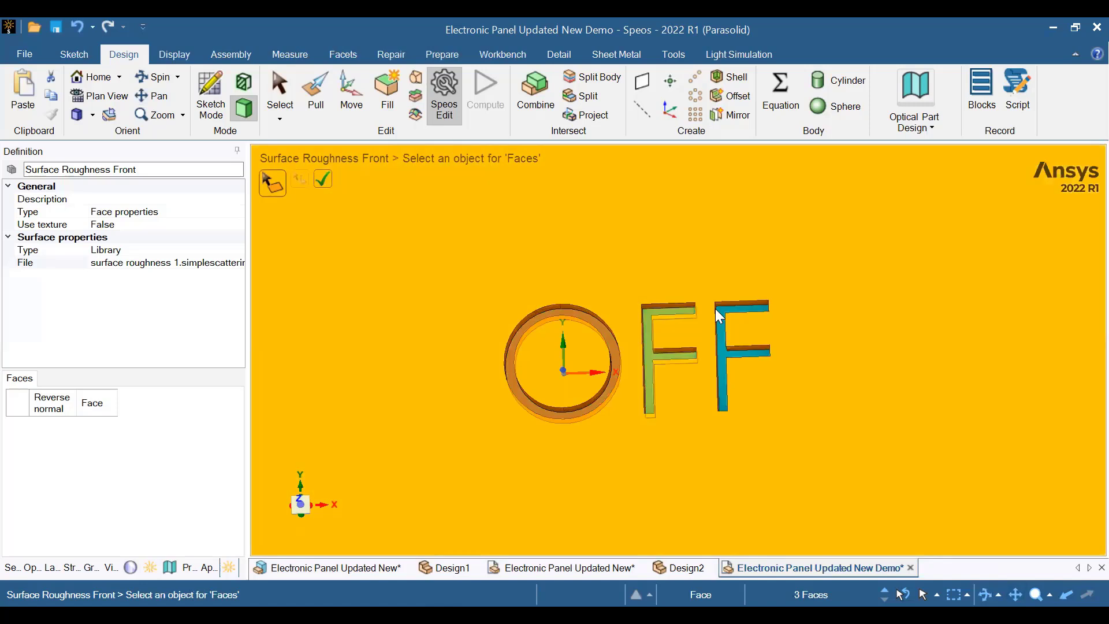
pyautogui.click(720, 308)
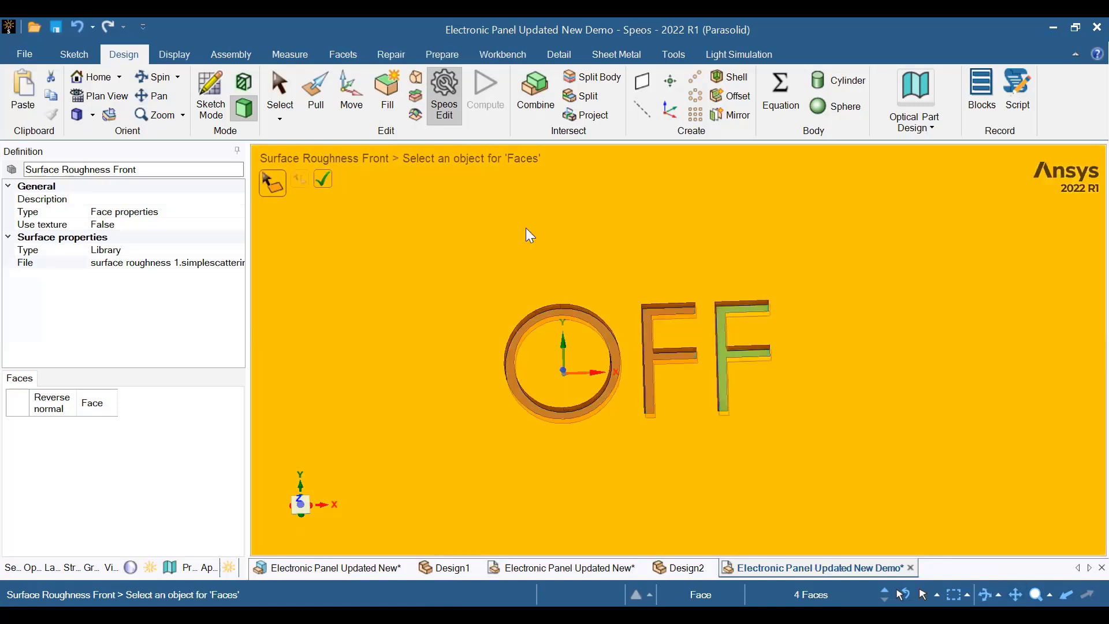
# Add the downward arrow's face to the Surface Roughness Front material's selection and confirm the faces.
pyautogui.click(151, 97)
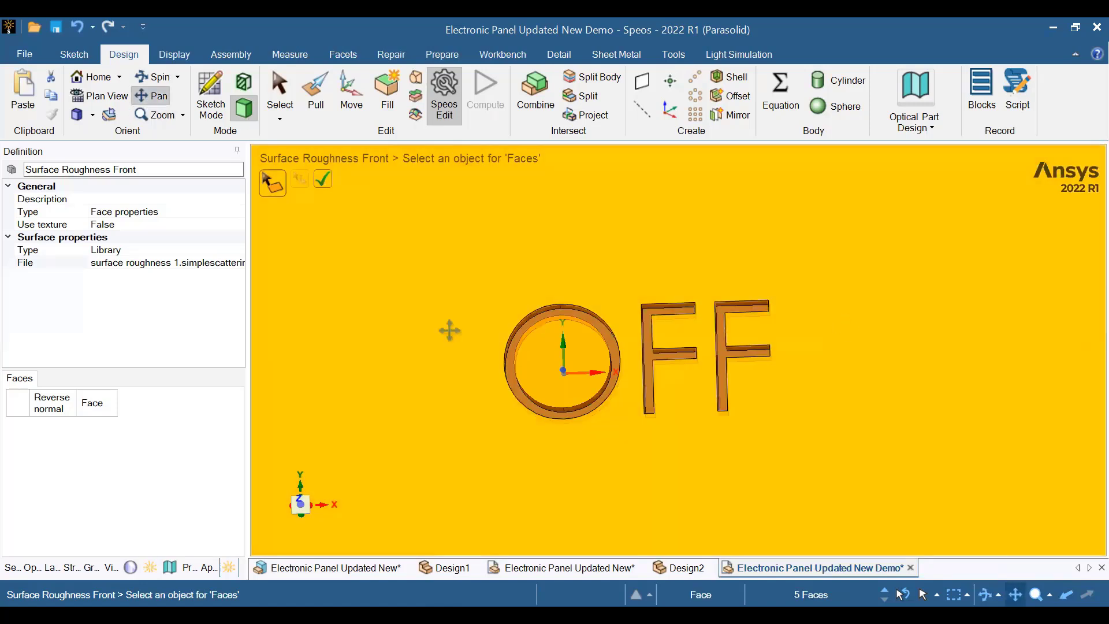
pyautogui.moveTo(864, 373); pyautogui.dragTo(323, 381)
pyautogui.moveTo(614, 307); pyautogui.dragTo(577, 307)
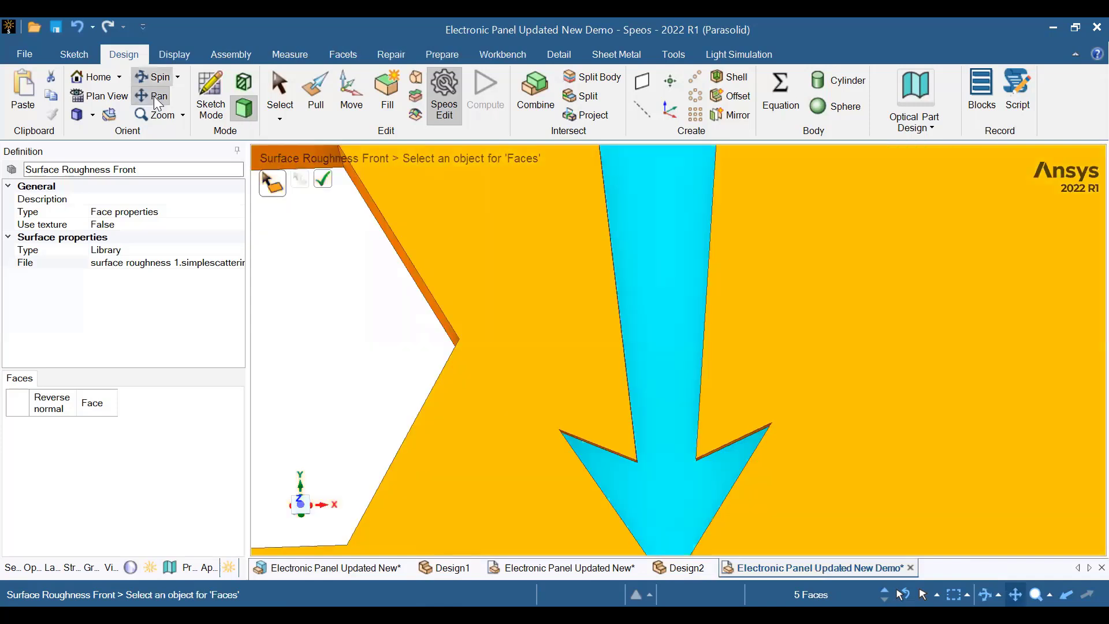
pyautogui.click(154, 97)
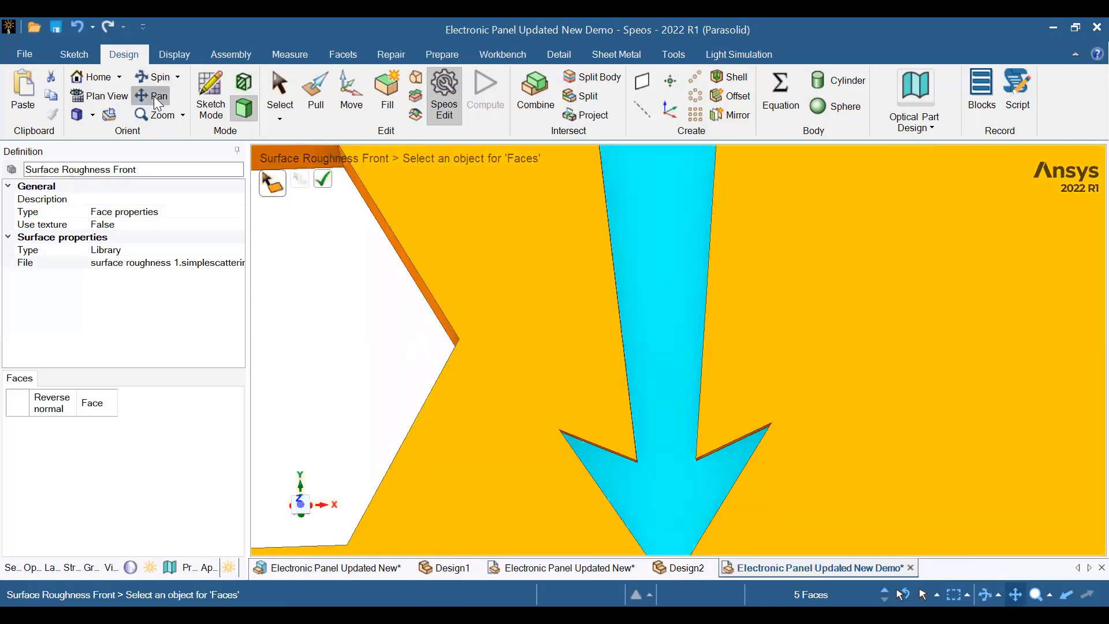
pyautogui.keyDown('ctrl'); pyautogui.click(669, 234); pyautogui.keyUp('ctrl')
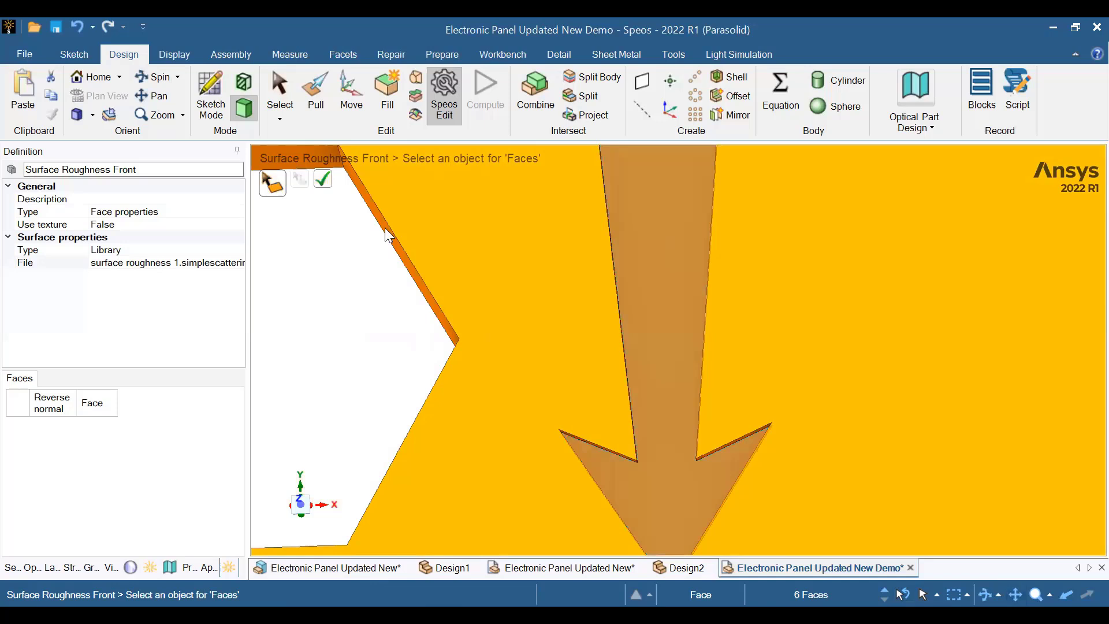
pyautogui.click(325, 181)
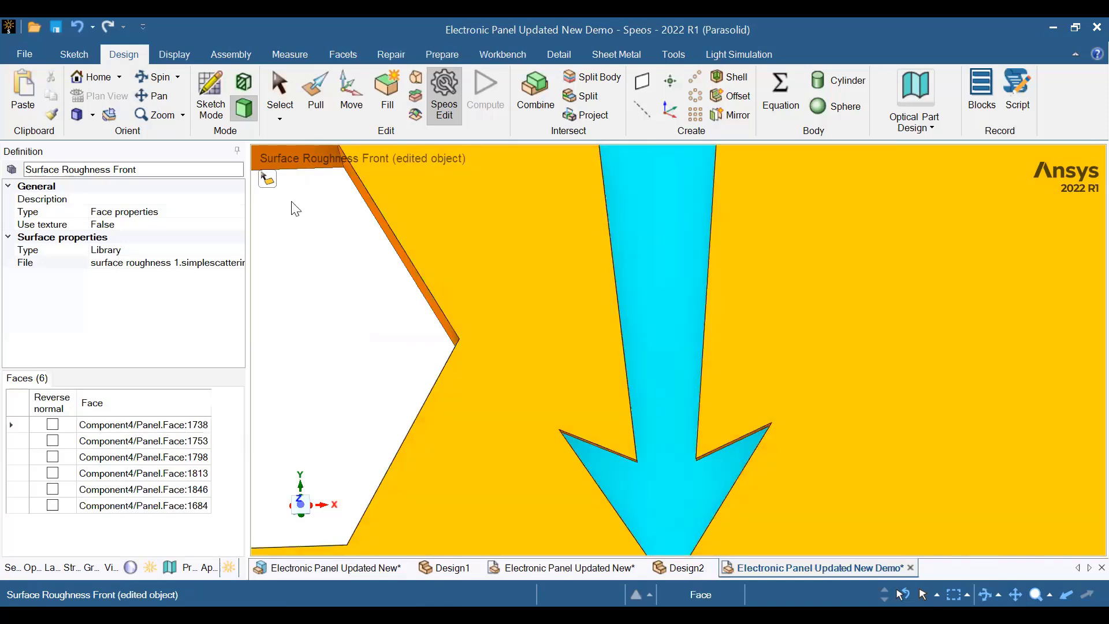
# Turn the panel around and examine the LED recesses on its back side.
pyautogui.click(183, 116)
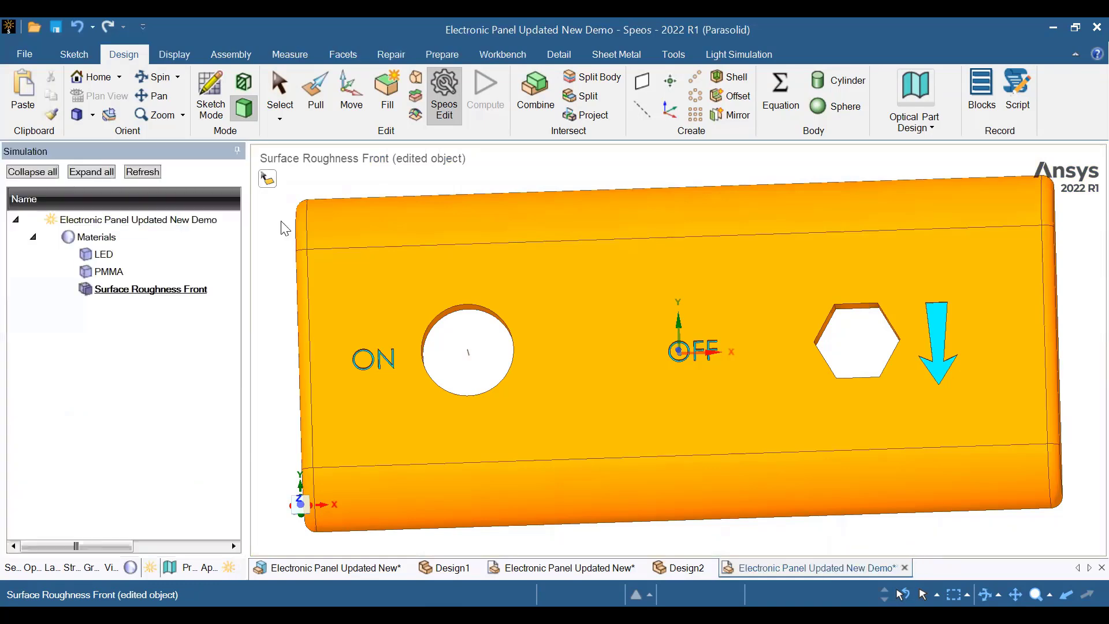
pyautogui.click(152, 77)
pyautogui.moveTo(505, 332)
pyautogui.mouseDown()
pyautogui.moveTo(582, 324)
pyautogui.moveTo(460, 296)
pyautogui.mouseUp()
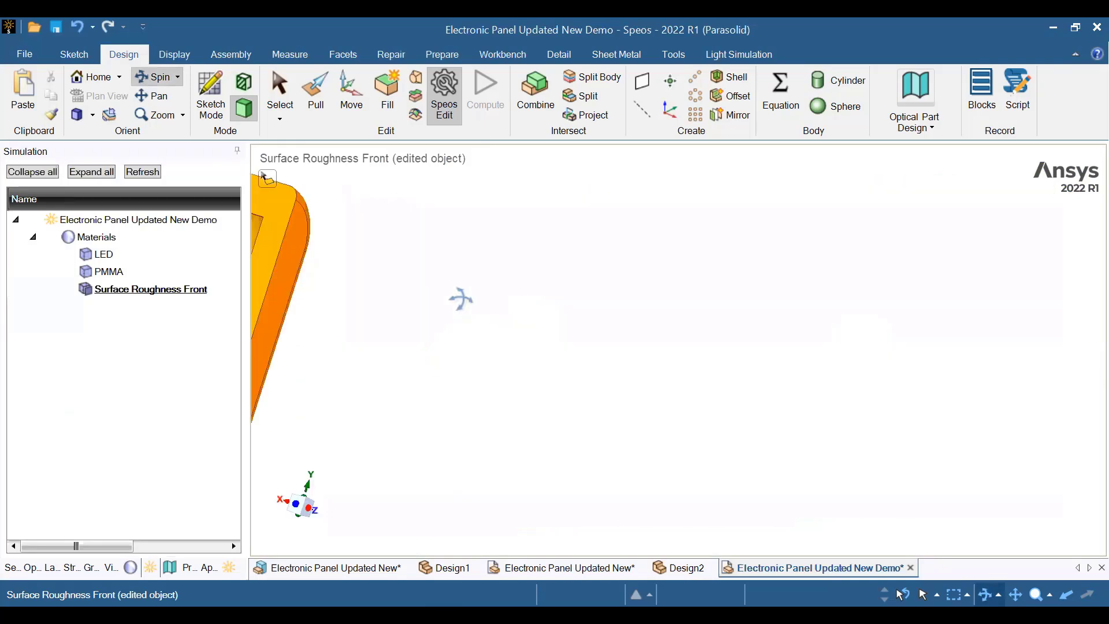
pyautogui.click(152, 96)
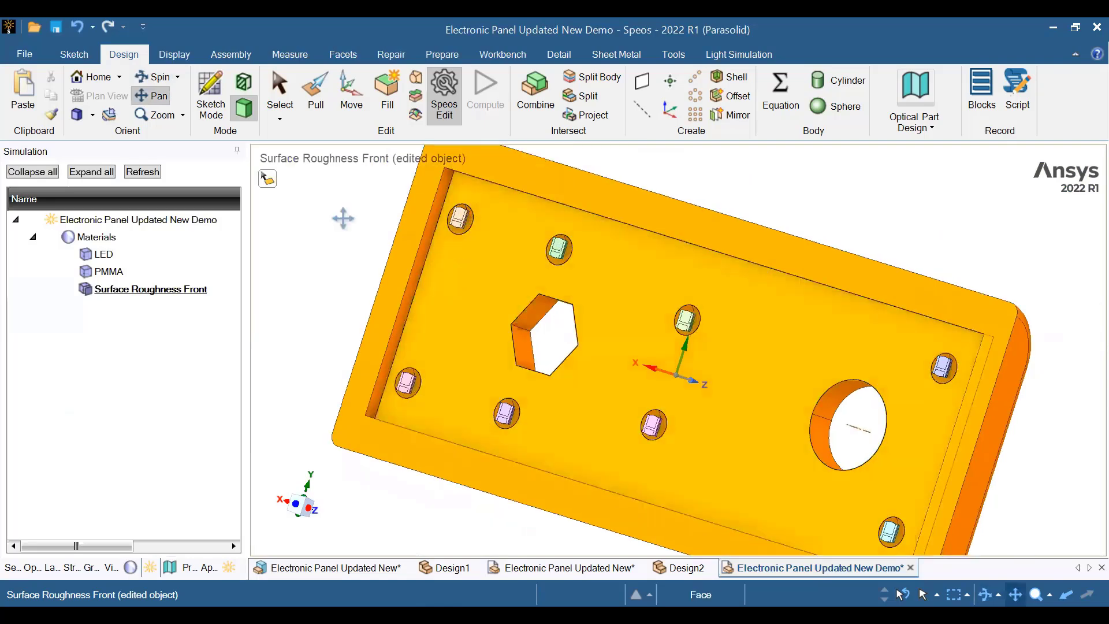
pyautogui.click(159, 77)
pyautogui.click(927, 430)
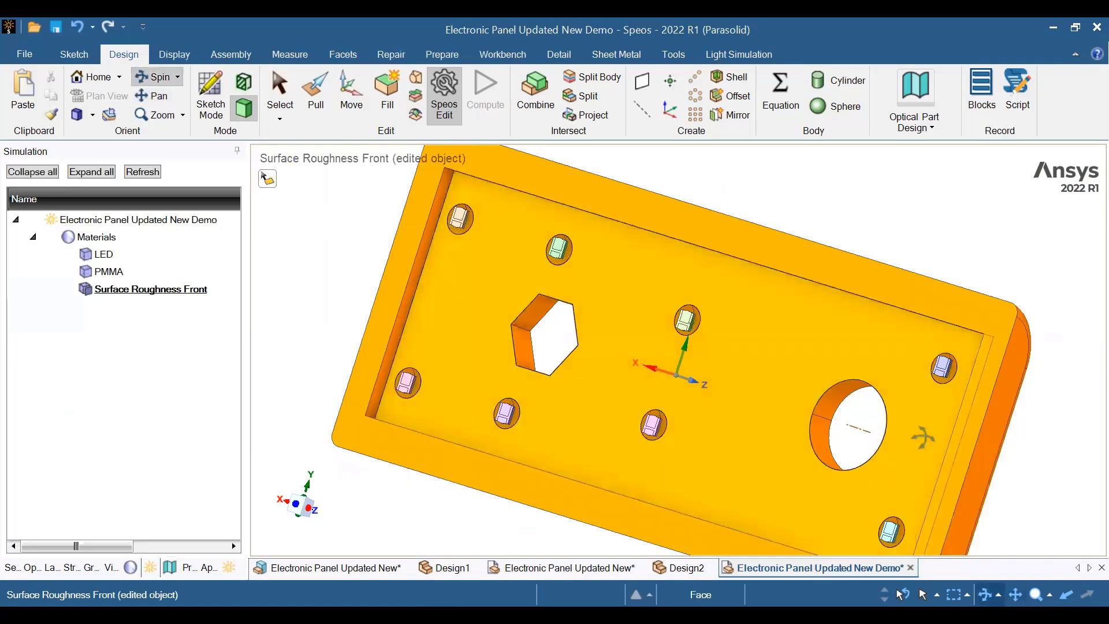
pyautogui.moveTo(525, 403); pyautogui.dragTo(417, 360)
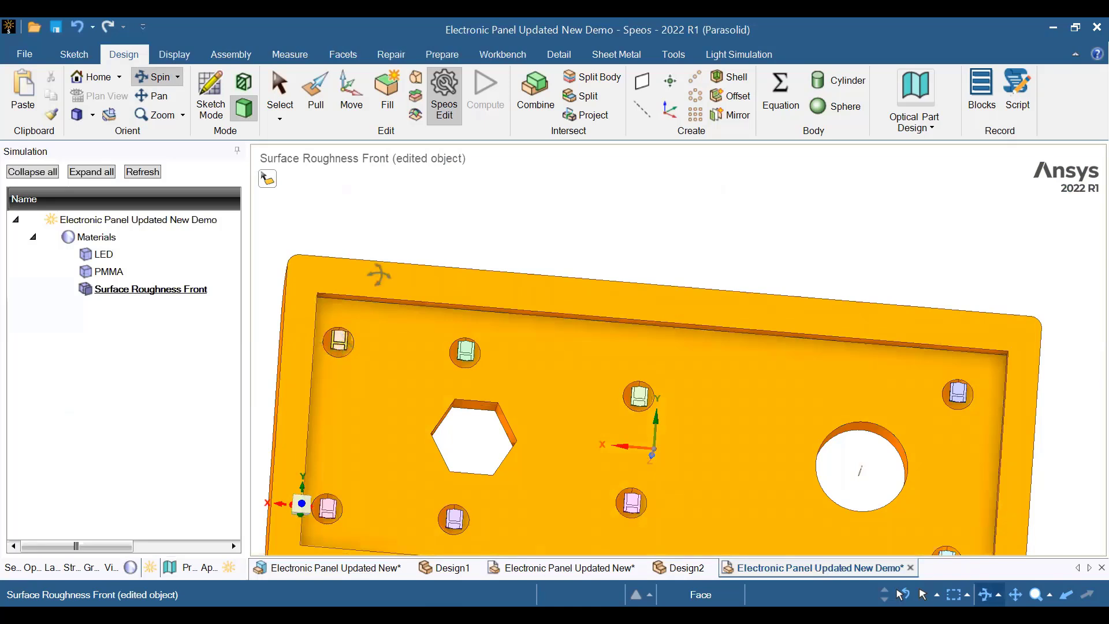
pyautogui.click(153, 95)
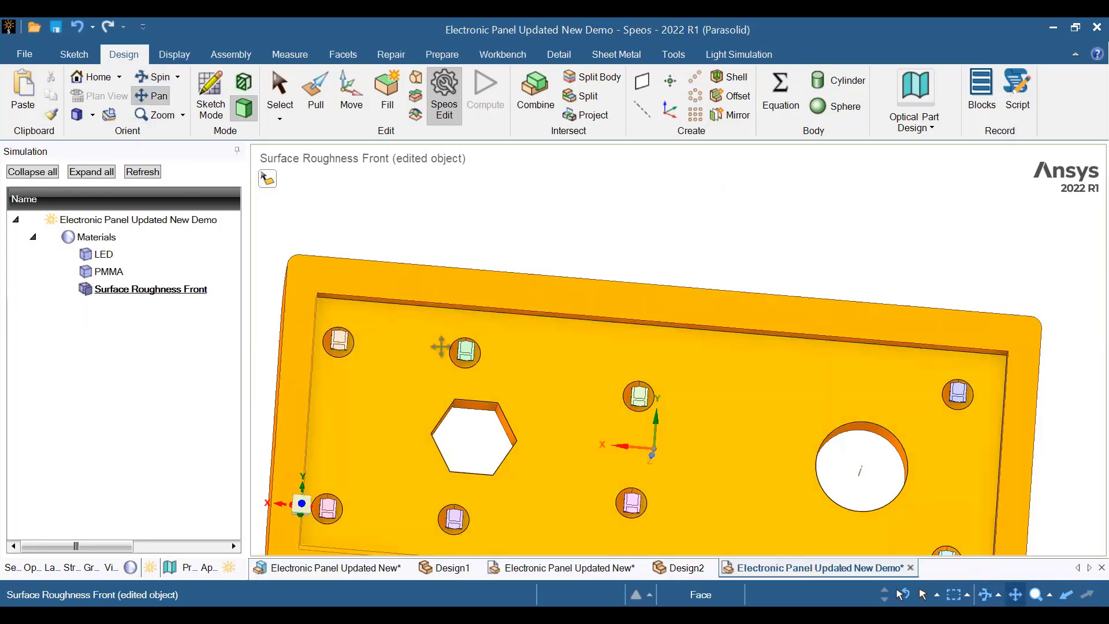
pyautogui.moveTo(624, 282); pyautogui.dragTo(650, 214)
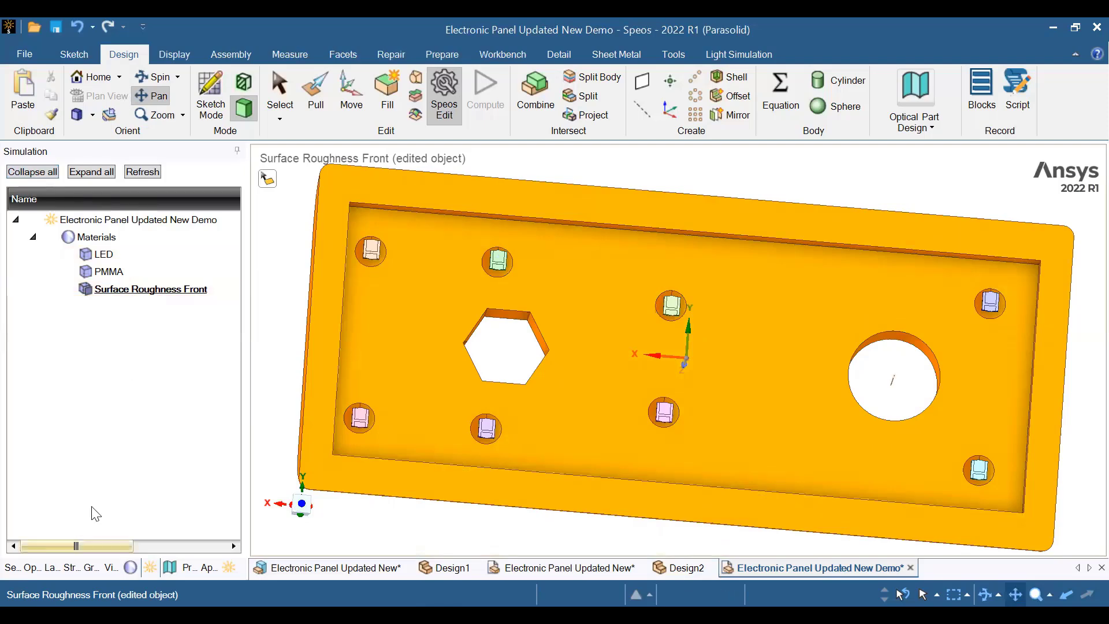
# Create a new optical material and name it "Surface Roughness Back".
pyautogui.click(740, 56)
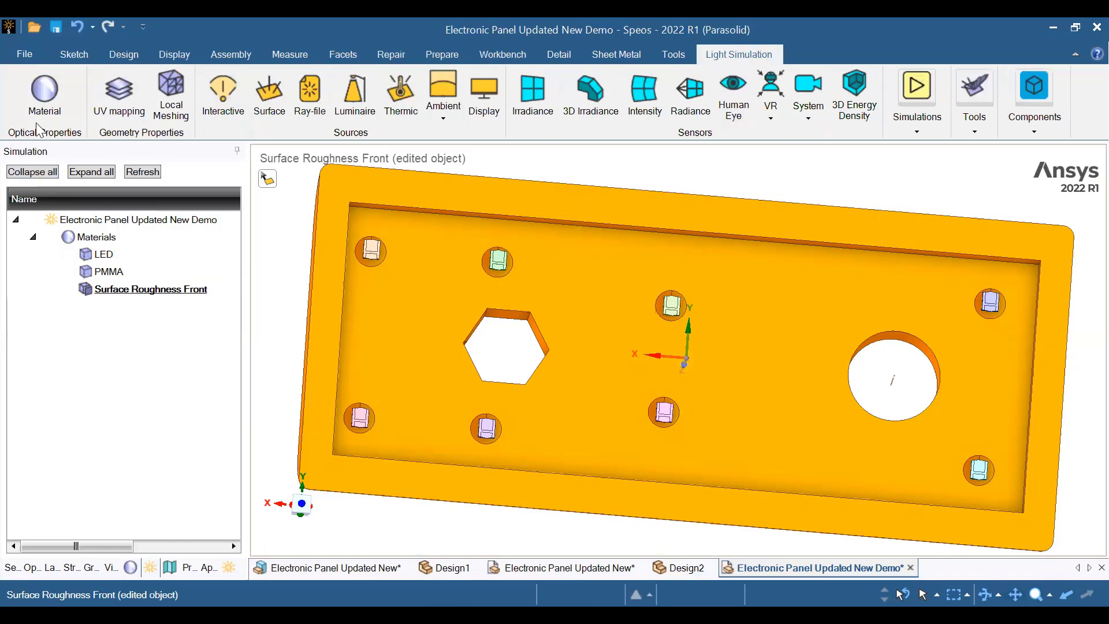
pyautogui.click(36, 103)
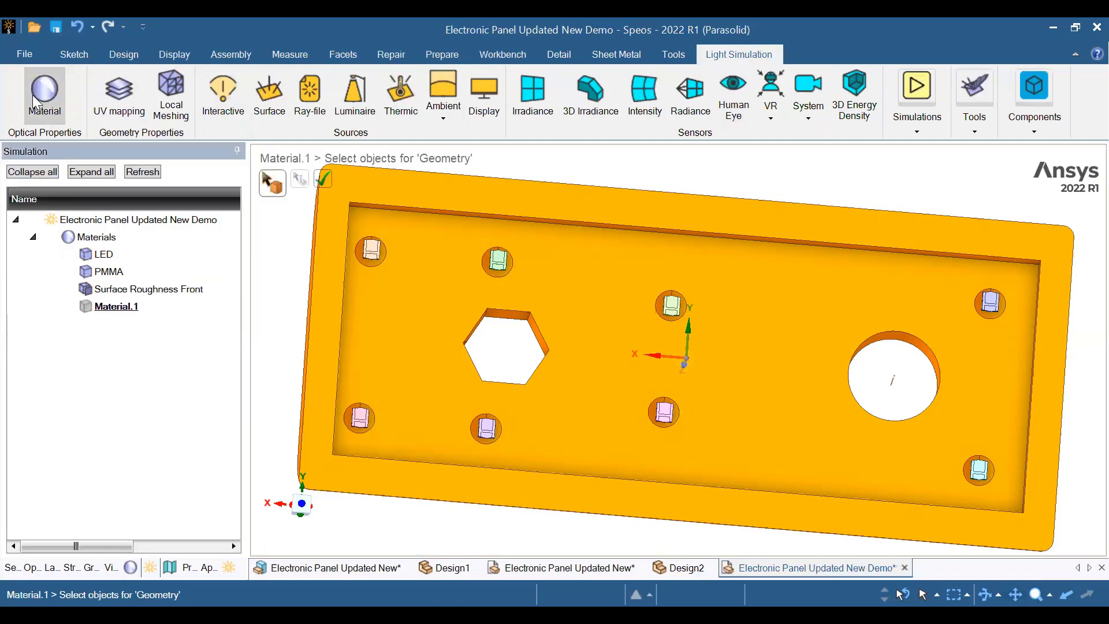
pyautogui.click(114, 311)
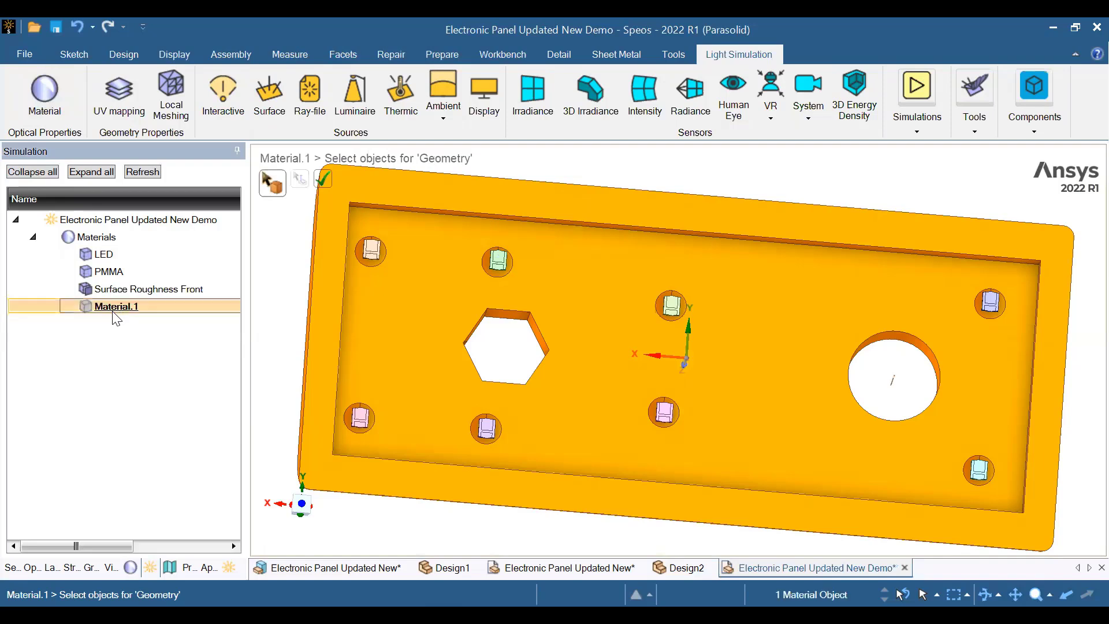
pyautogui.rightClick(111, 313)
pyautogui.click(136, 324)
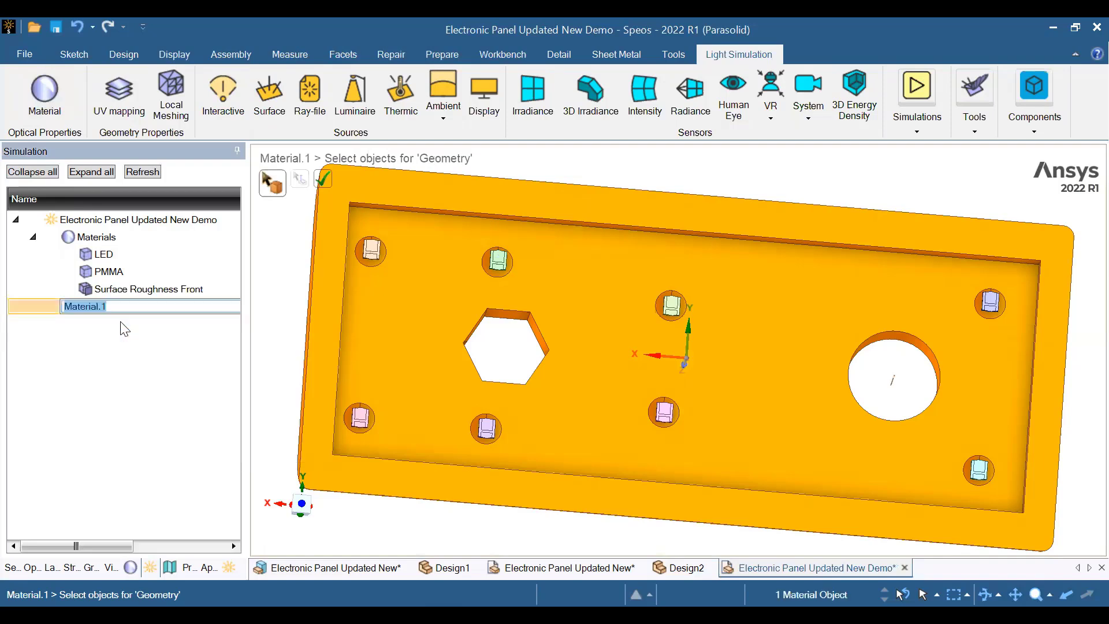
pyautogui.write('Surface Roughness Back')
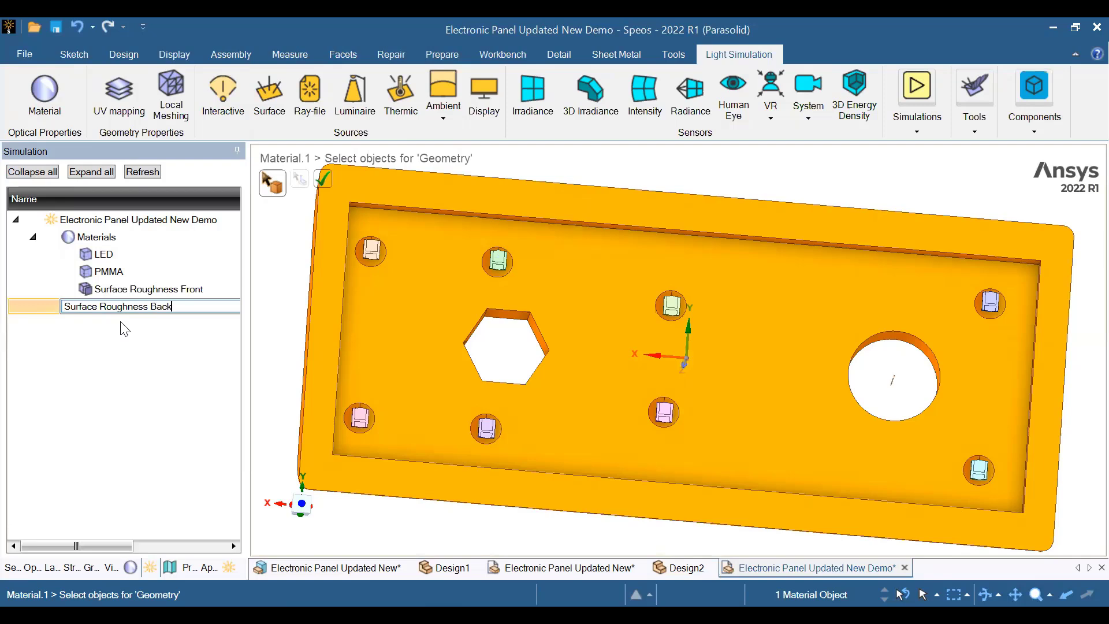
pyautogui.press('Return')
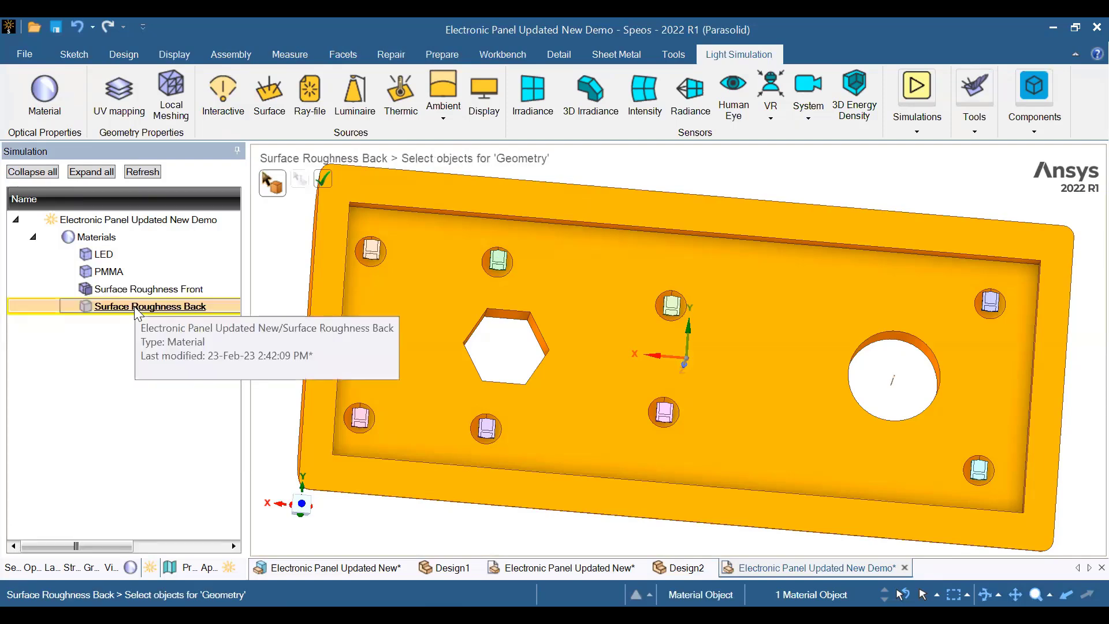
# Set the Surface Roughness Back material's type to Face properties and its surface type to Library.
pyautogui.click(137, 309)
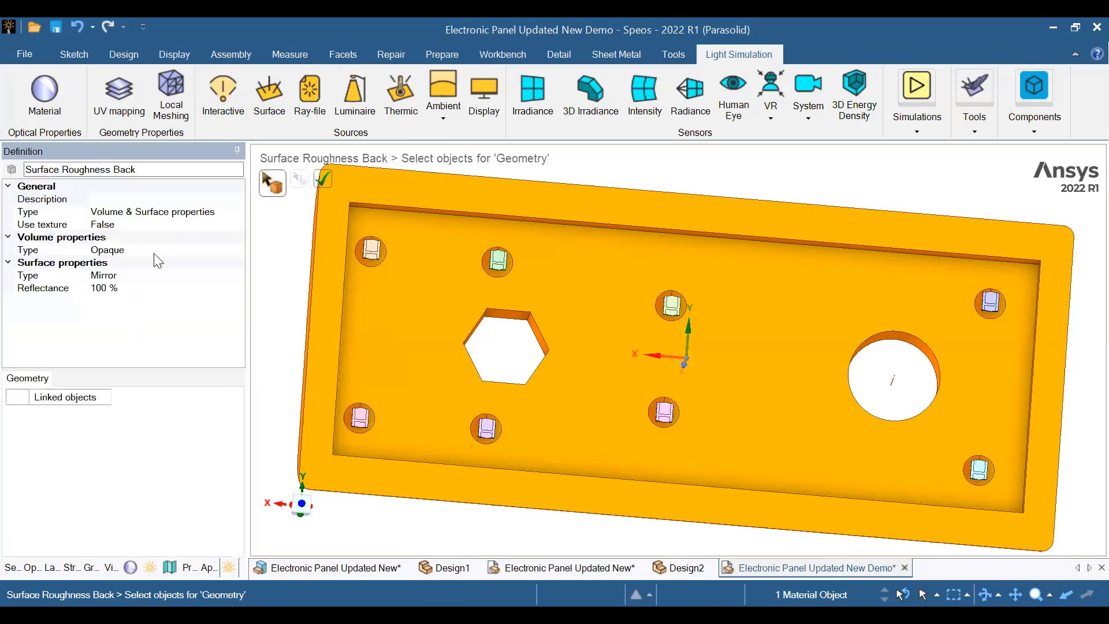
pyautogui.click(220, 212)
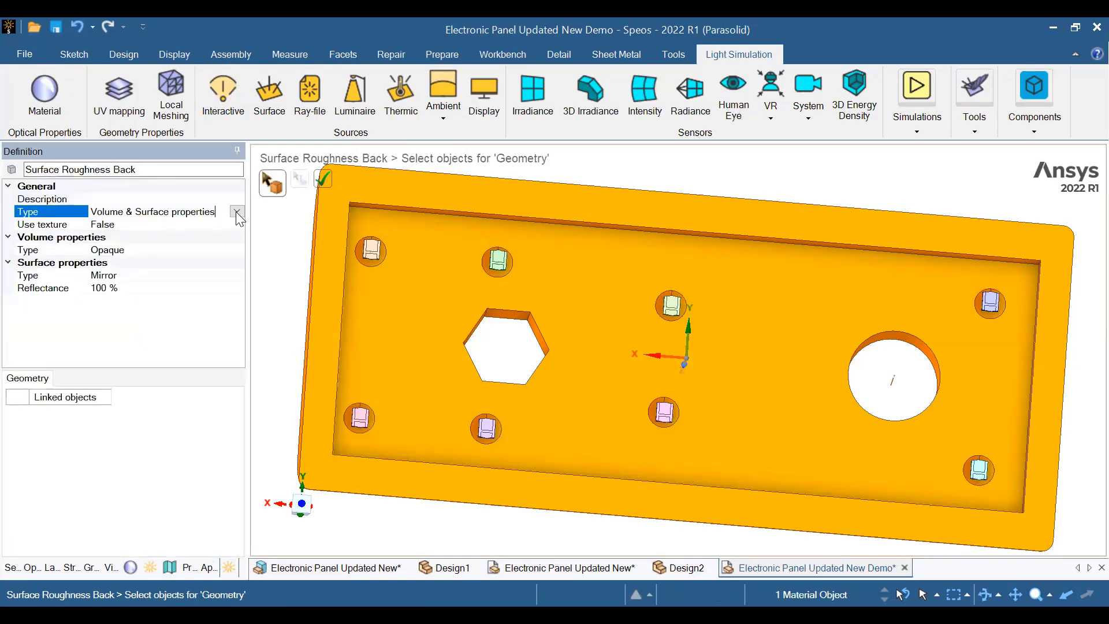
pyautogui.click(211, 212)
pyautogui.click(138, 237)
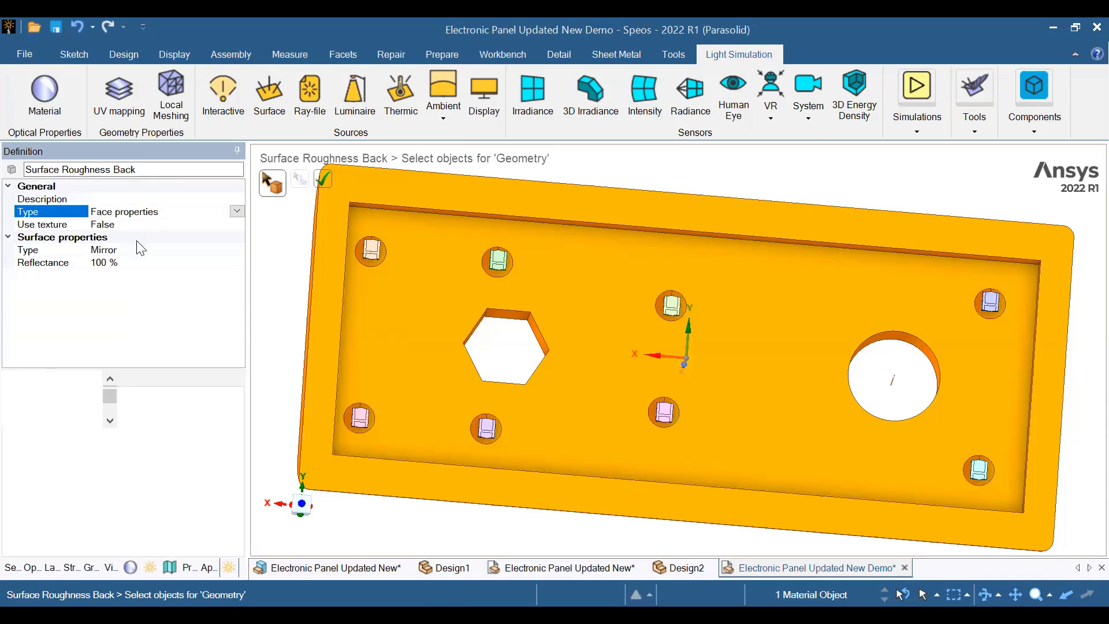
pyautogui.click(238, 252)
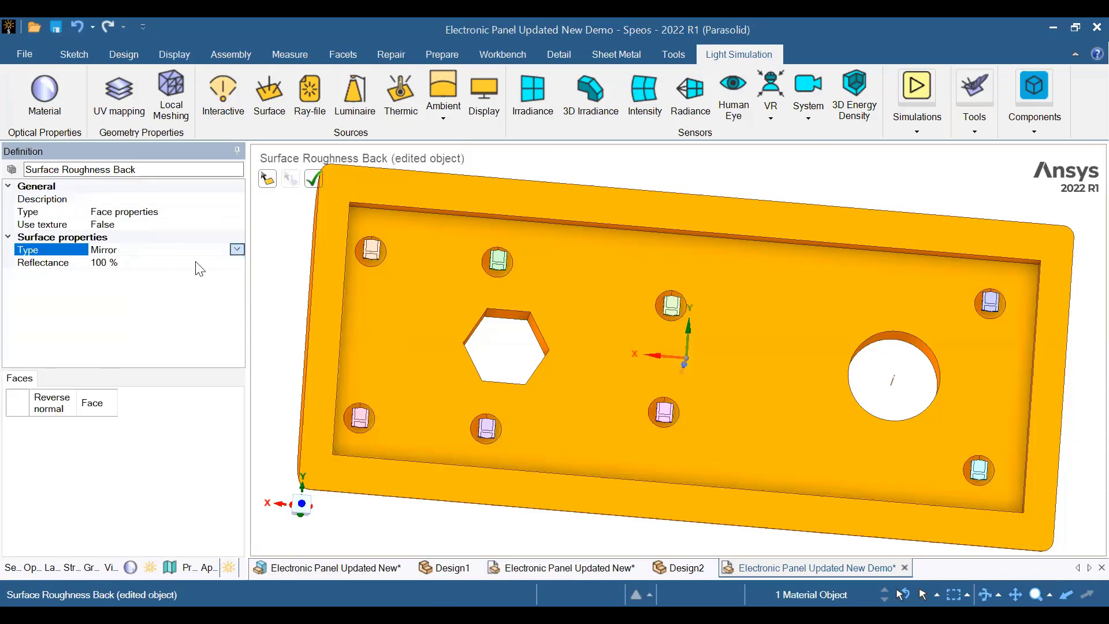
pyautogui.click(137, 287)
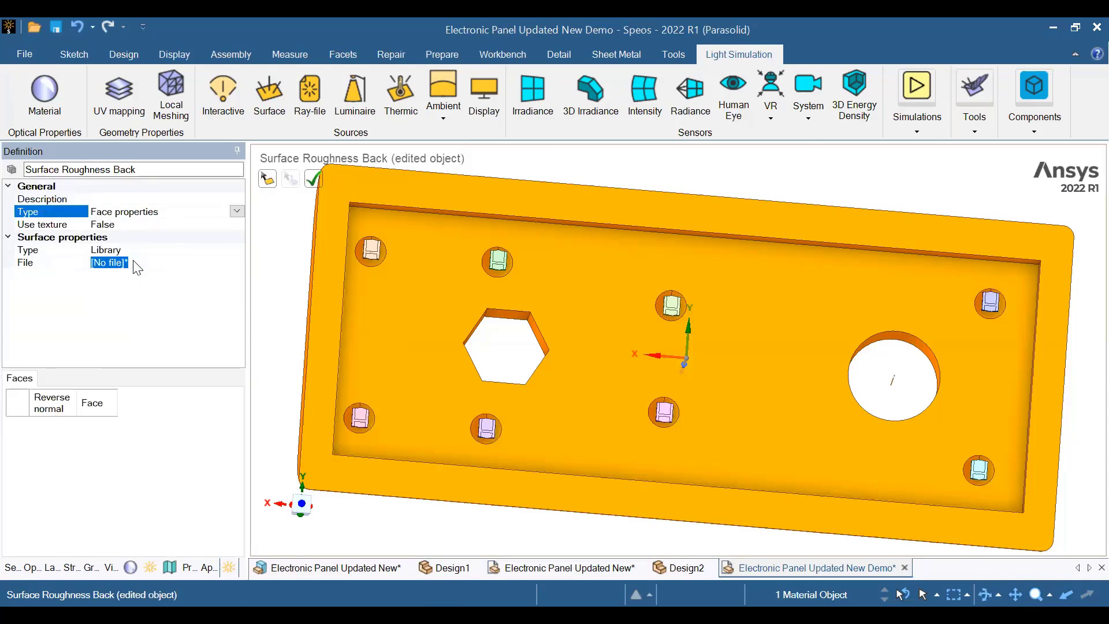
# Load the "surface roughness 2" file as the library surface of the Surface Roughness Back material.
pyautogui.click(116, 261)
pyautogui.click(224, 216)
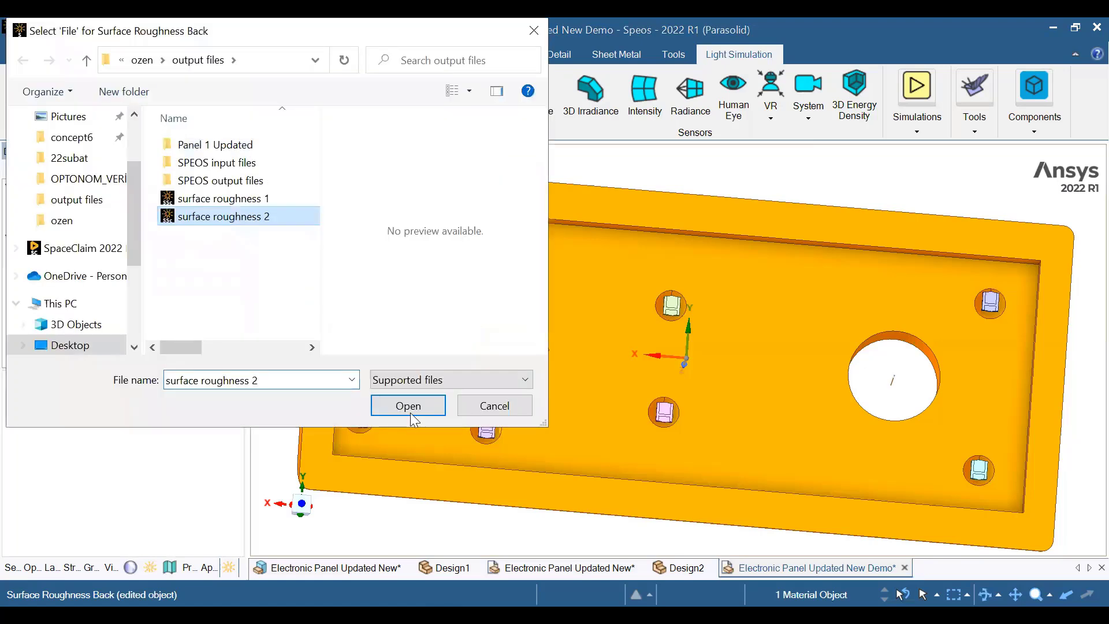
pyautogui.click(407, 403)
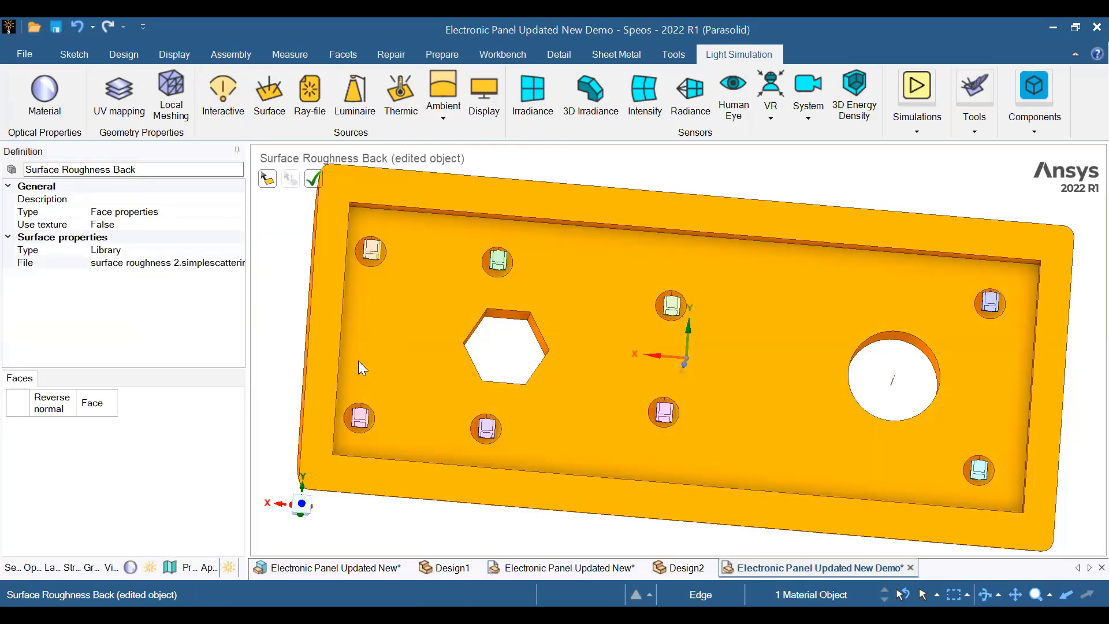
# Try to select all eight circular LED recess faces on the back of the panel.
pyautogui.click(365, 256)
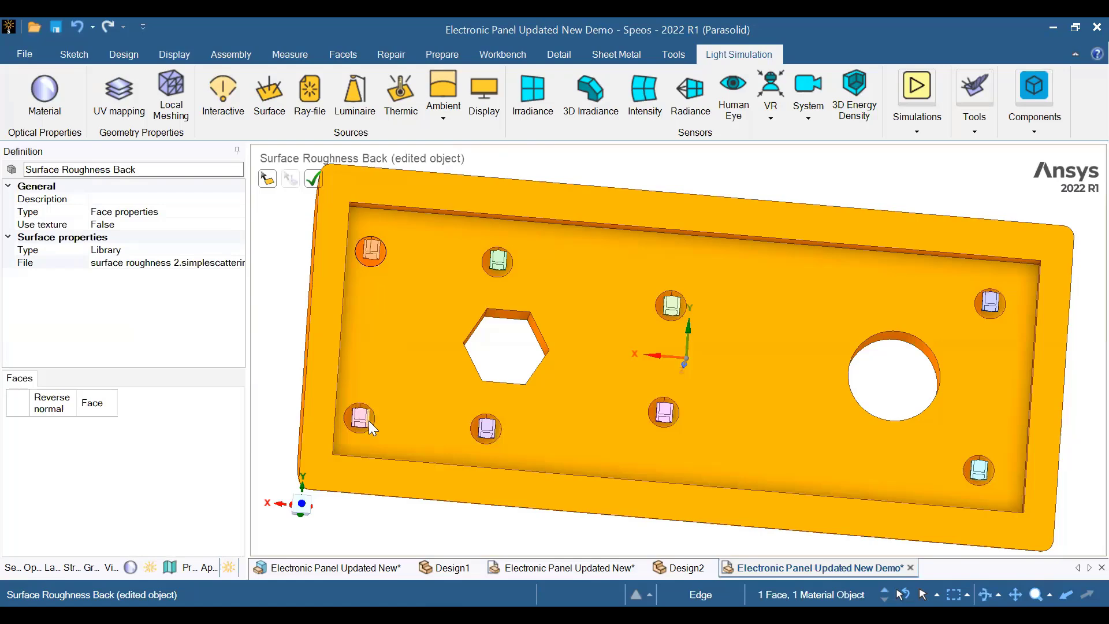
pyautogui.keyDown('ctrl'); pyautogui.click(371, 420); pyautogui.keyUp('ctrl')
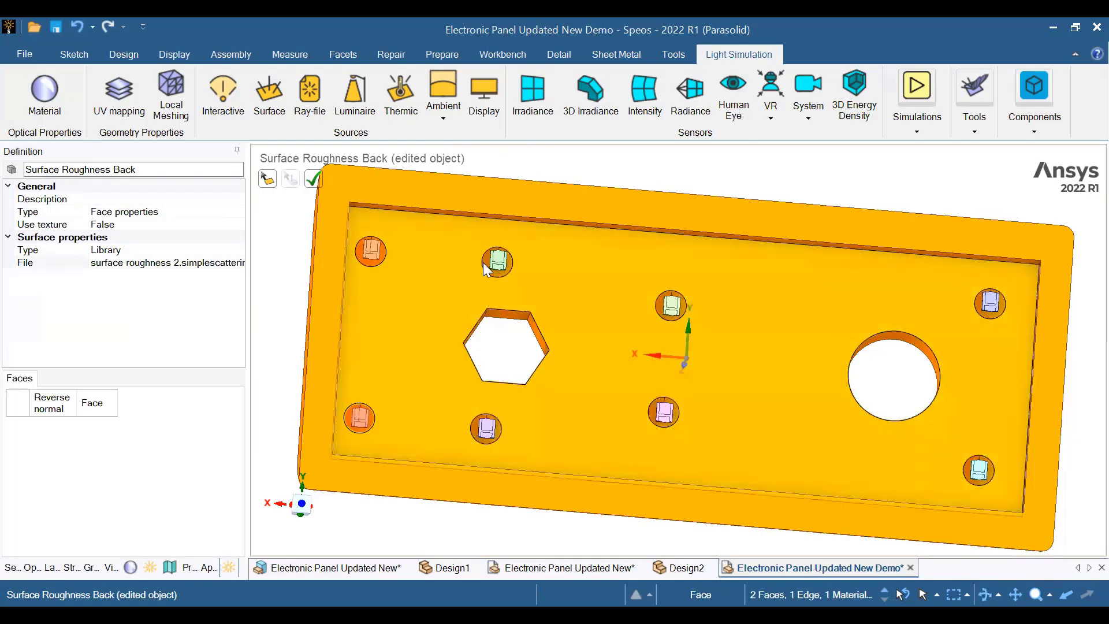
pyautogui.keyDown('ctrl'); pyautogui.click(485, 263); pyautogui.keyUp('ctrl')
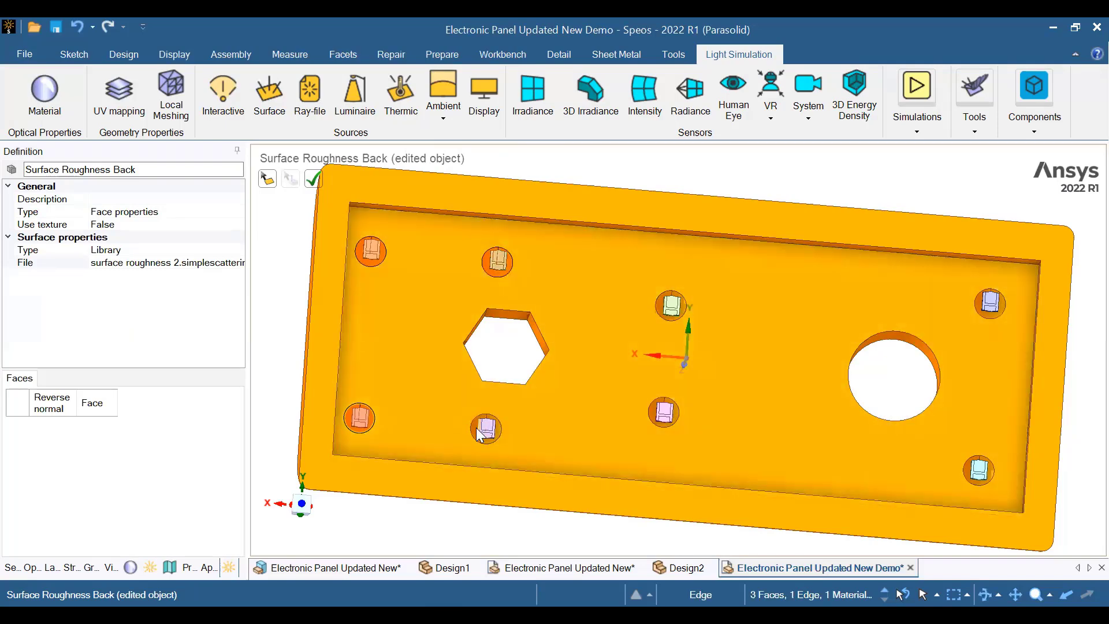
pyautogui.keyDown('ctrl'); pyautogui.click(476, 427); pyautogui.keyUp('ctrl')
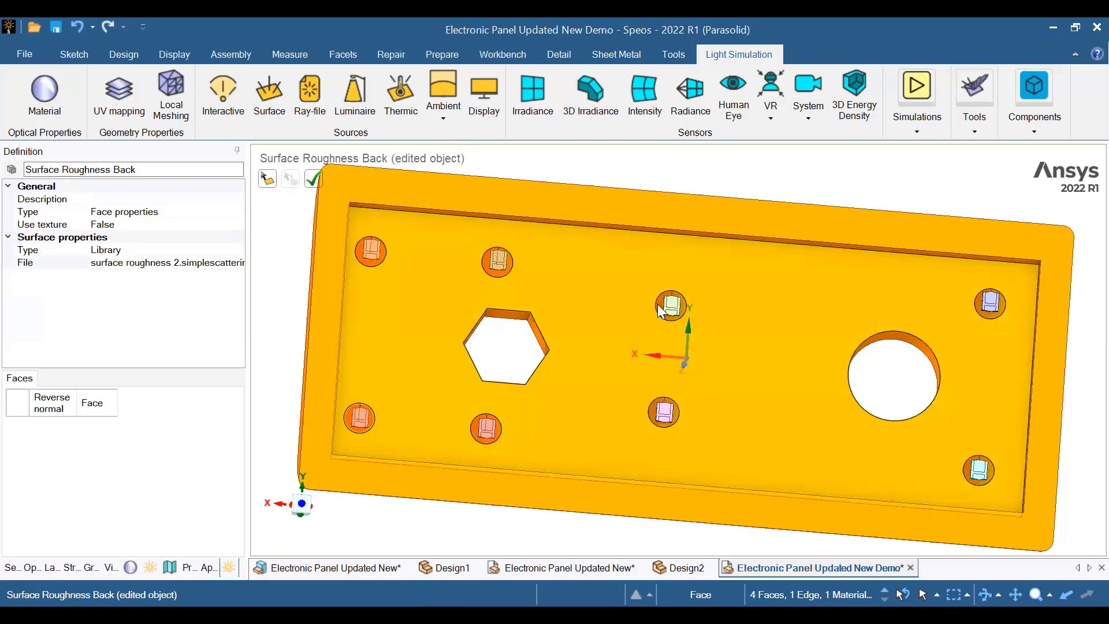
pyautogui.keyDown('ctrl'); pyautogui.click(658, 414); pyautogui.keyUp('ctrl')
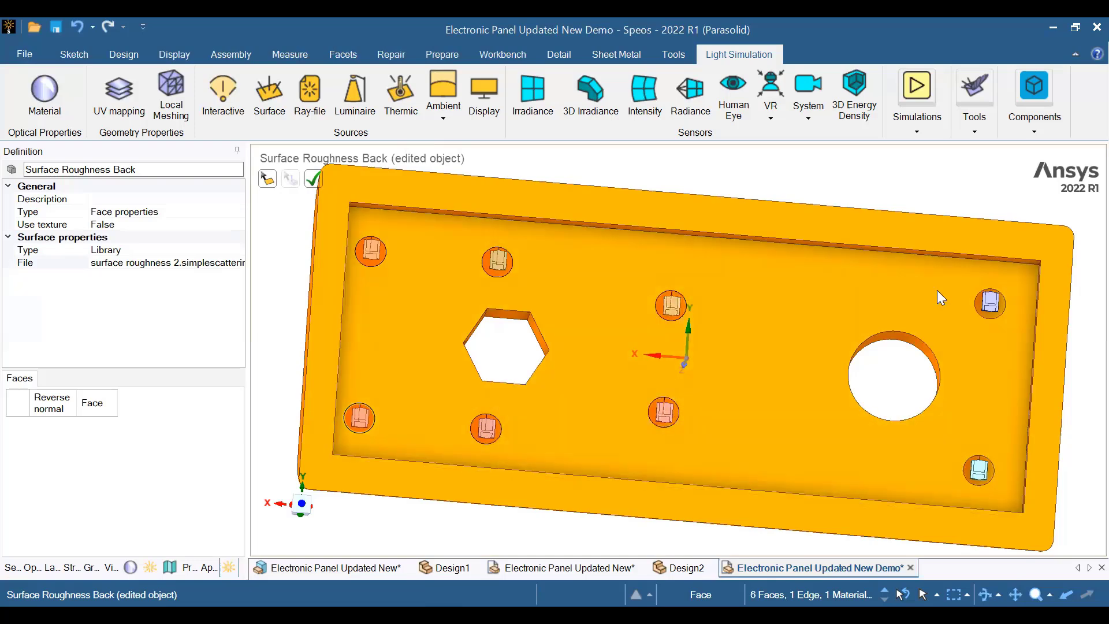
pyautogui.keyDown('ctrl'); pyautogui.click(979, 305); pyautogui.keyUp('ctrl')
pyautogui.keyDown('ctrl'); pyautogui.click(976, 471); pyautogui.keyUp('ctrl')
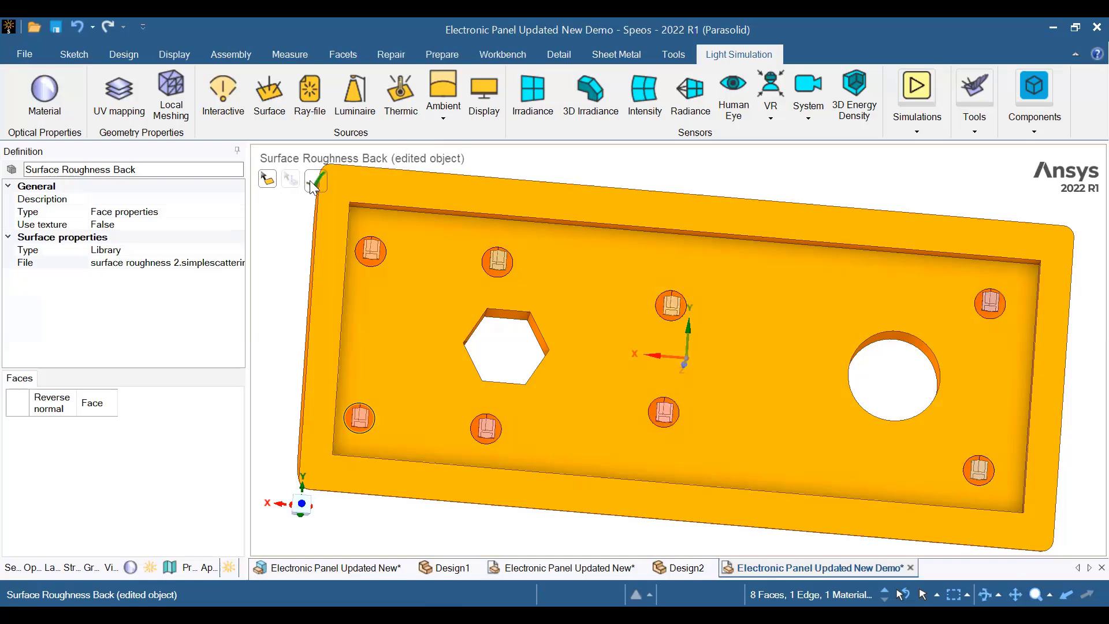
# Assign all eight circular LED recess faces on the panel's back to the Surface Roughness Back material.
pyautogui.click(269, 184)
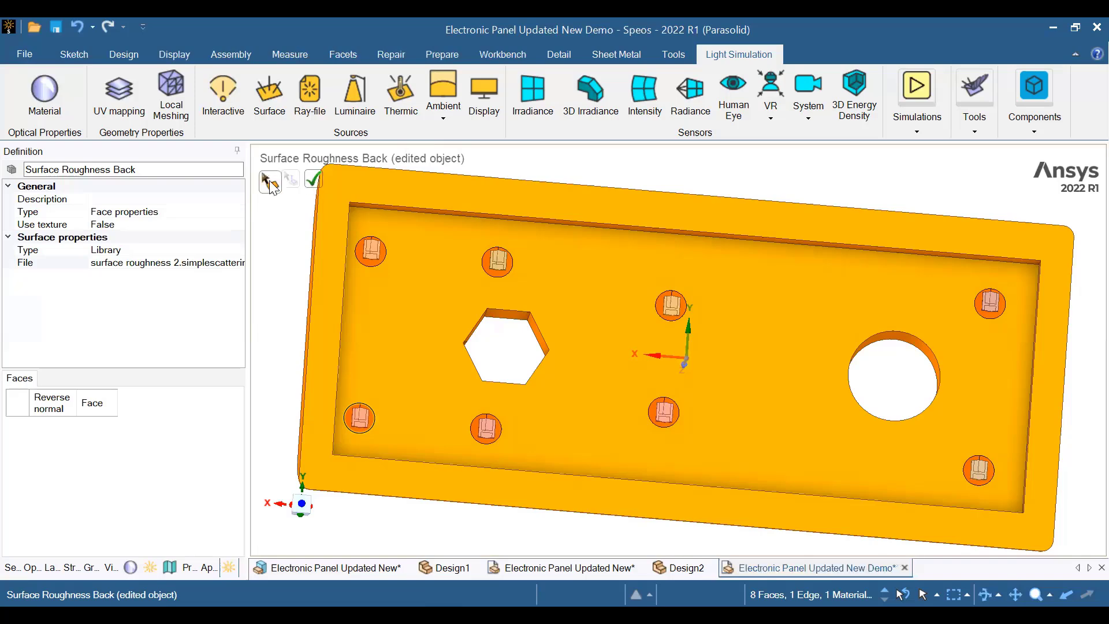
pyautogui.click(384, 247)
pyautogui.click(363, 417)
pyautogui.click(509, 260)
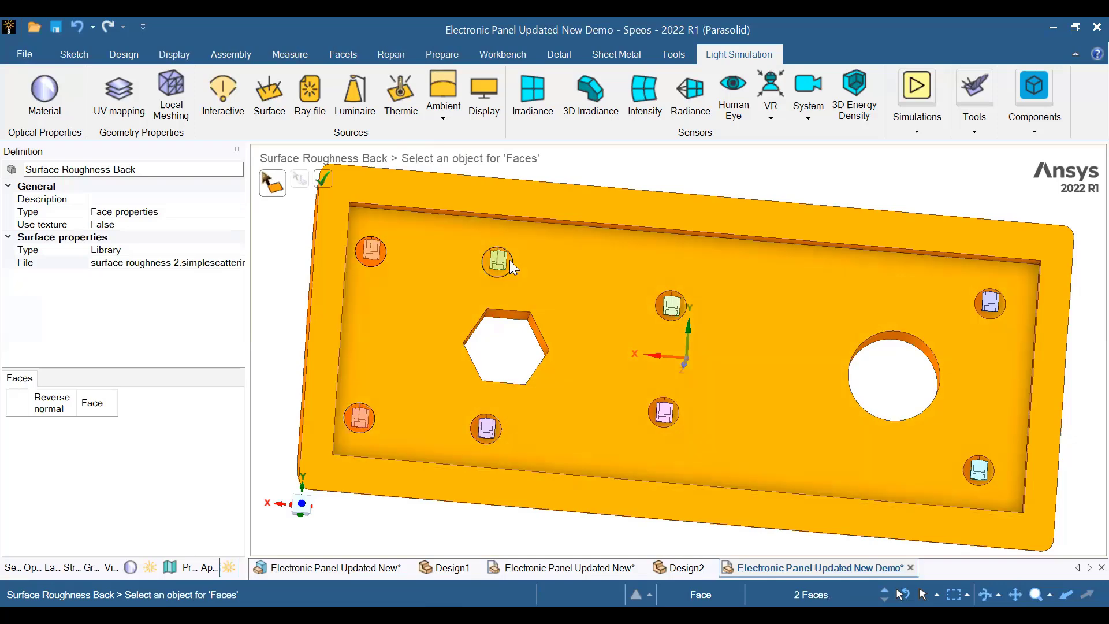
pyautogui.click(491, 429)
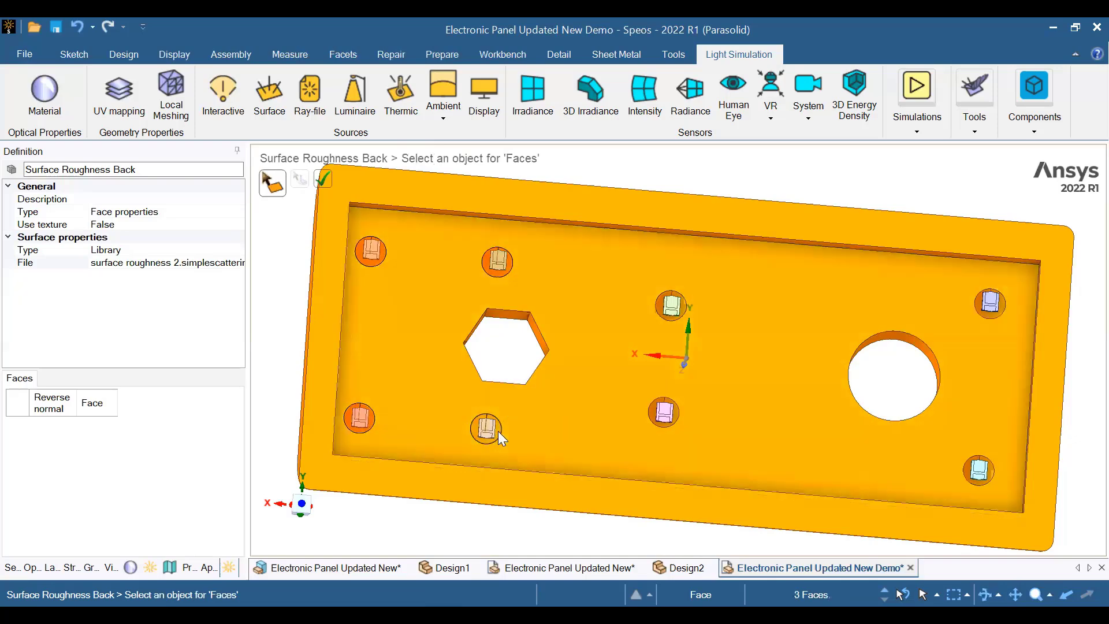
pyautogui.click(660, 304)
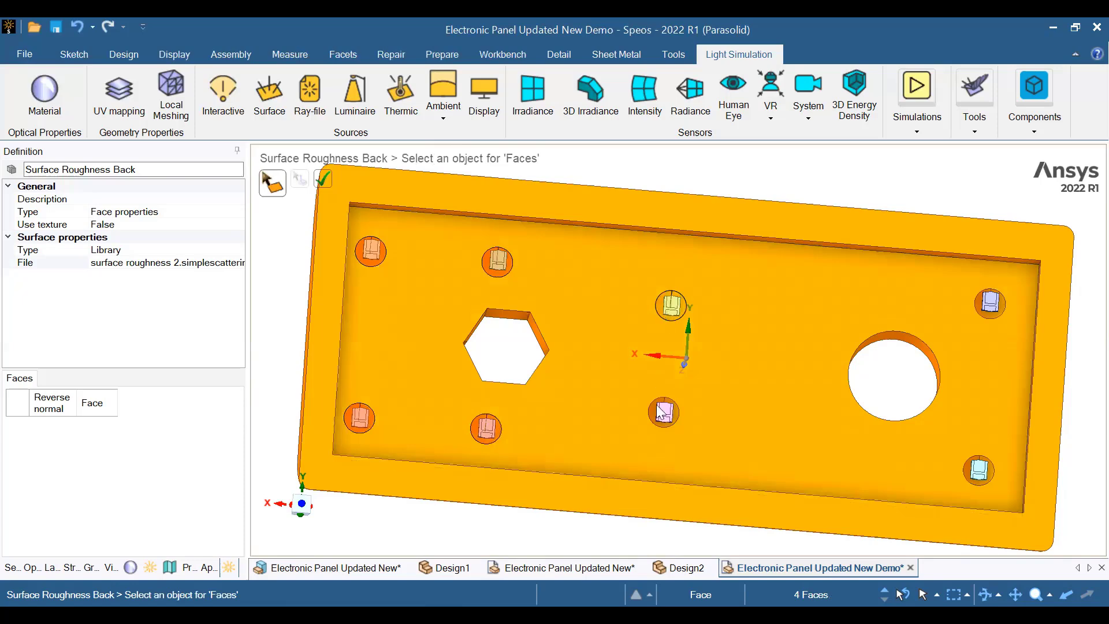
pyautogui.click(985, 307)
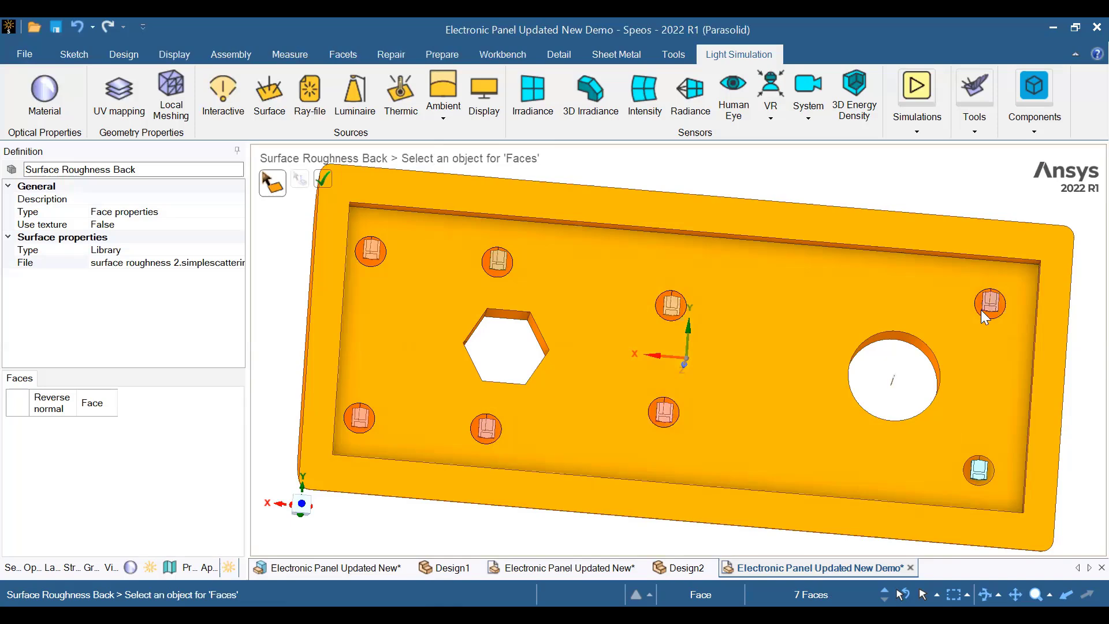
pyautogui.click(976, 469)
pyautogui.click(937, 461)
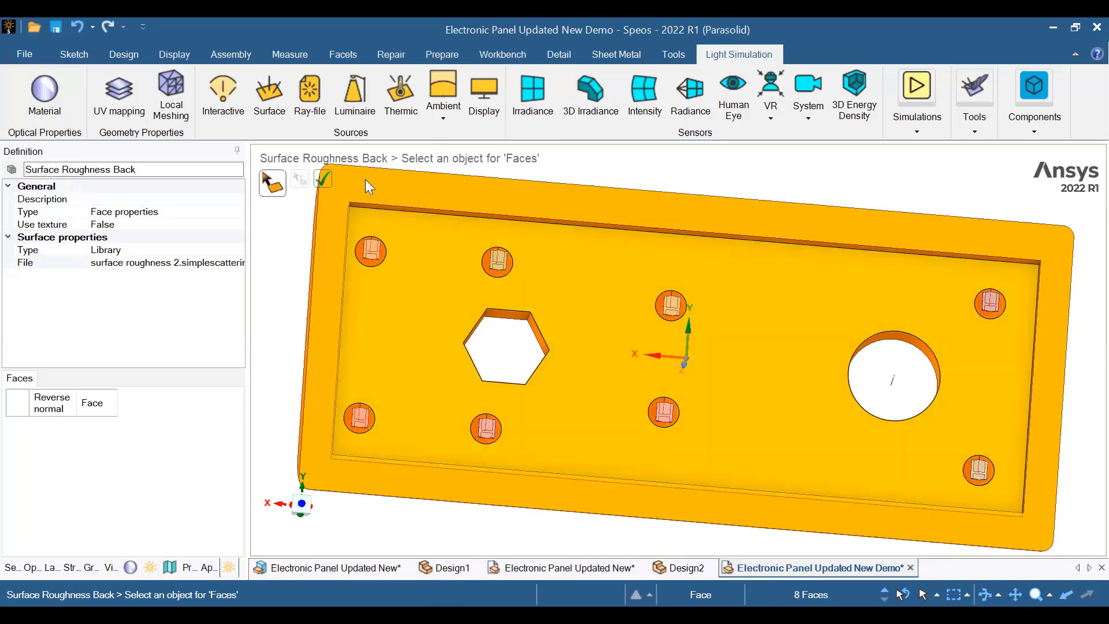
pyautogui.click(324, 179)
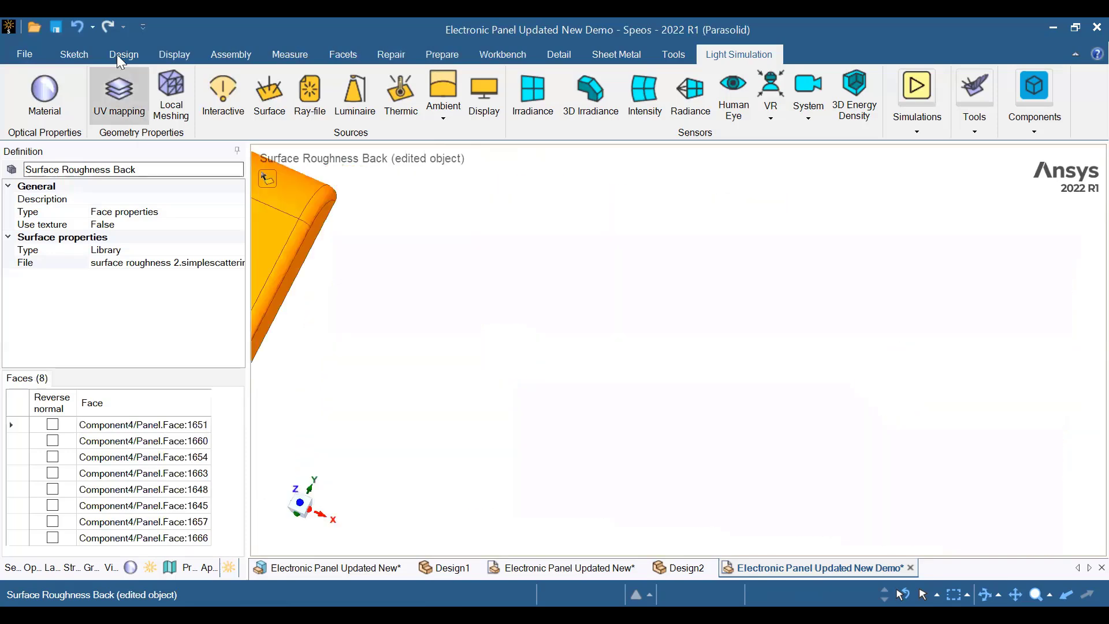
# Hide the Panel body in Component4 so only the LEDs are displayed.
pyautogui.click(118, 54)
pyautogui.click(183, 115)
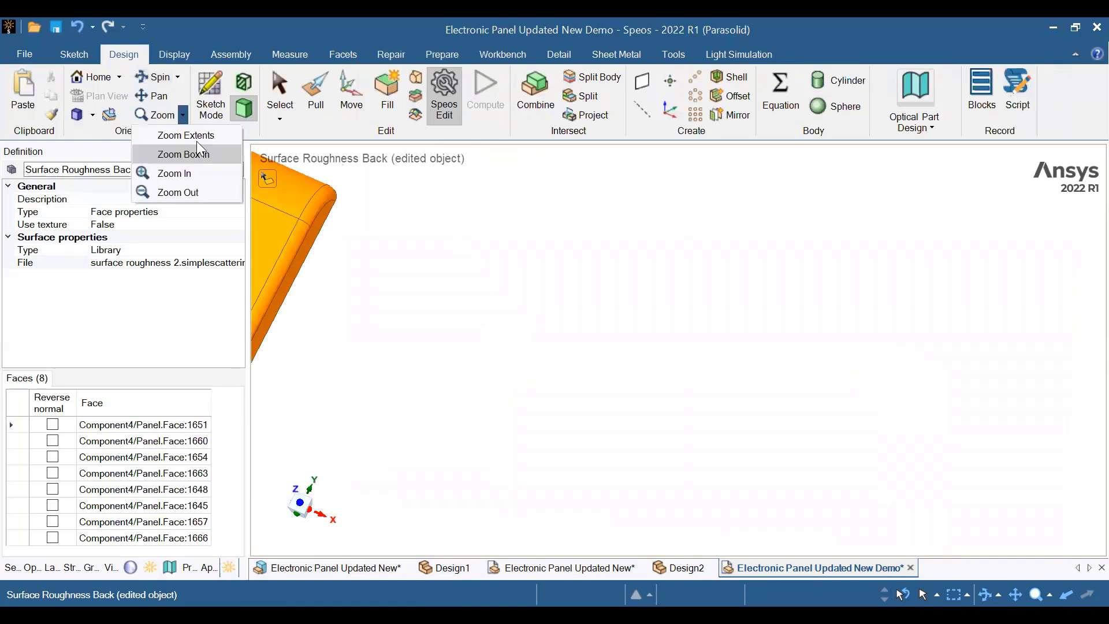
pyautogui.click(200, 151)
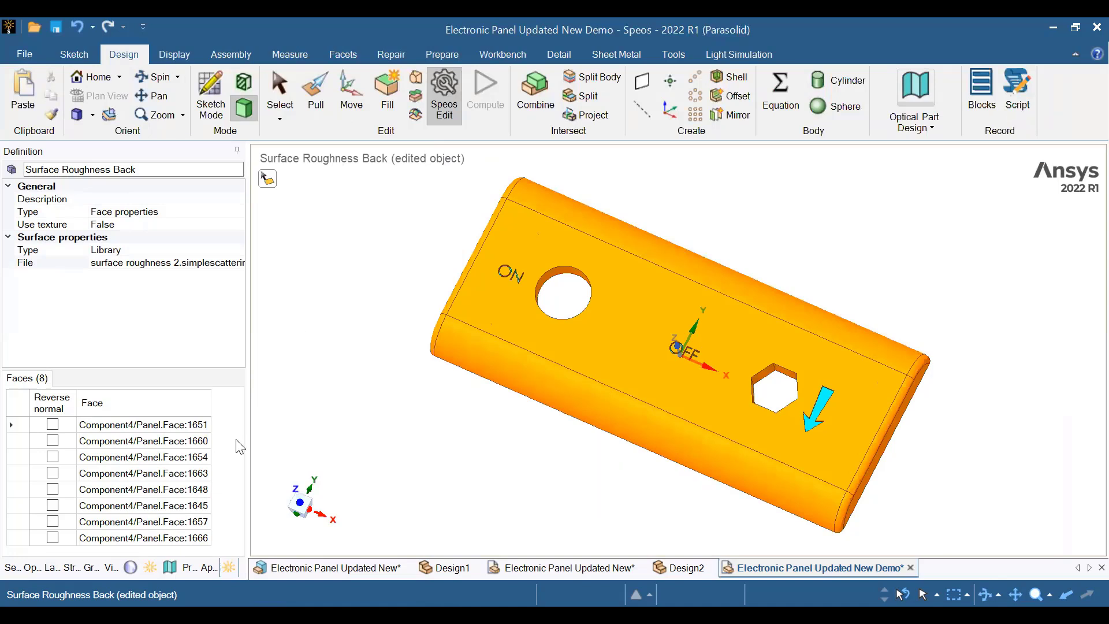
pyautogui.click(150, 568)
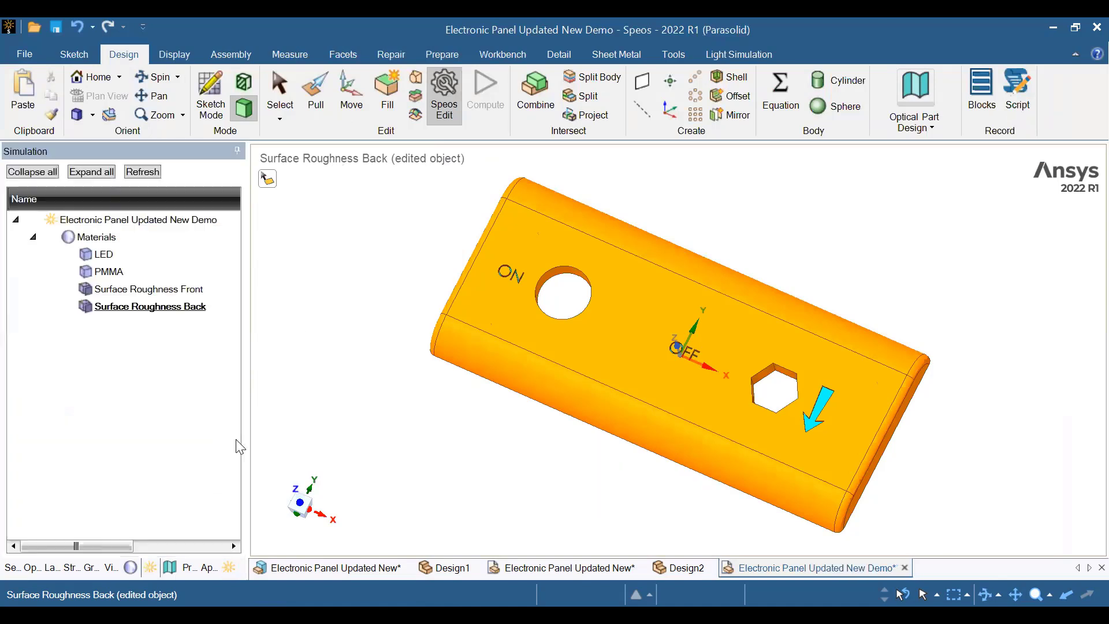
pyautogui.click(71, 568)
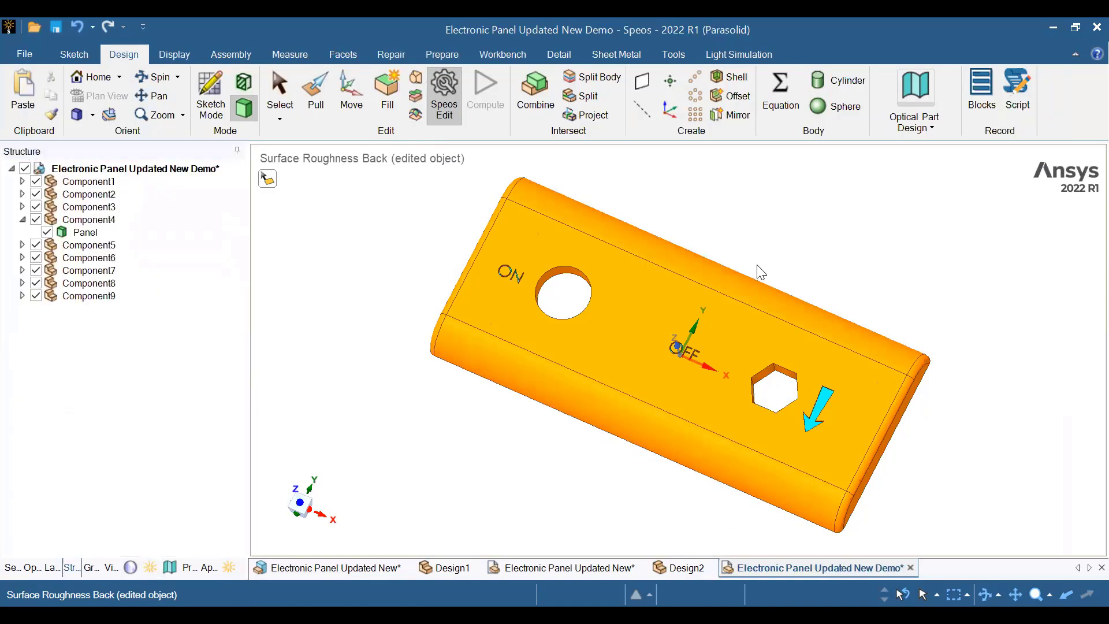
pyautogui.click(87, 258)
pyautogui.click(750, 302)
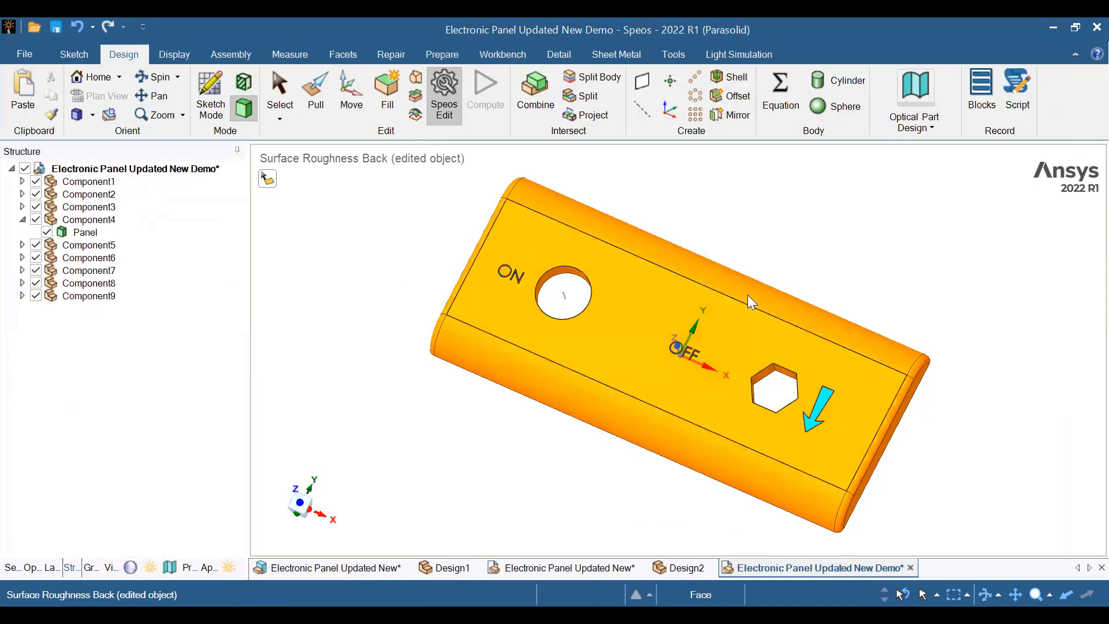
pyautogui.click(104, 258)
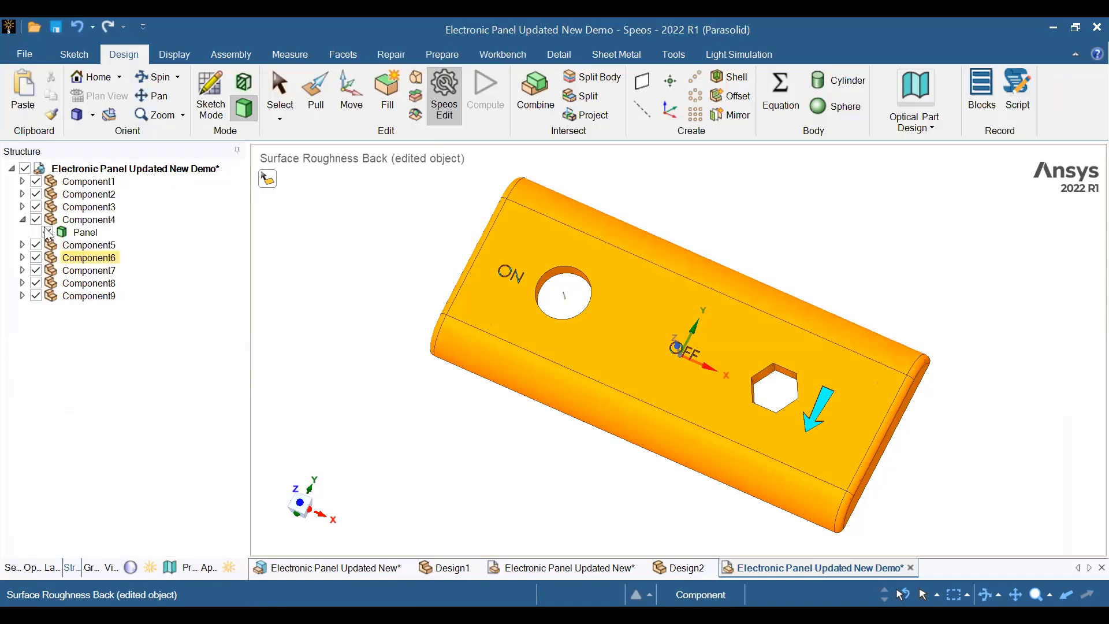
pyautogui.click(45, 229)
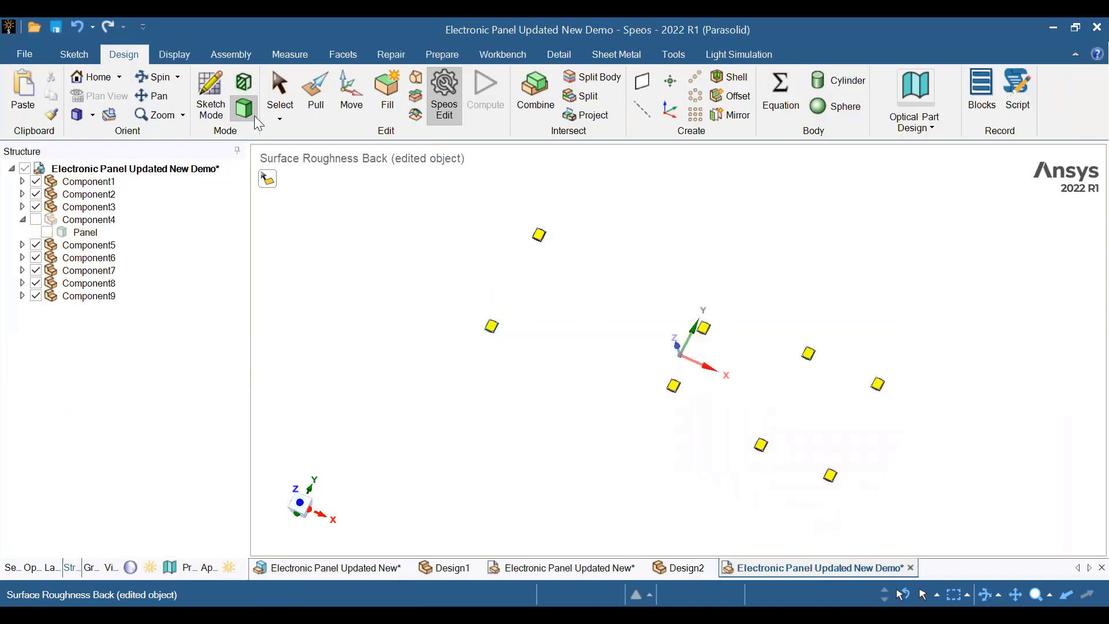
# Create a surface source with the top faces of all eight LEDs as its emissive faces.
pyautogui.click(743, 52)
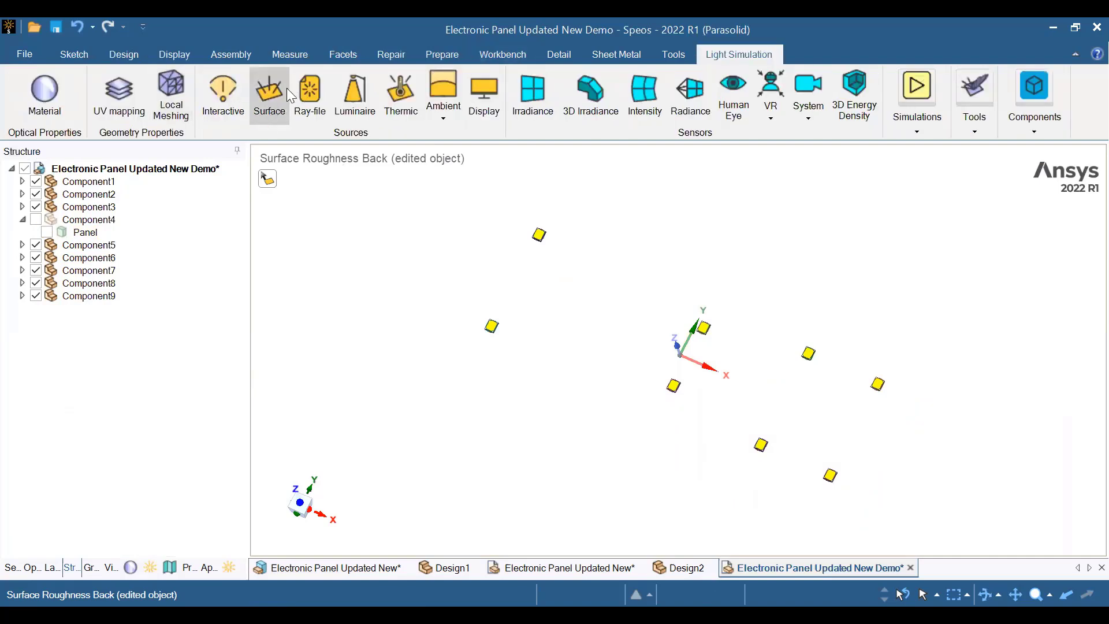
pyautogui.click(270, 97)
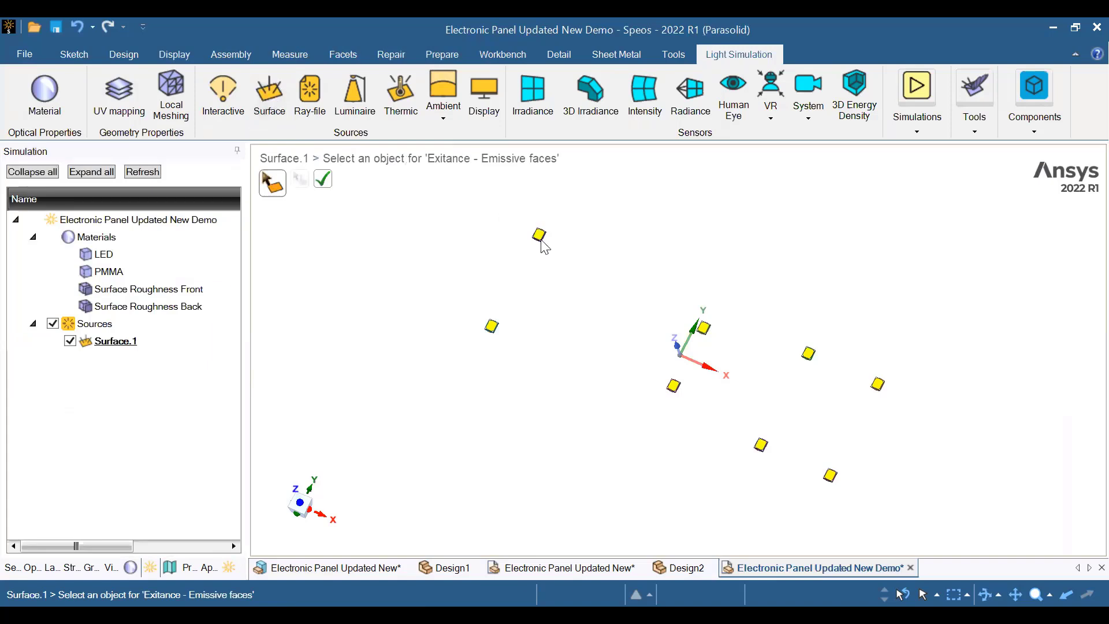
pyautogui.click(539, 235)
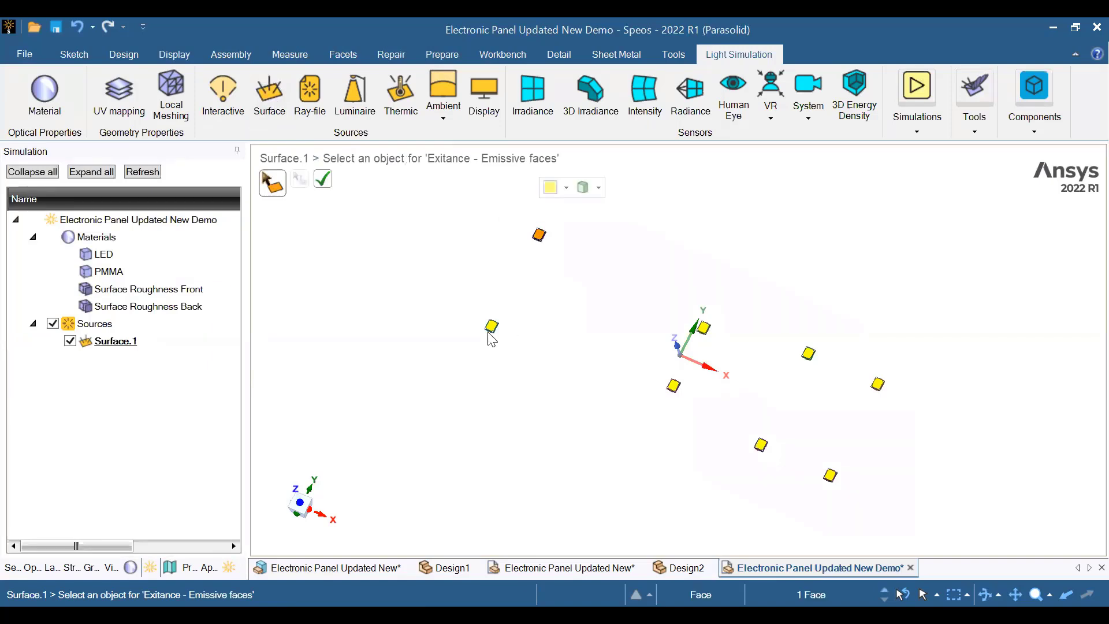
pyautogui.click(704, 329)
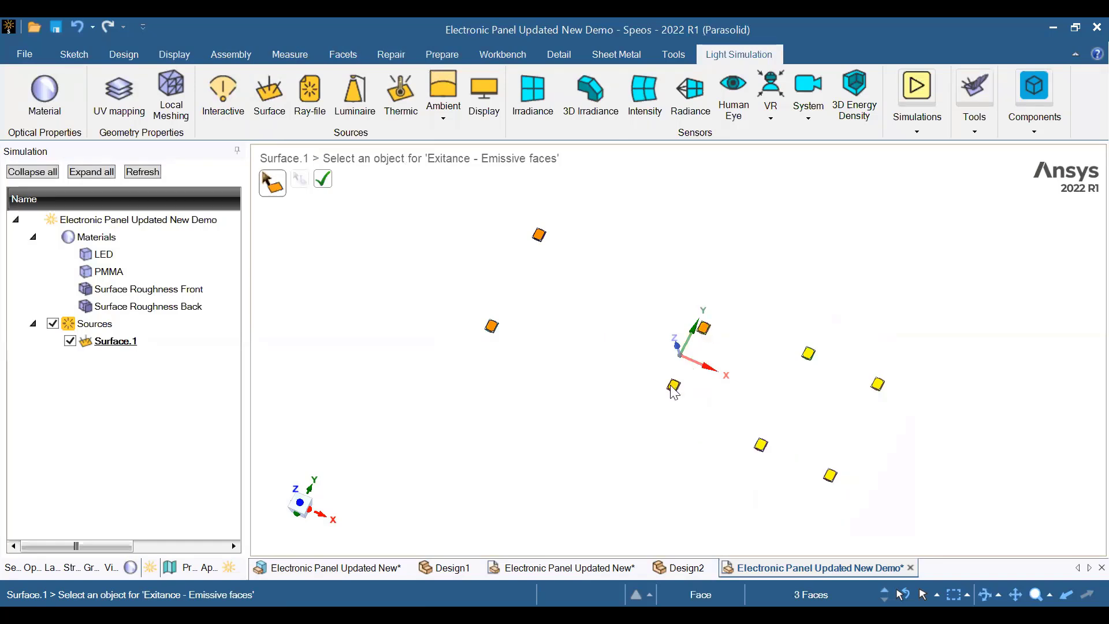
pyautogui.click(674, 388)
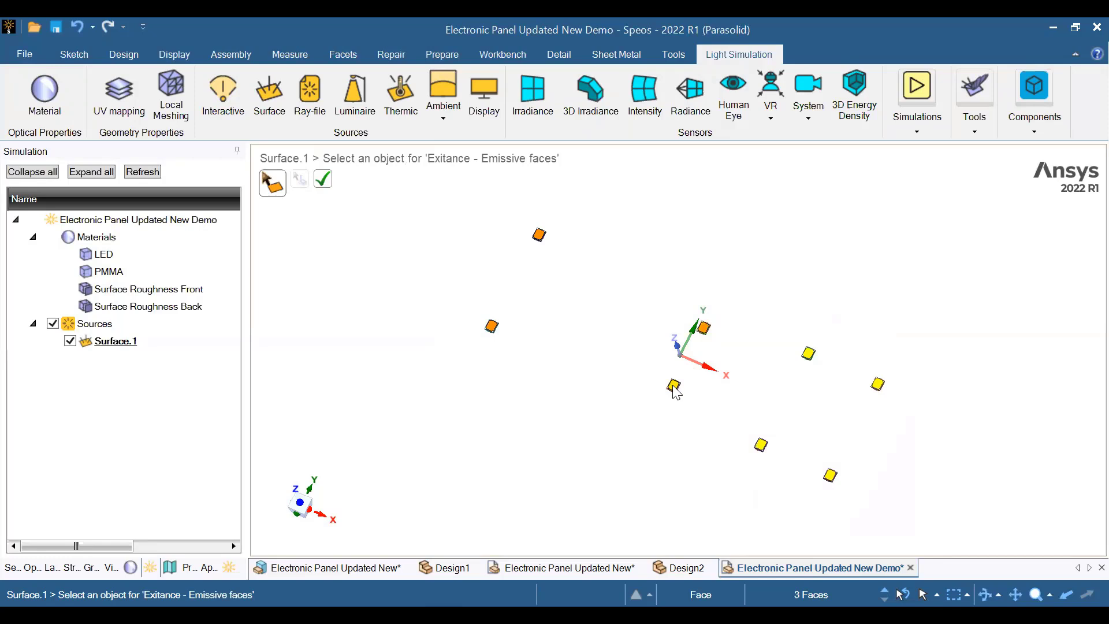
pyautogui.click(760, 444)
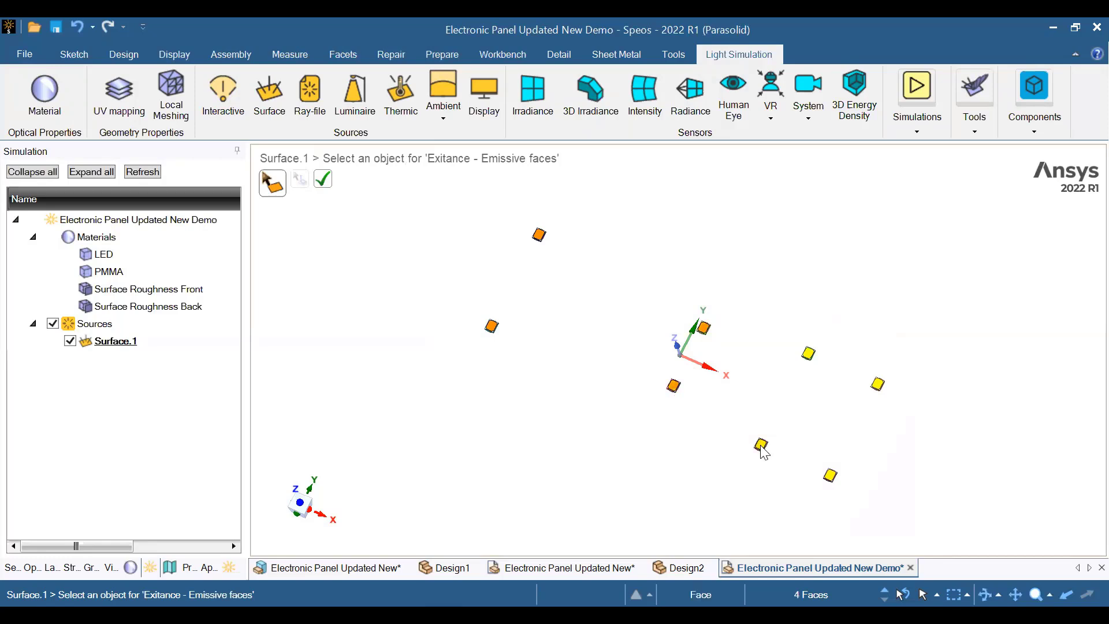
pyautogui.click(832, 477)
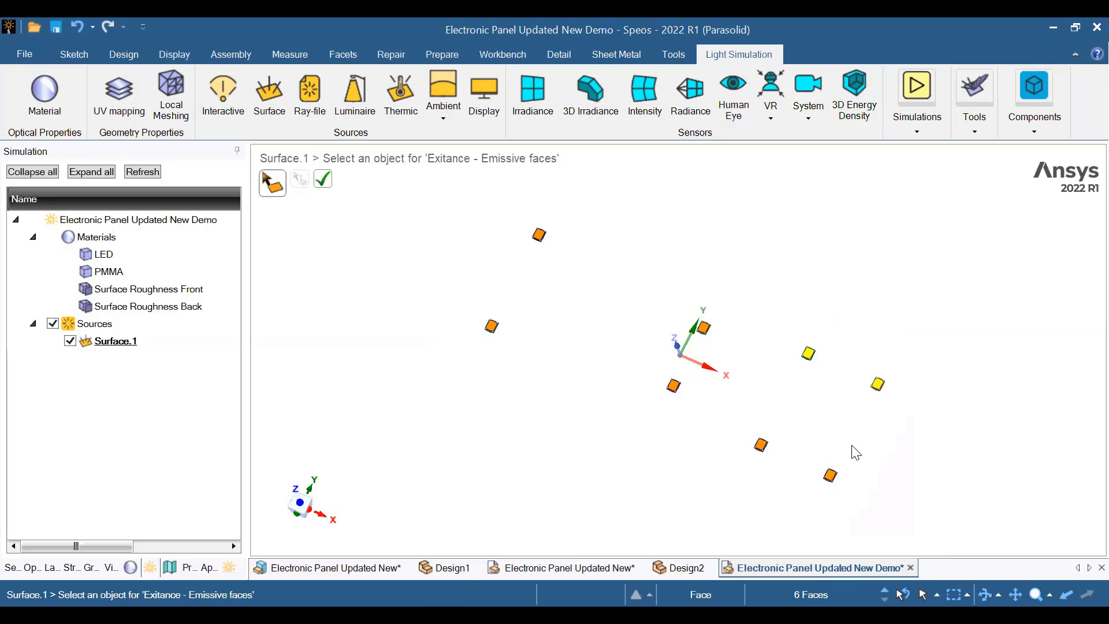
pyautogui.click(878, 385)
pyautogui.click(326, 184)
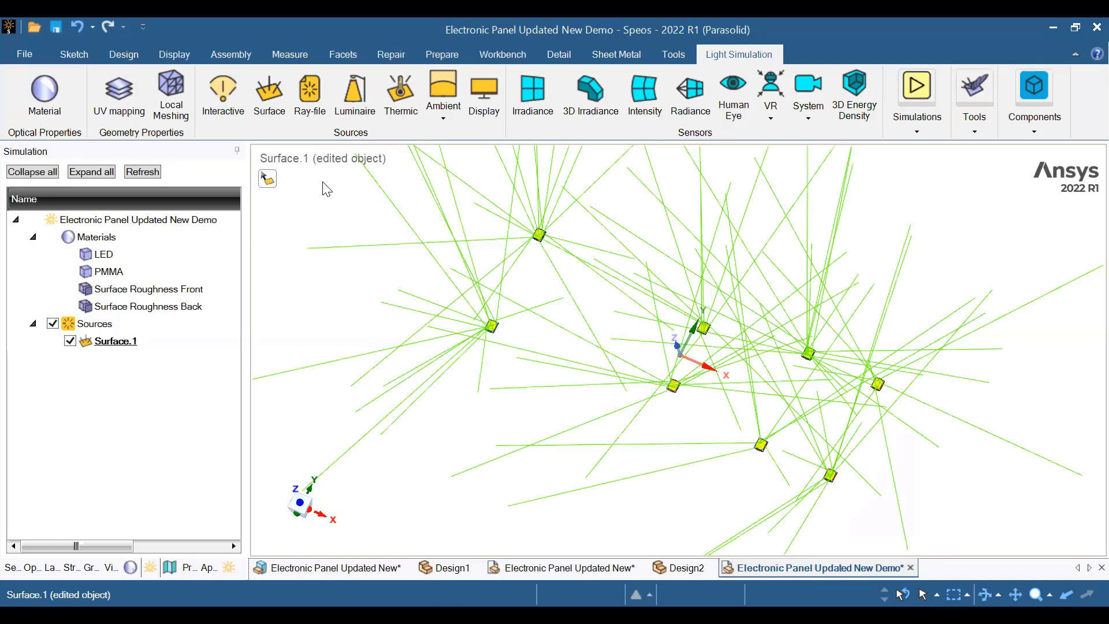
# Set the surface source's luminous flux to 850 lm and its Lambertian intensity's total angle to 110°.
pyautogui.click(113, 345)
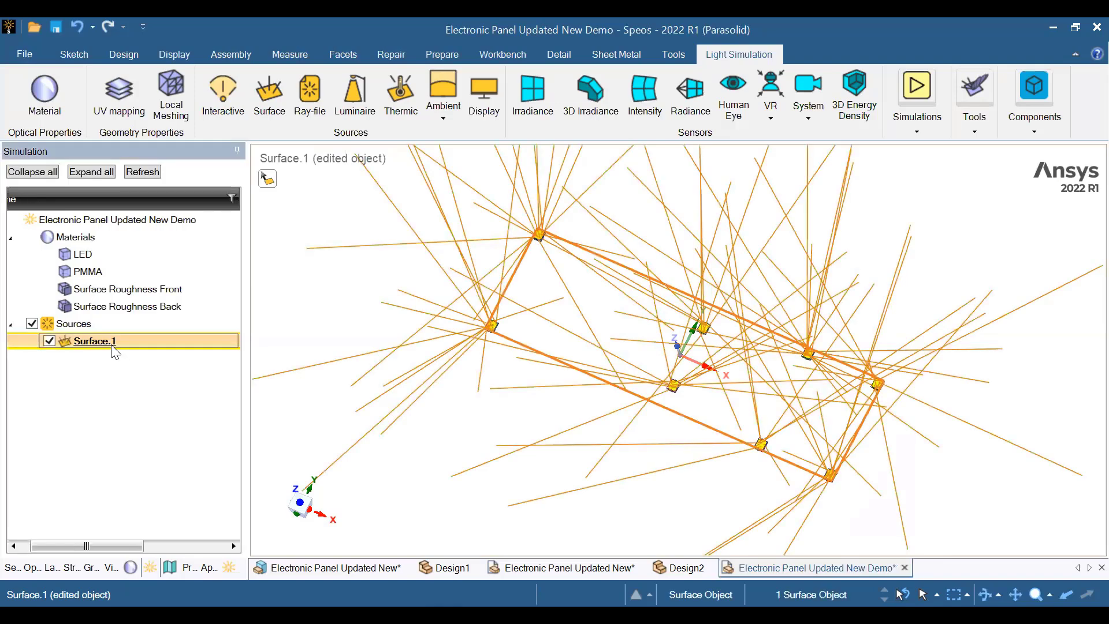
pyautogui.doubleClick(113, 345)
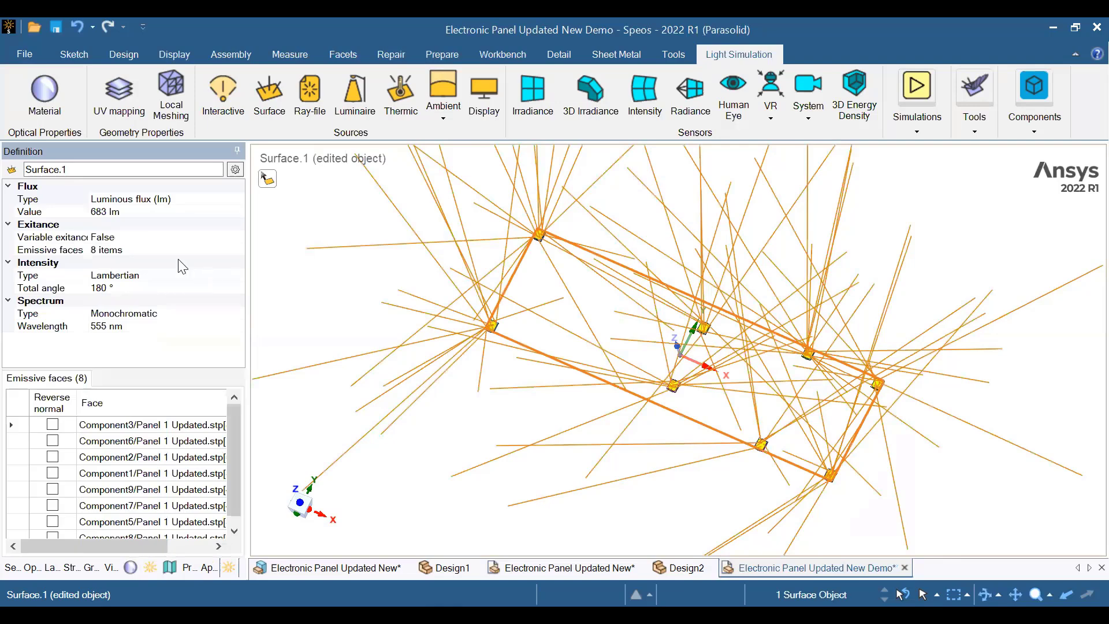
pyautogui.click(111, 213)
pyautogui.doubleClick(111, 213)
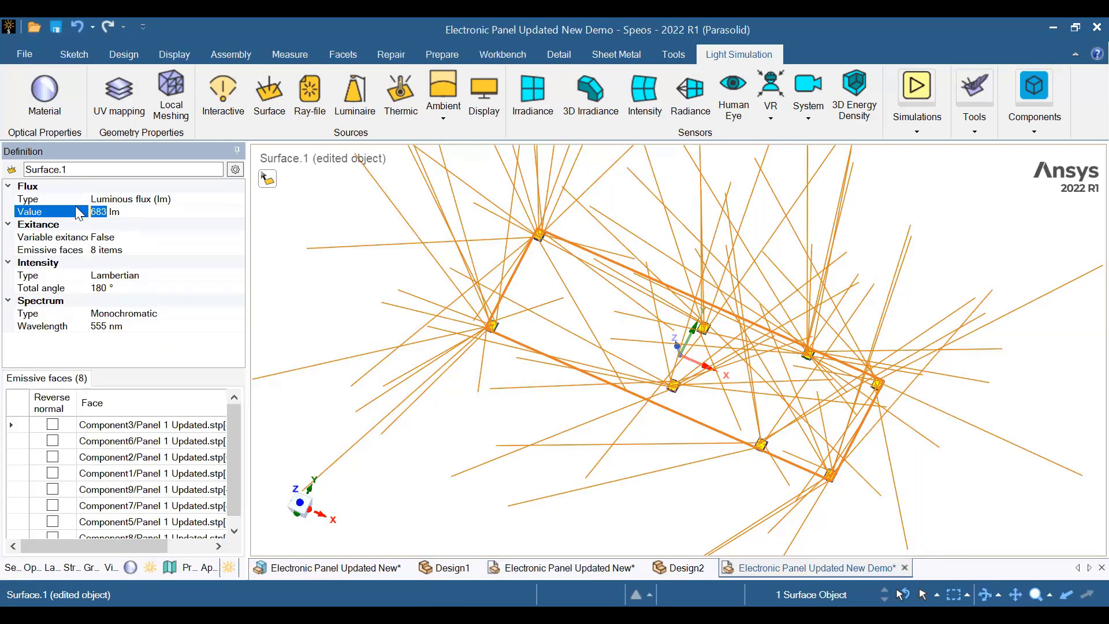
pyautogui.write('850')
pyautogui.click(205, 225)
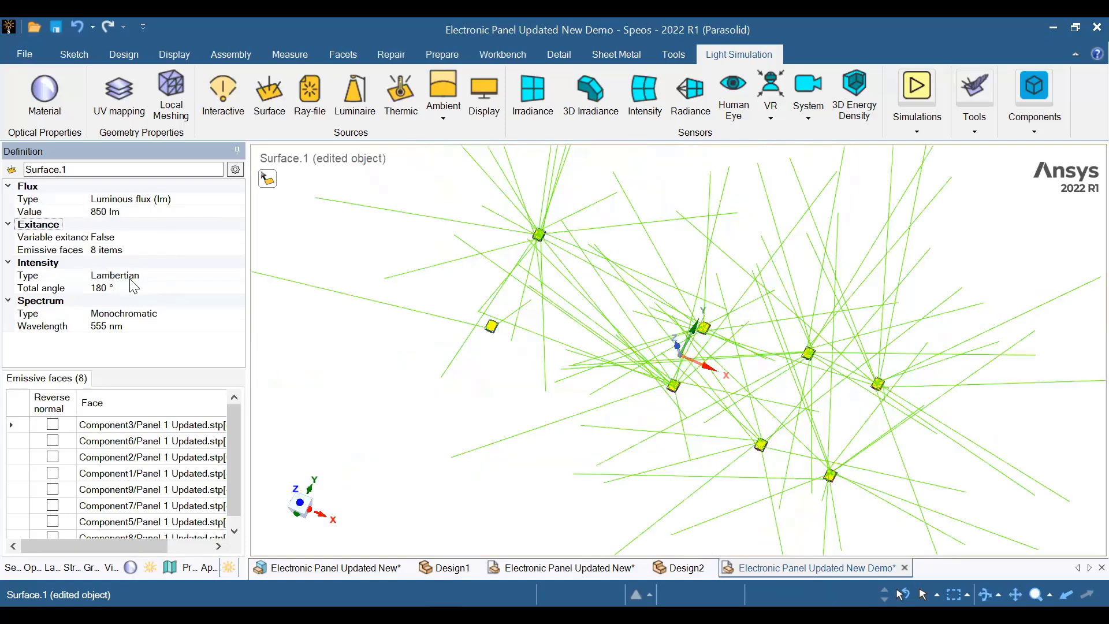
pyautogui.click(107, 288)
pyautogui.click(88, 288)
pyautogui.write('110')
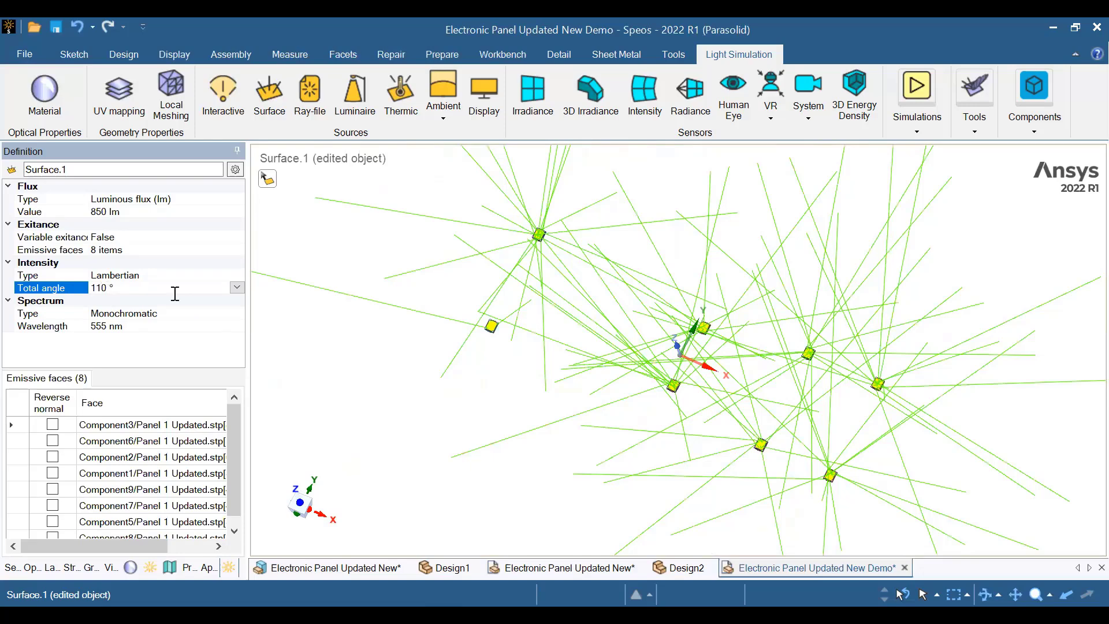
# Set the surface source's monochromatic wavelength to 680 nm.
pyautogui.click(106, 329)
pyautogui.click(106, 327)
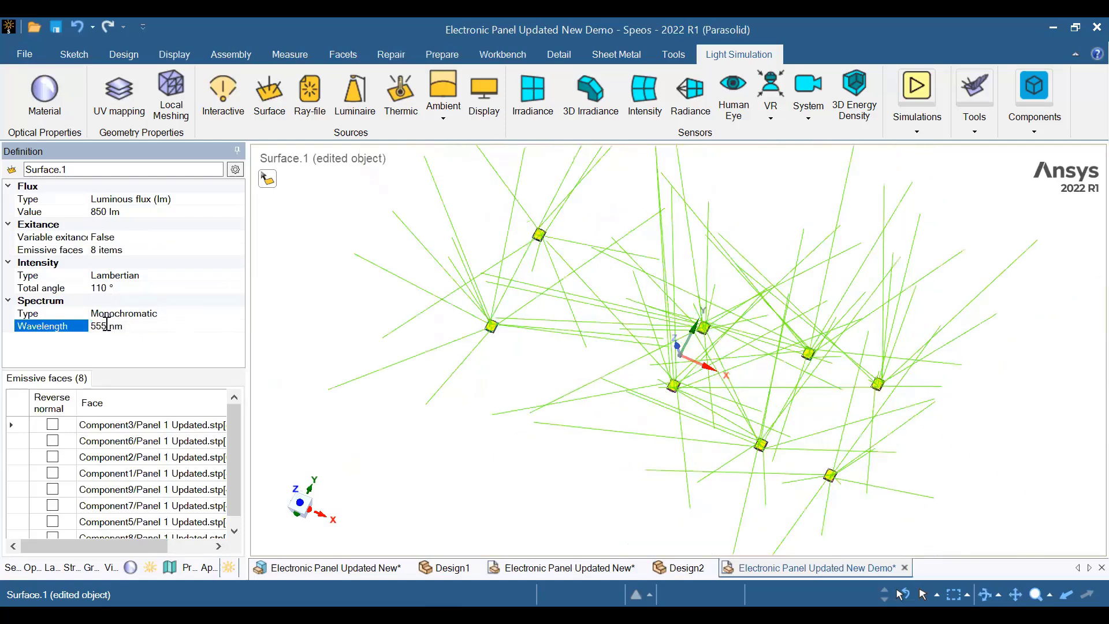
pyautogui.moveTo(107, 325); pyautogui.dragTo(86, 325)
pyautogui.write('680')
pyautogui.press('Return')
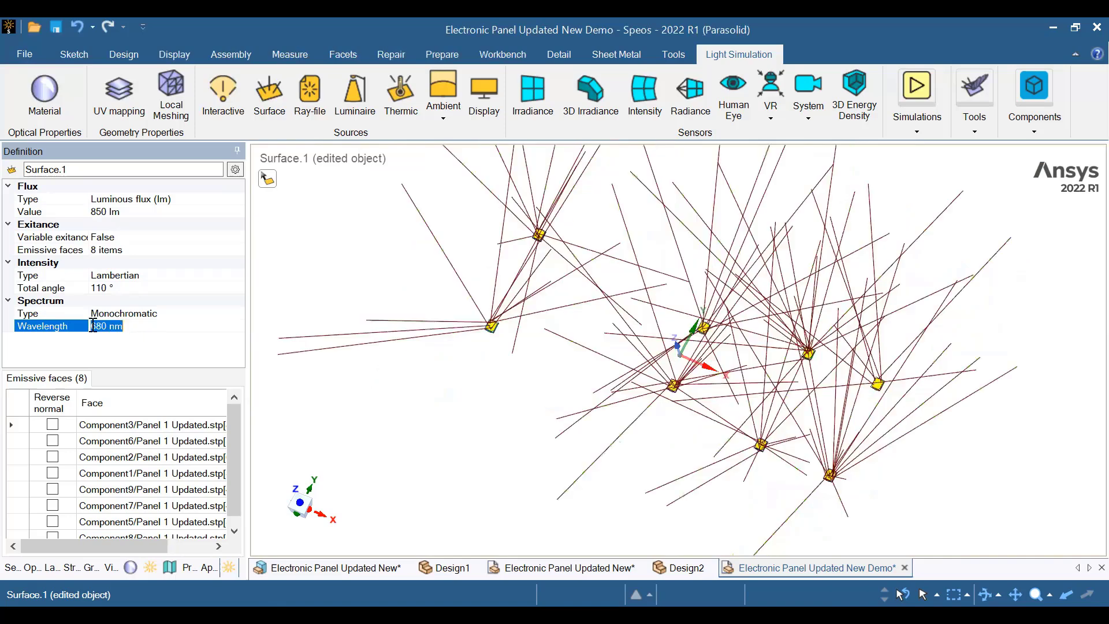
pyautogui.click(542, 353)
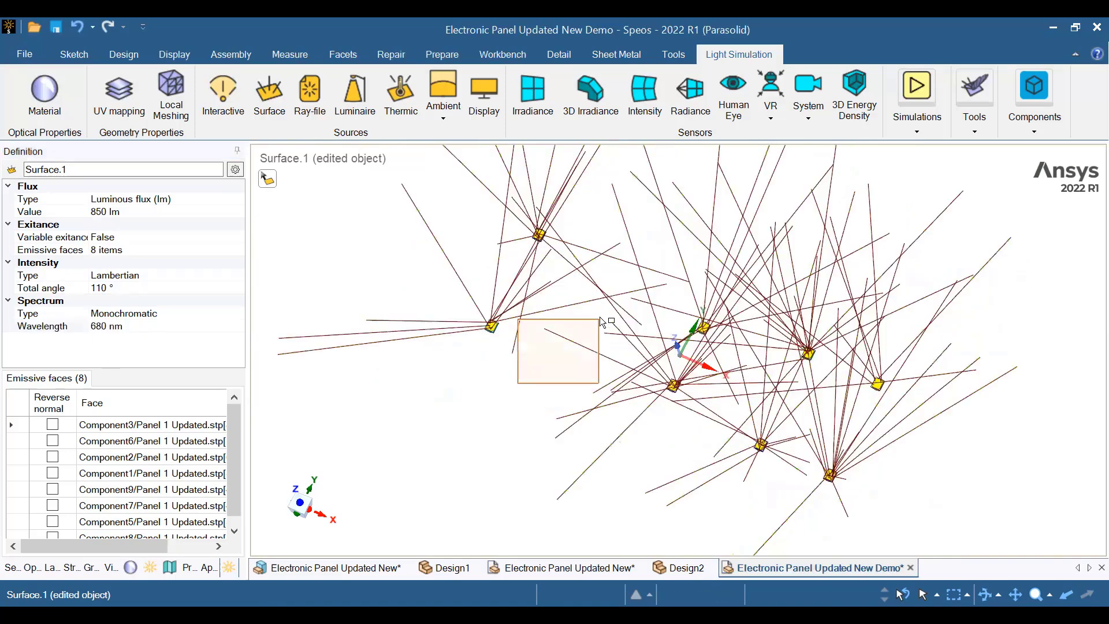
# Change the surface source's monochromatic wavelength to 540 nm.
pyautogui.click(130, 55)
pyautogui.click(155, 77)
pyautogui.moveTo(691, 322); pyautogui.dragTo(468, 354)
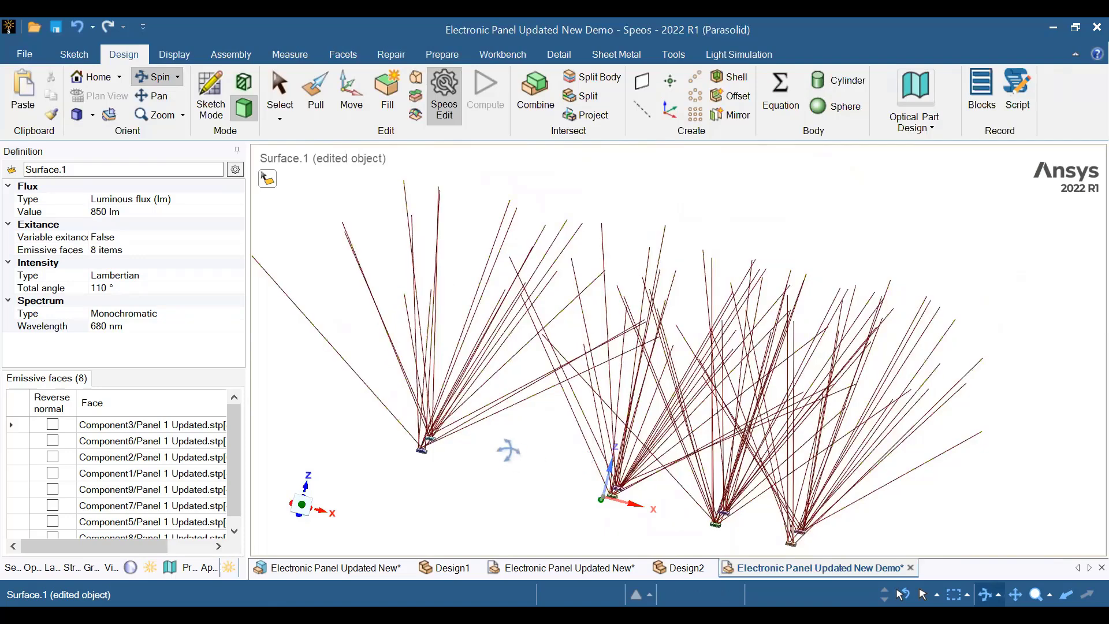
pyautogui.click(104, 327)
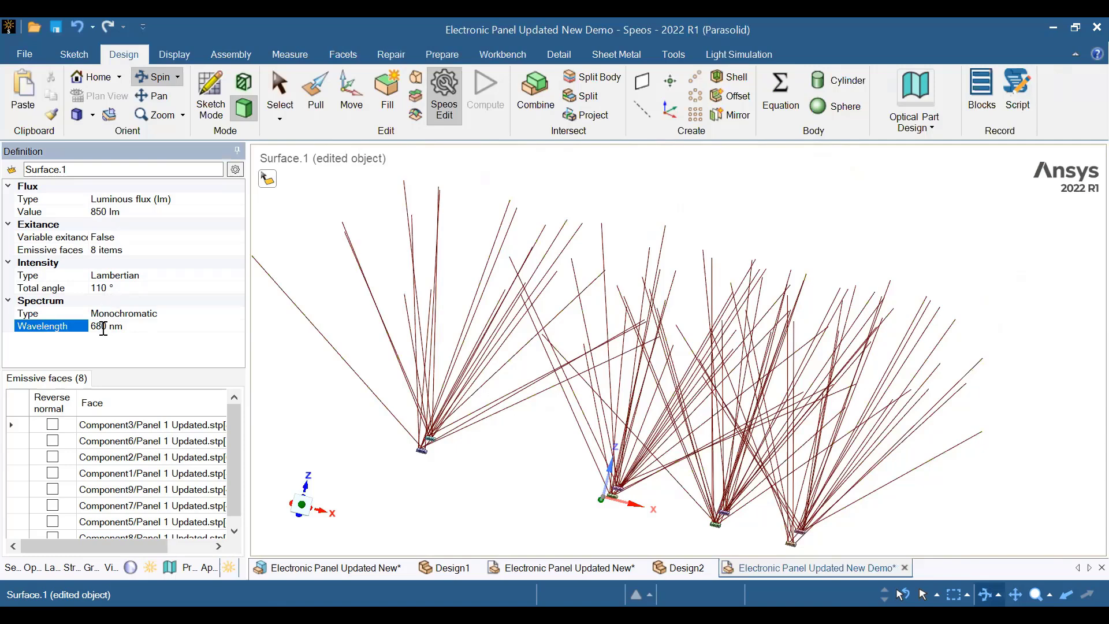
pyautogui.moveTo(107, 326); pyautogui.dragTo(87, 325)
pyautogui.write('540')
pyautogui.press('Return')
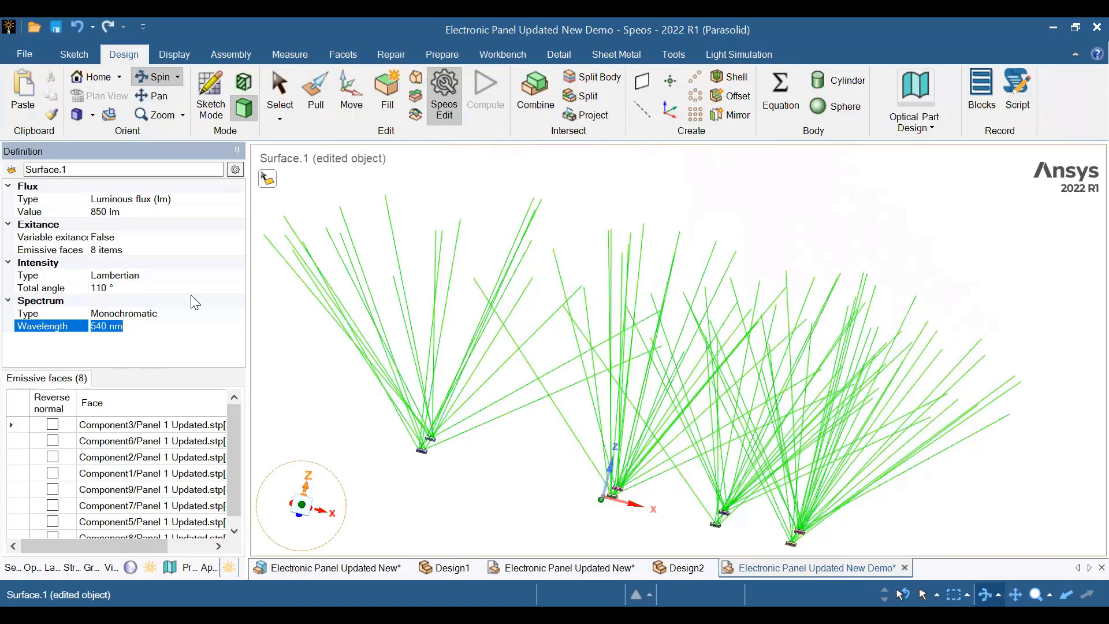
# Try a total angle of 5° for the source's Lambertian intensity, and return it to 110°.
pyautogui.click(104, 289)
pyautogui.moveTo(106, 290); pyautogui.dragTo(88, 286)
pyautogui.write('5')
pyautogui.press('Return')
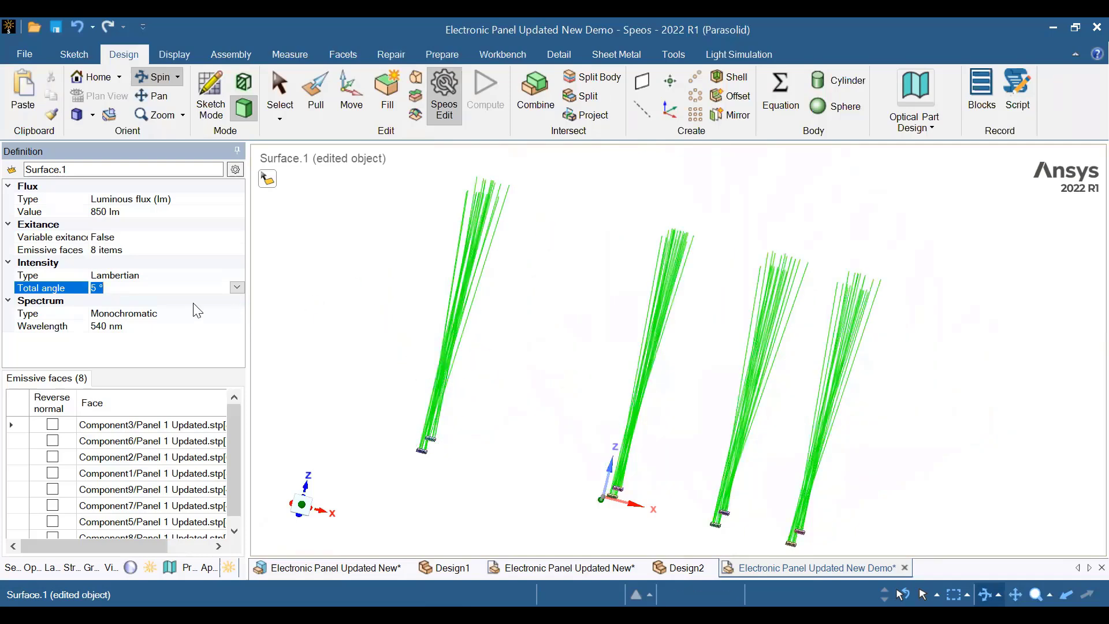
pyautogui.write('110')
pyautogui.press('Return')
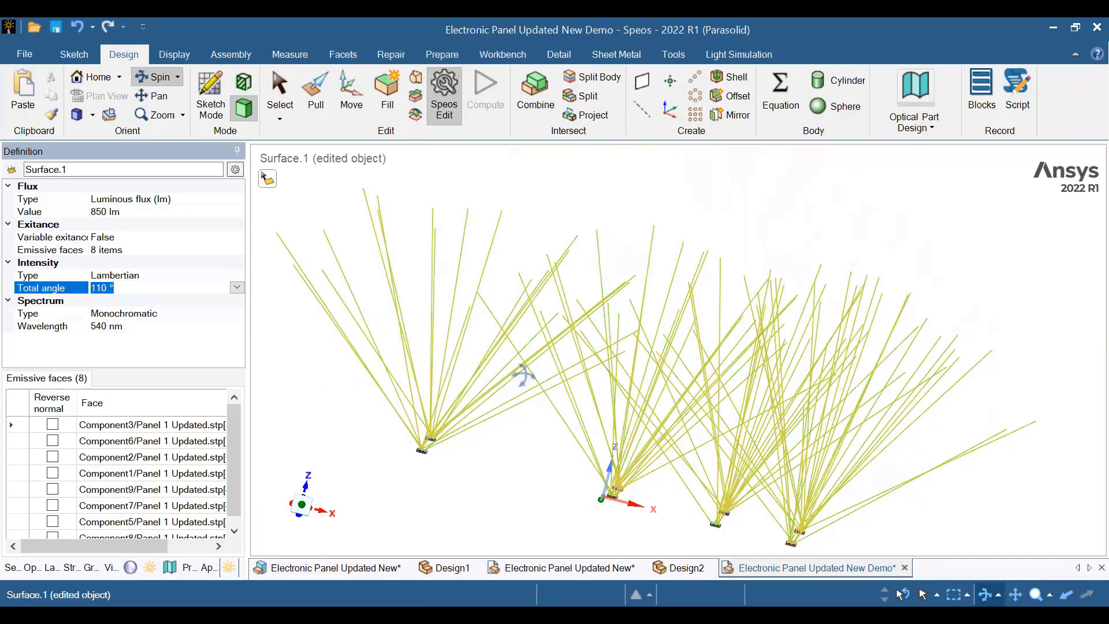
# Show the hidden Panel body of Component4 again together with the LED rays.
pyautogui.moveTo(647, 476); pyautogui.dragTo(500, 481)
pyautogui.moveTo(470, 267); pyautogui.dragTo(581, 316)
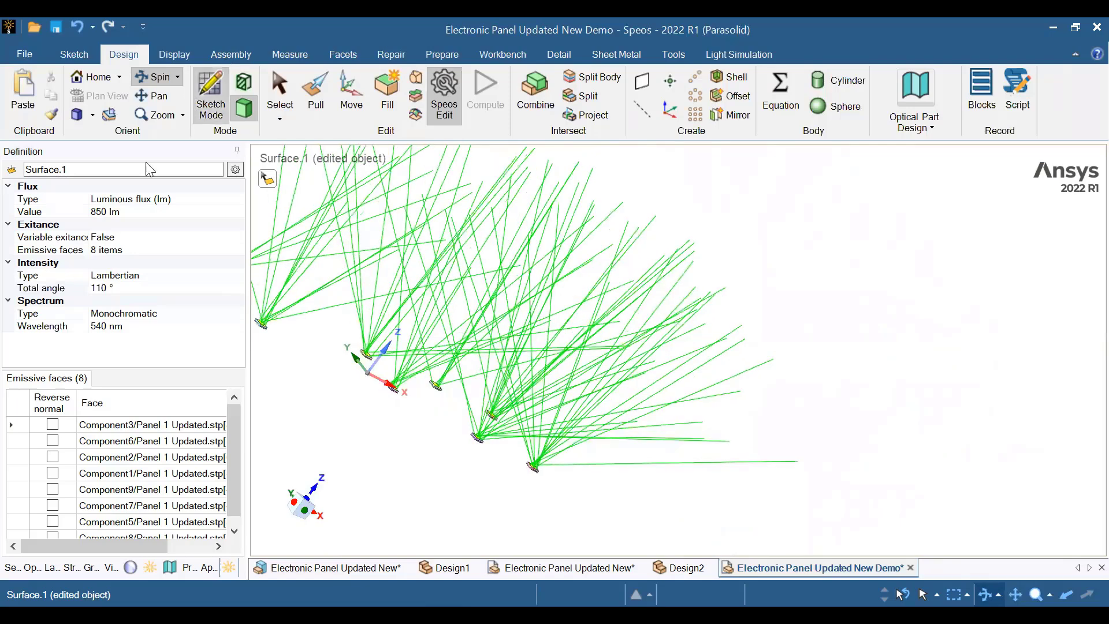
pyautogui.click(72, 568)
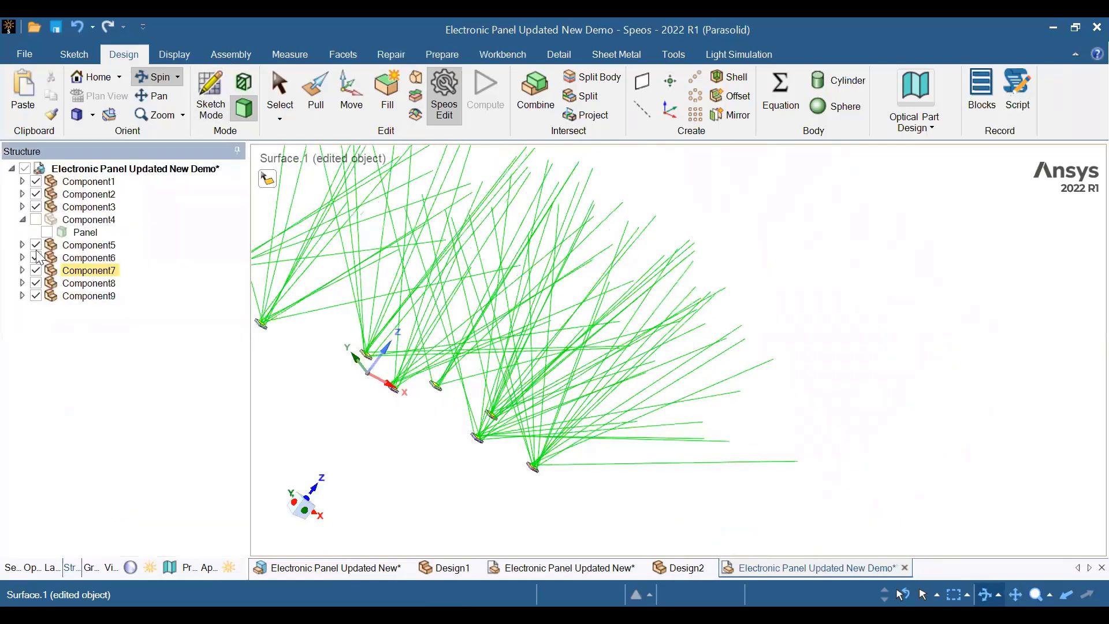
pyautogui.click(47, 233)
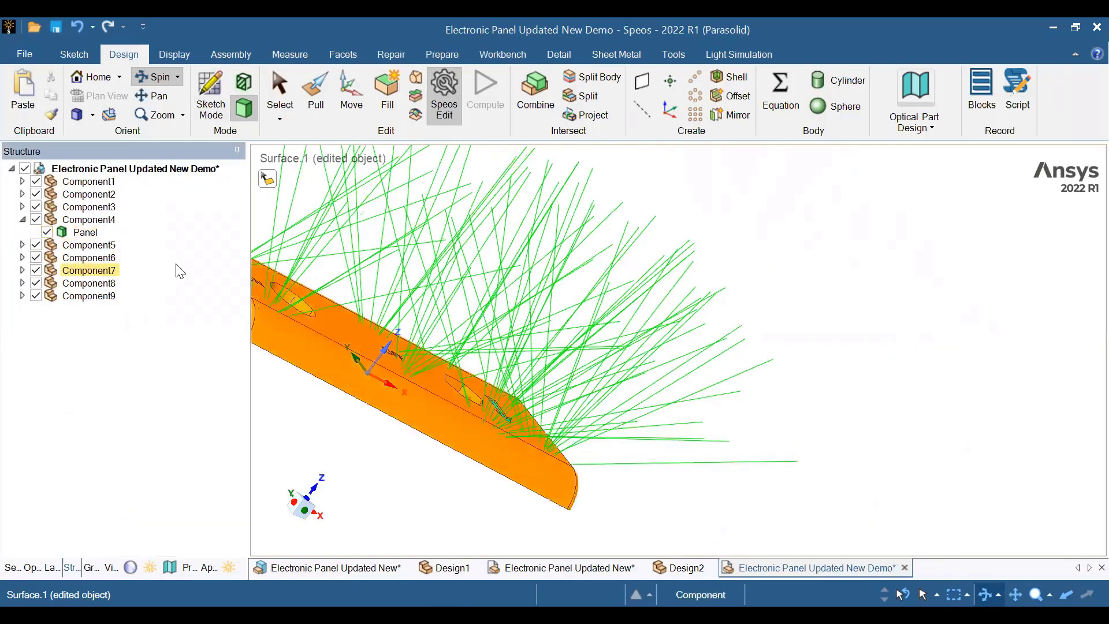
# Add a radiance sensor to the simulation.
pyautogui.click(150, 568)
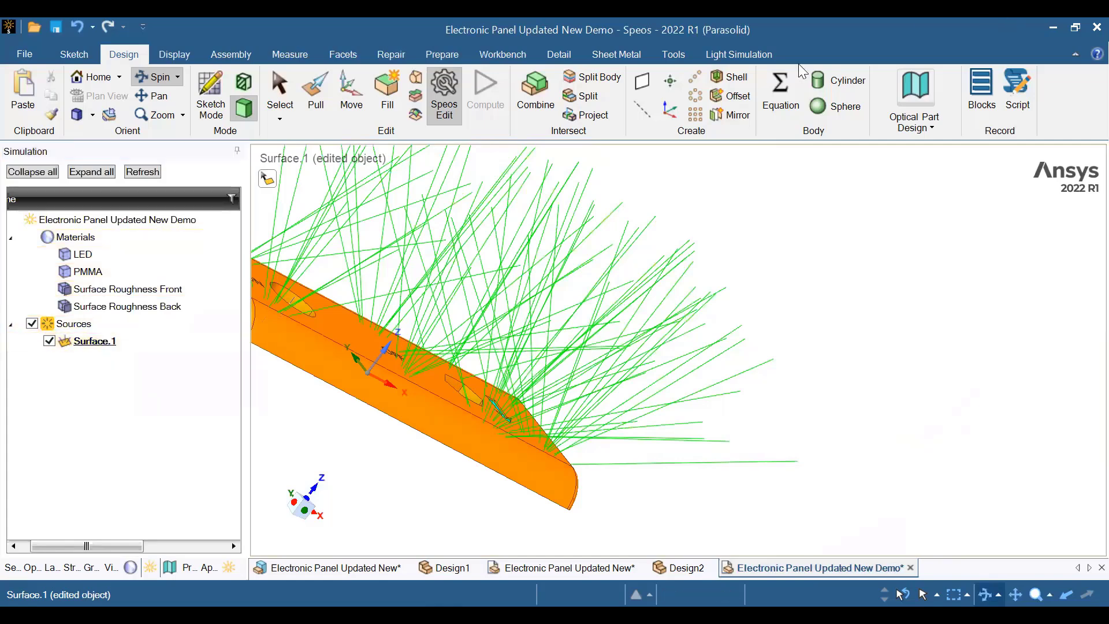
pyautogui.click(743, 53)
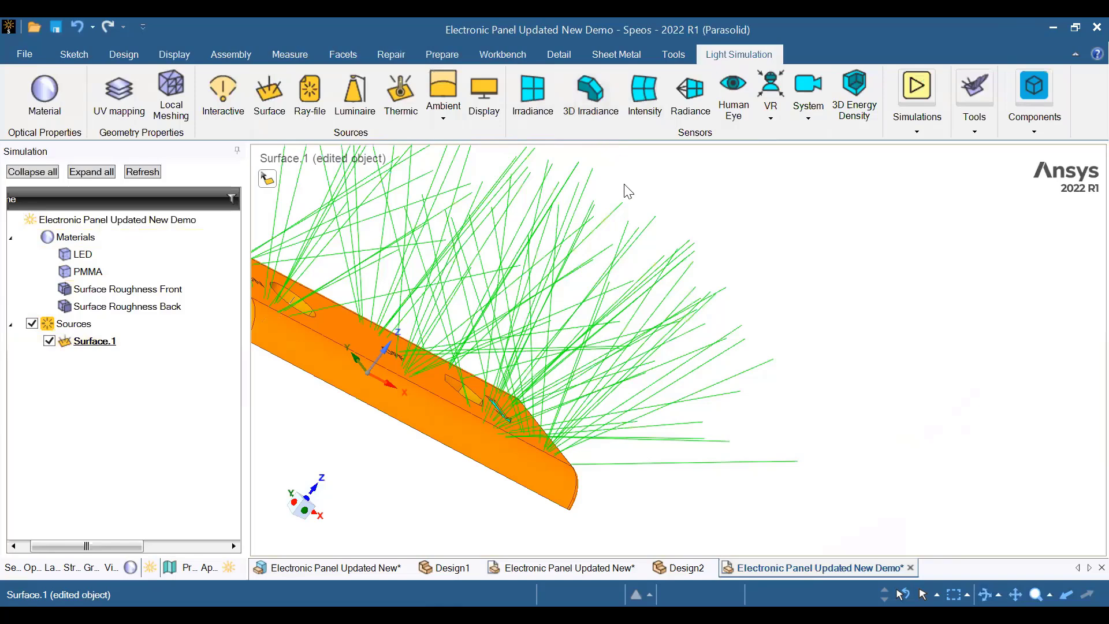
pyautogui.click(687, 105)
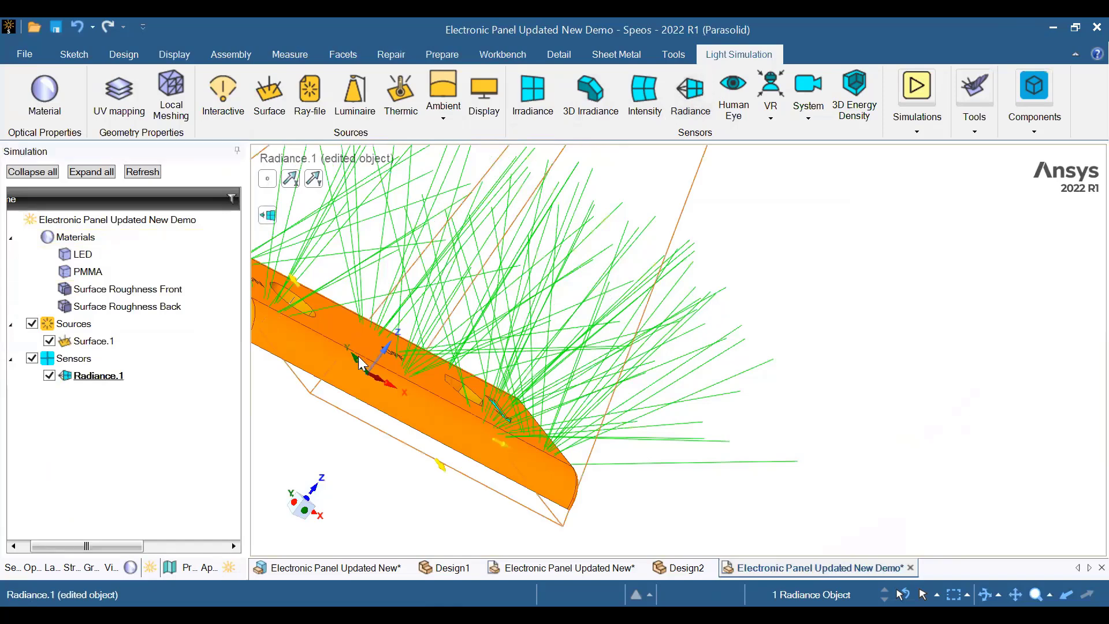
# Reduce the radiance sensor's vertical extents to fit within the panel's height, with the Y end at about 15 mm.
pyautogui.click(124, 53)
pyautogui.click(175, 118)
pyautogui.click(181, 118)
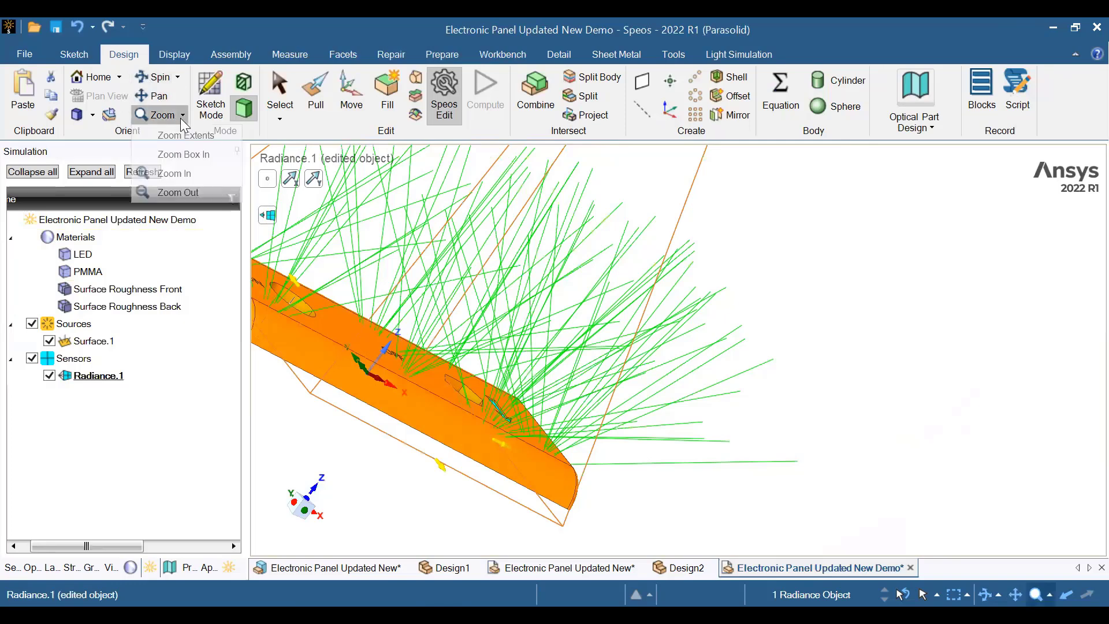
pyautogui.click(192, 139)
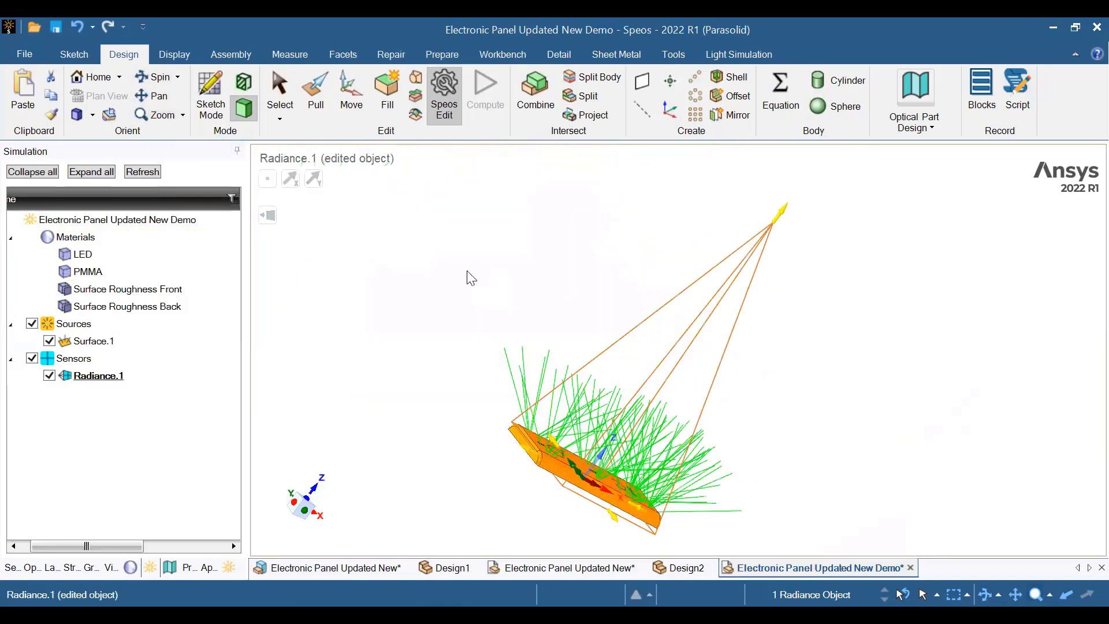
pyautogui.click(152, 77)
pyautogui.moveTo(564, 511); pyautogui.dragTo(457, 227)
pyautogui.moveTo(381, 257); pyautogui.dragTo(615, 330)
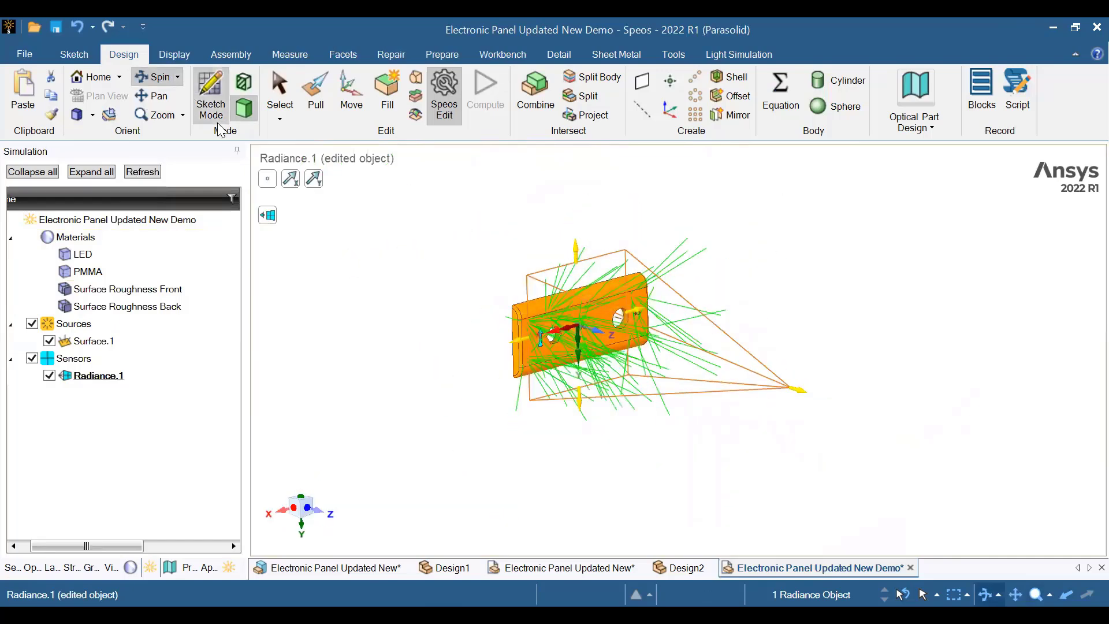
pyautogui.click(153, 76)
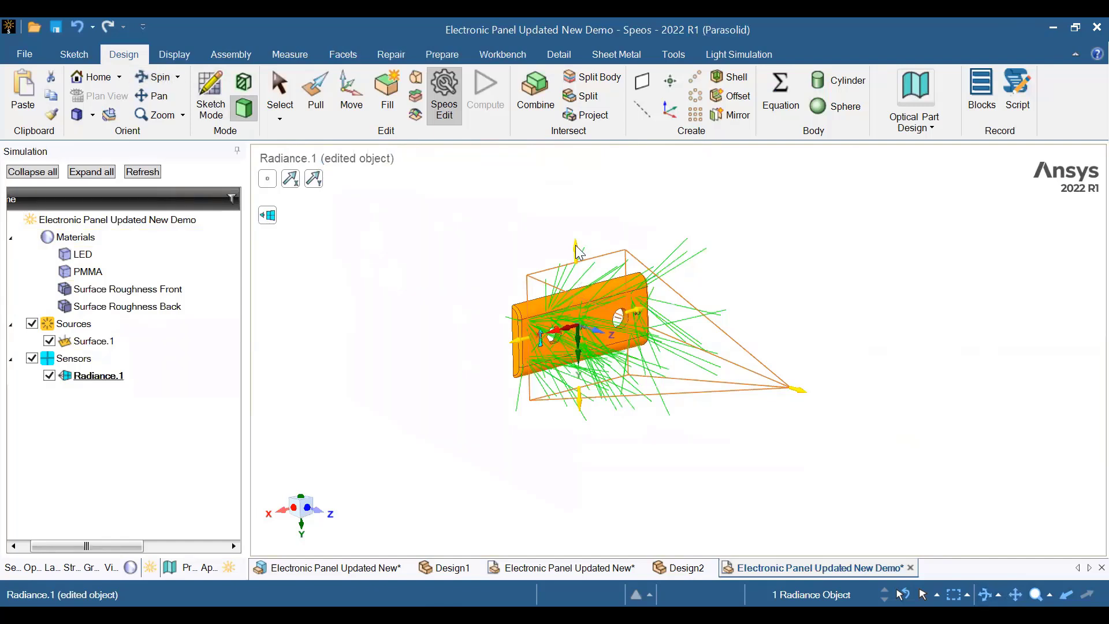
pyautogui.moveTo(577, 251); pyautogui.dragTo(592, 290)
pyautogui.moveTo(579, 398); pyautogui.dragTo(573, 358)
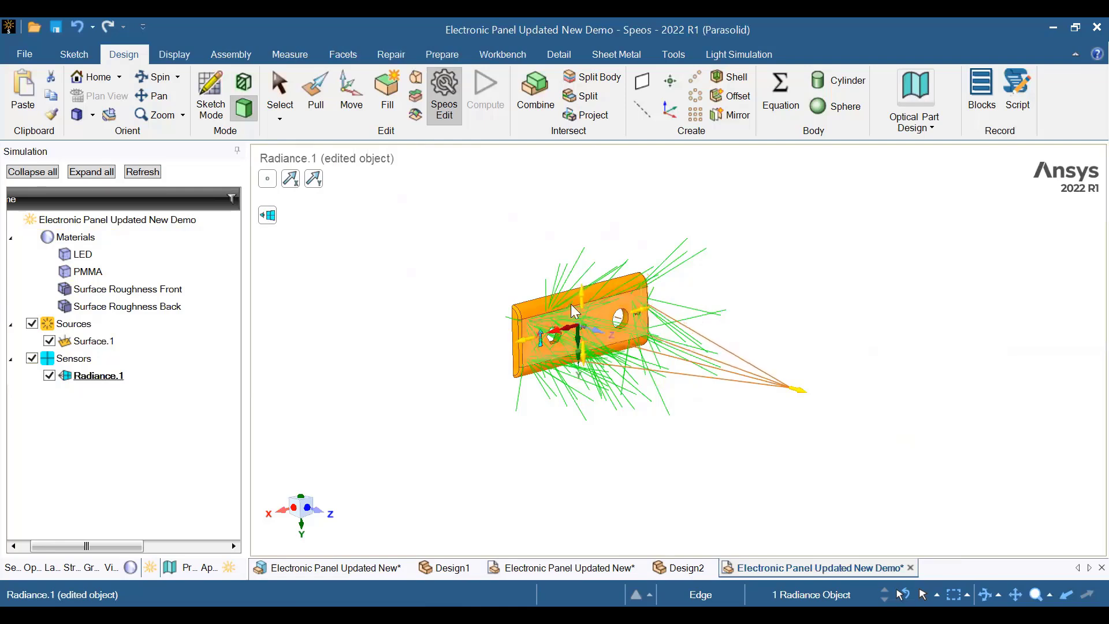
# Extend the radiance sensor past the ON label to an X start of about -65 mm, and pull its Y start in to about -9 mm.
pyautogui.click(182, 115)
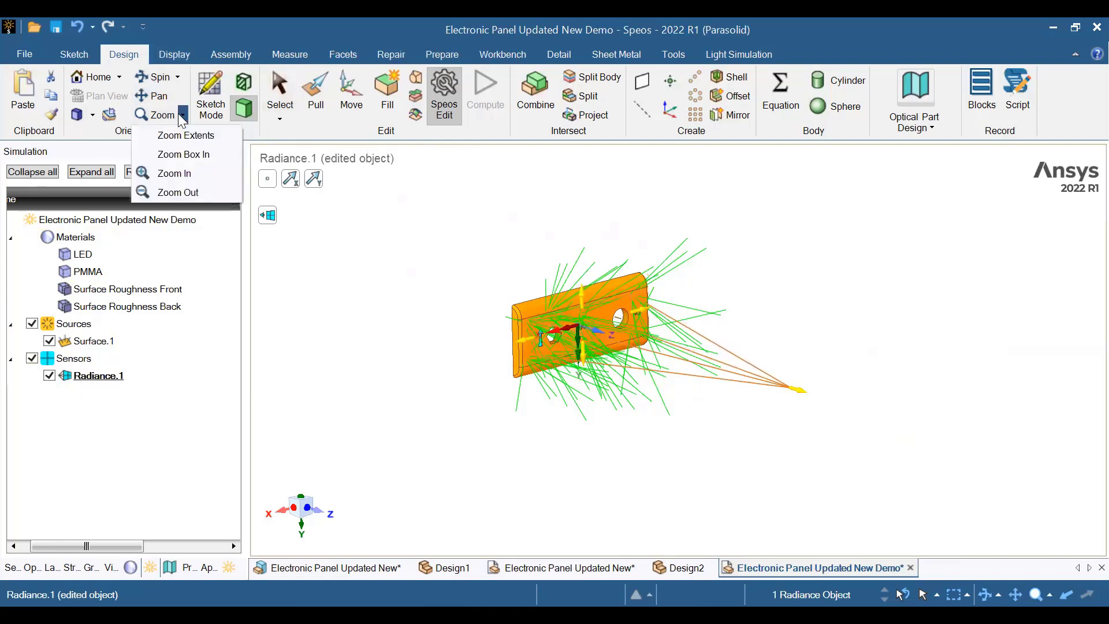
pyautogui.click(175, 173)
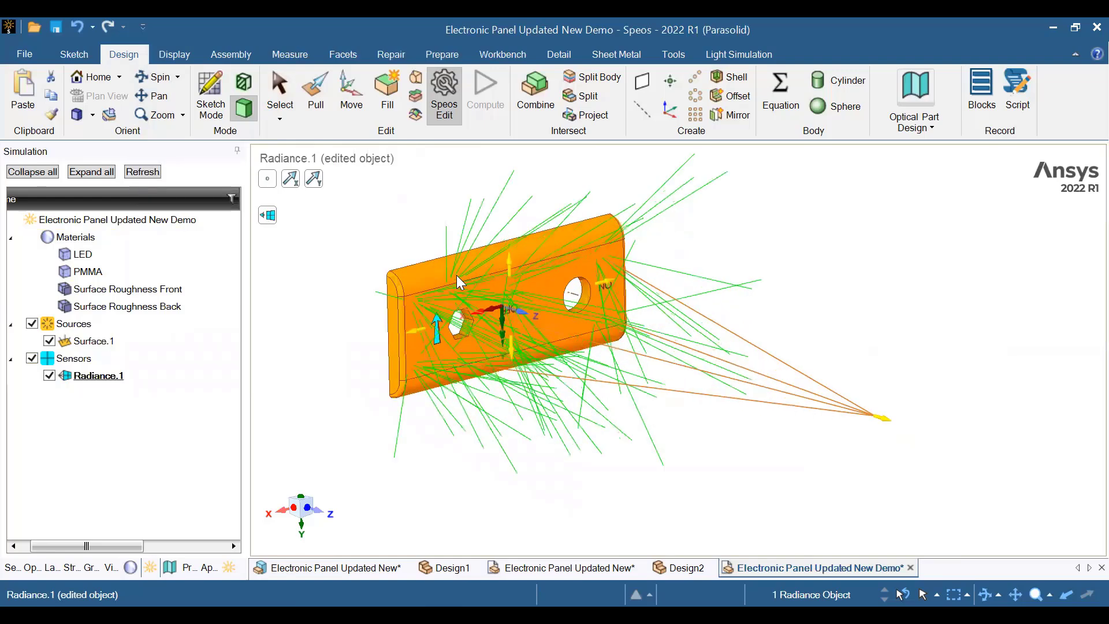
pyautogui.click(166, 114)
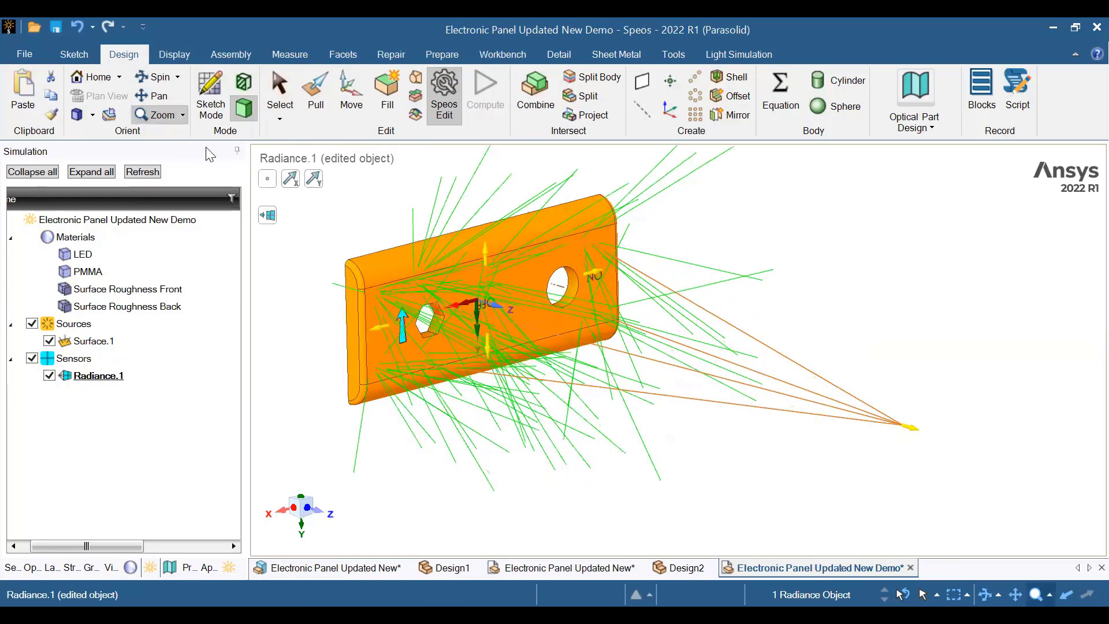
pyautogui.scroll(-4, 459, 296)
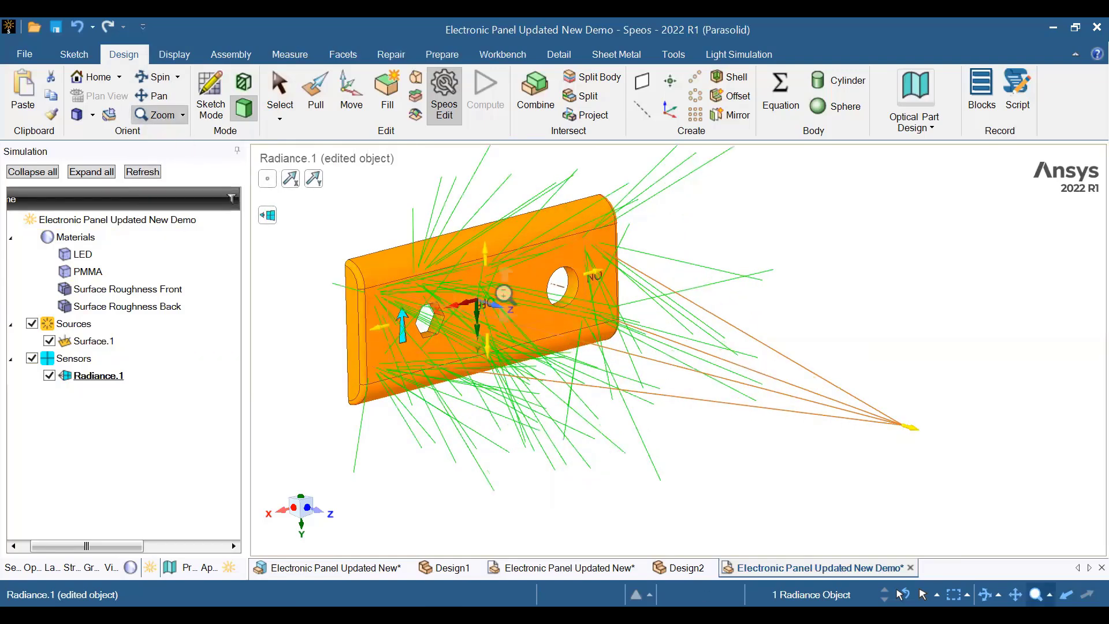
pyautogui.scroll(3, 460, 295)
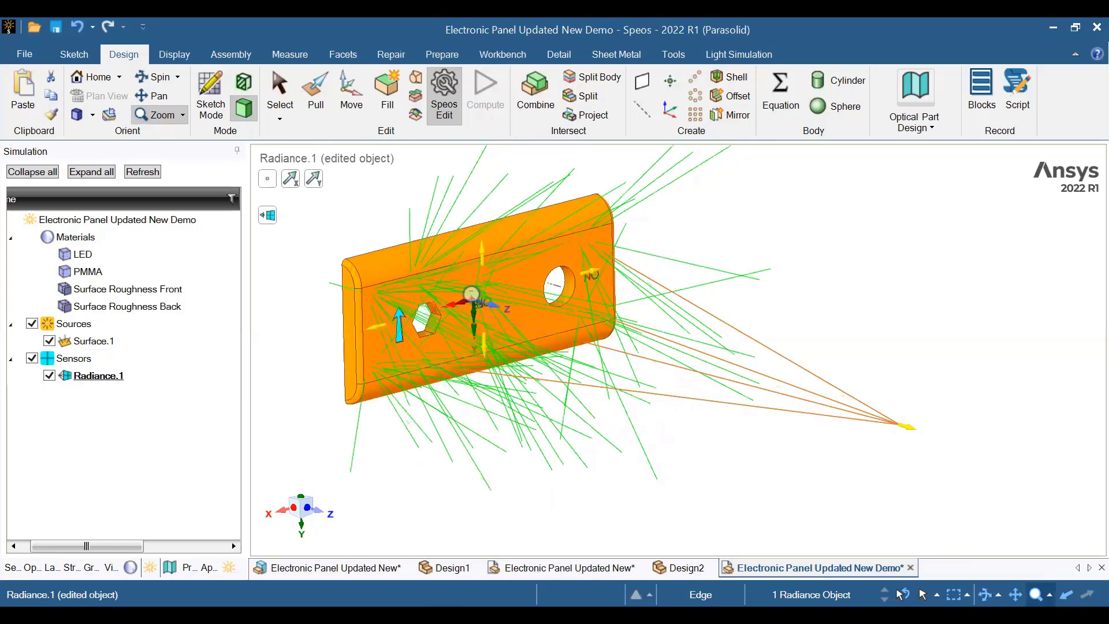
pyautogui.scroll(3, 469, 295)
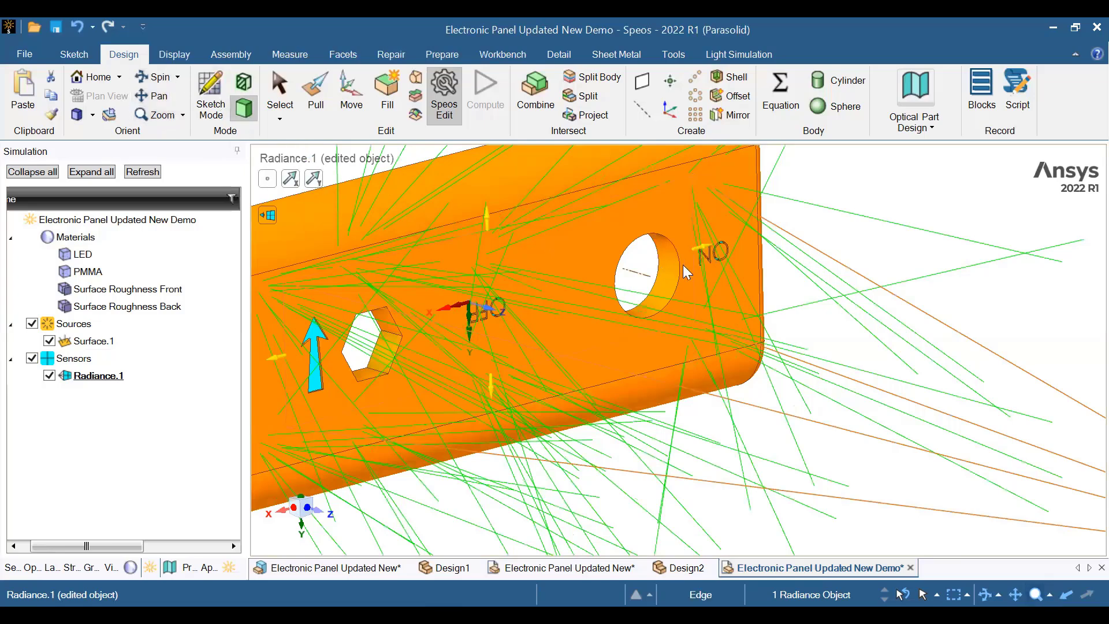
pyautogui.moveTo(710, 245); pyautogui.dragTo(746, 243)
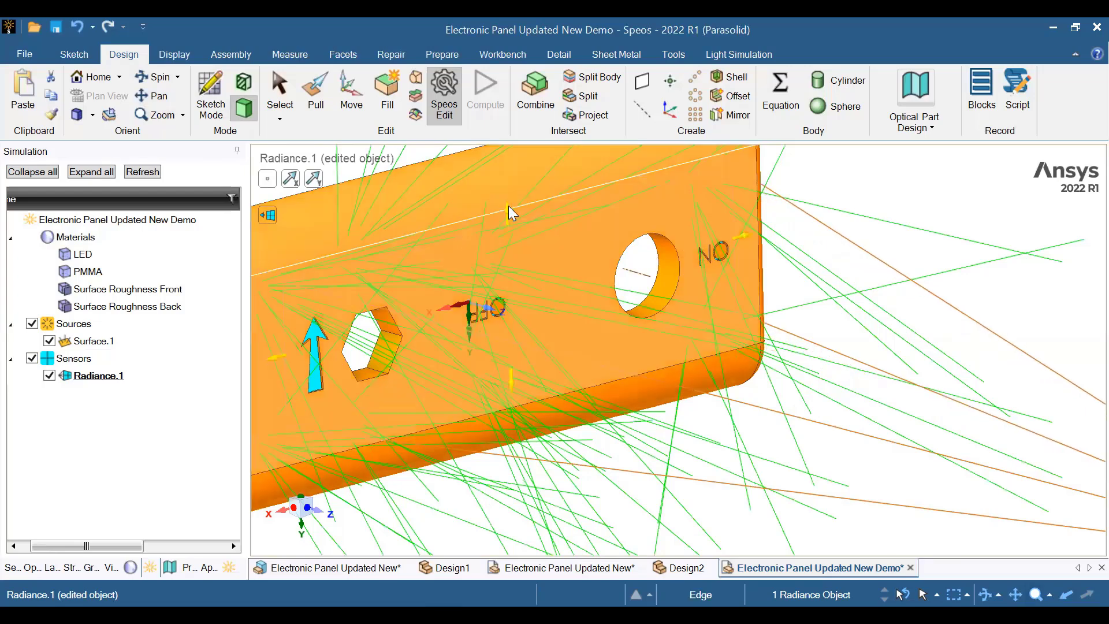
pyautogui.moveTo(508, 209); pyautogui.dragTo(513, 225)
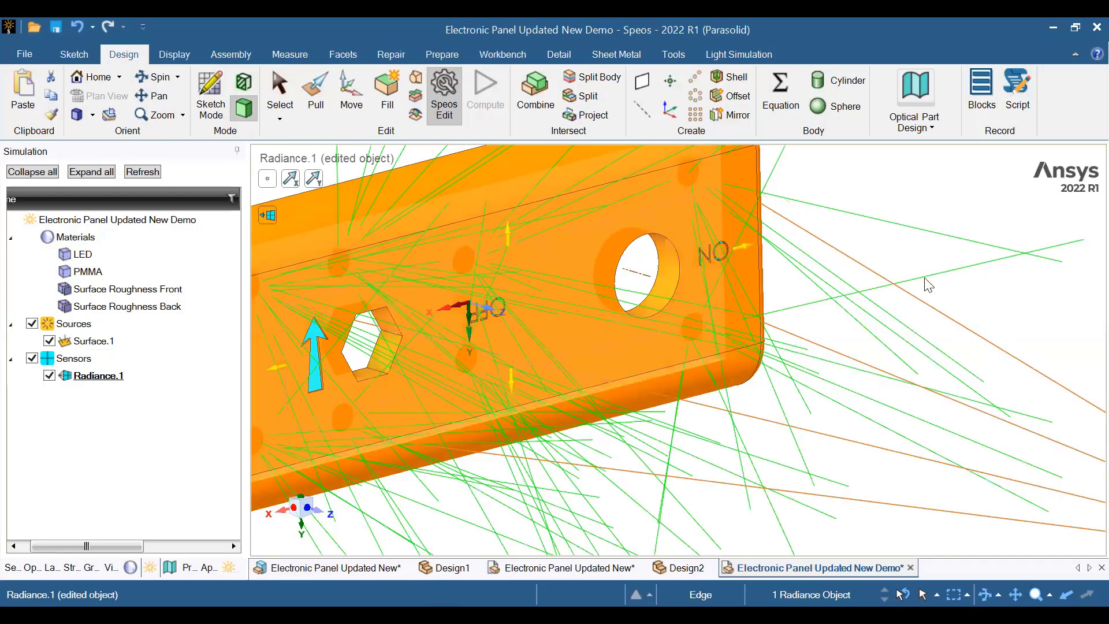
# Move the radiance sensor along Z from the origin to just in front of the panel, working in a side view.
pyautogui.click(93, 114)
pyautogui.click(105, 234)
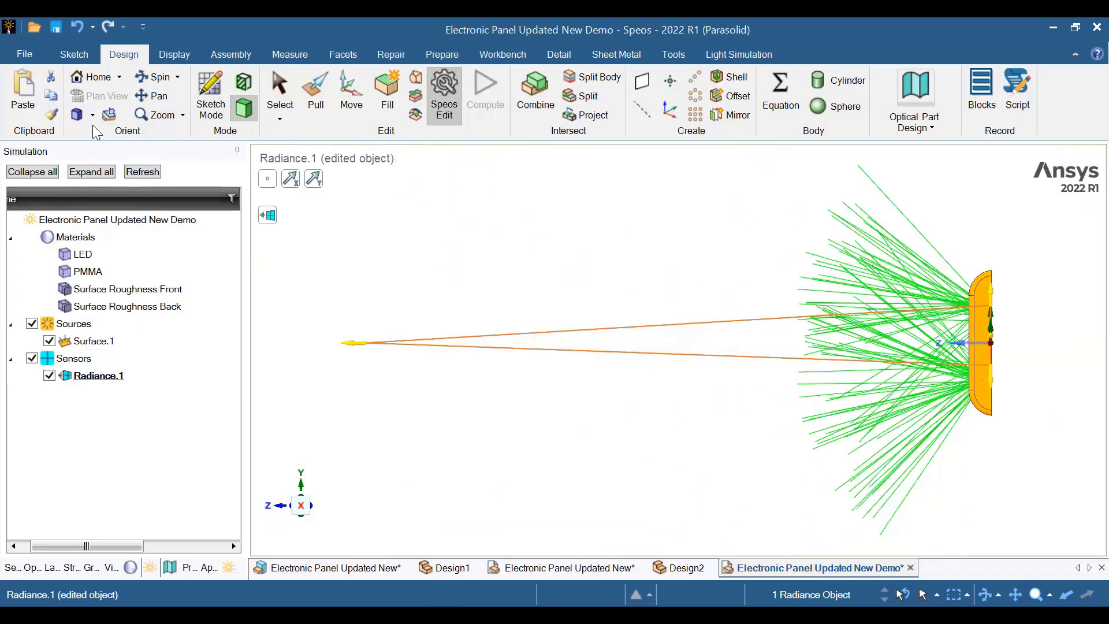
pyautogui.click(89, 114)
pyautogui.click(93, 115)
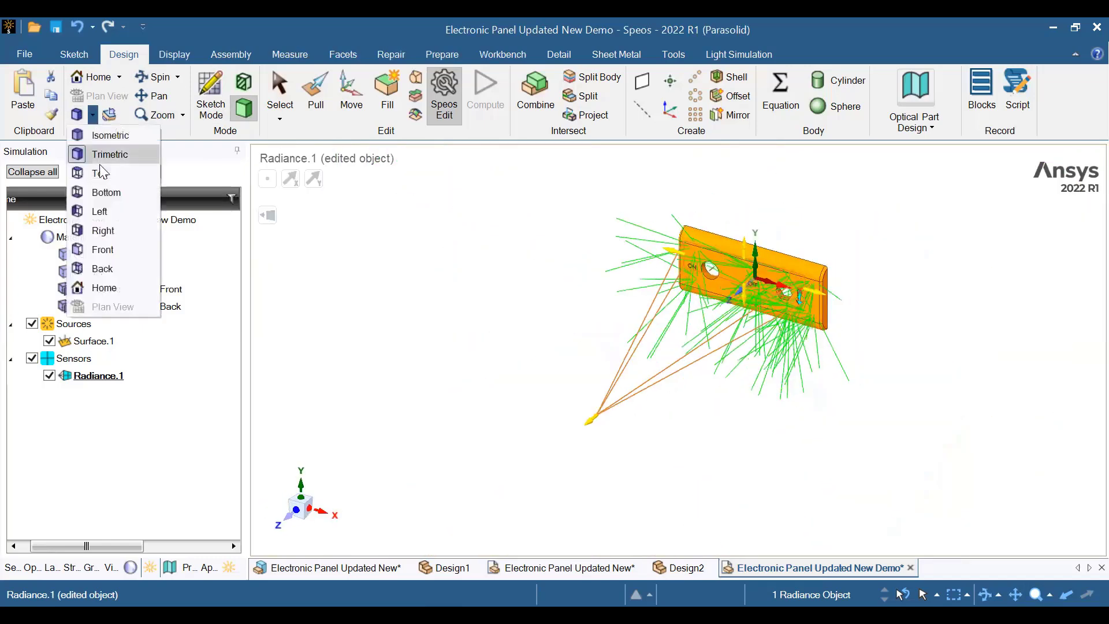
pyautogui.click(104, 210)
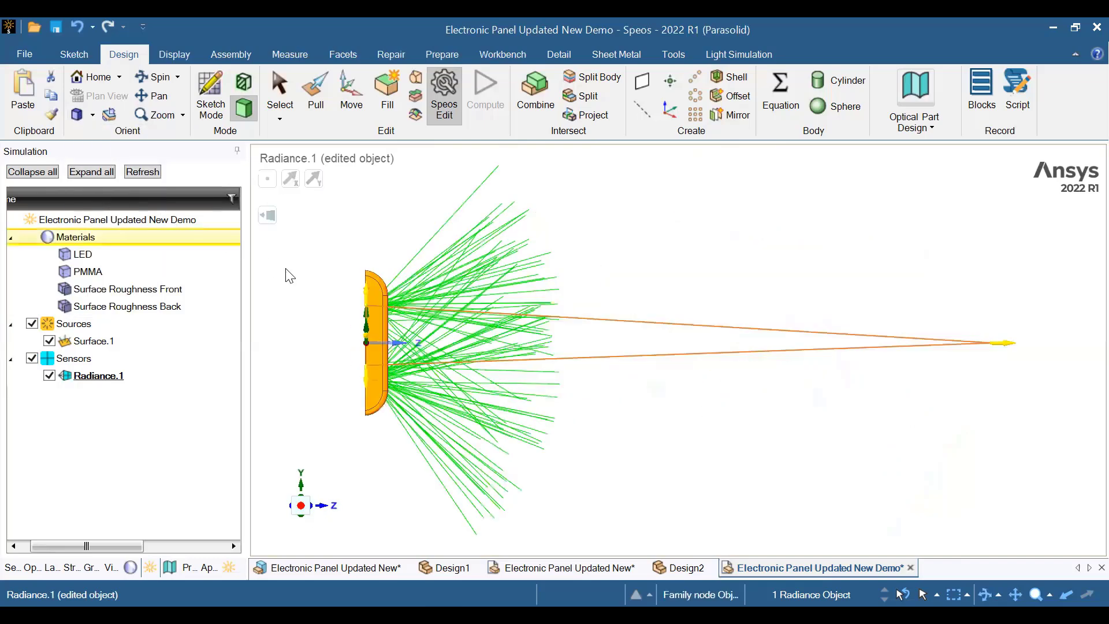
pyautogui.click(112, 381)
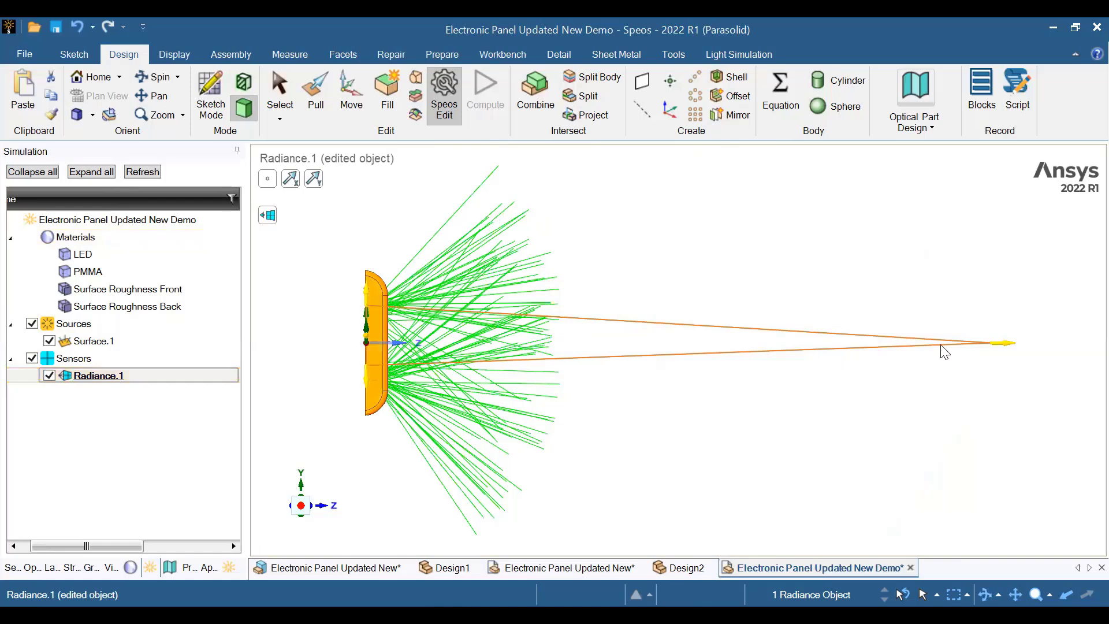
pyautogui.click(106, 382)
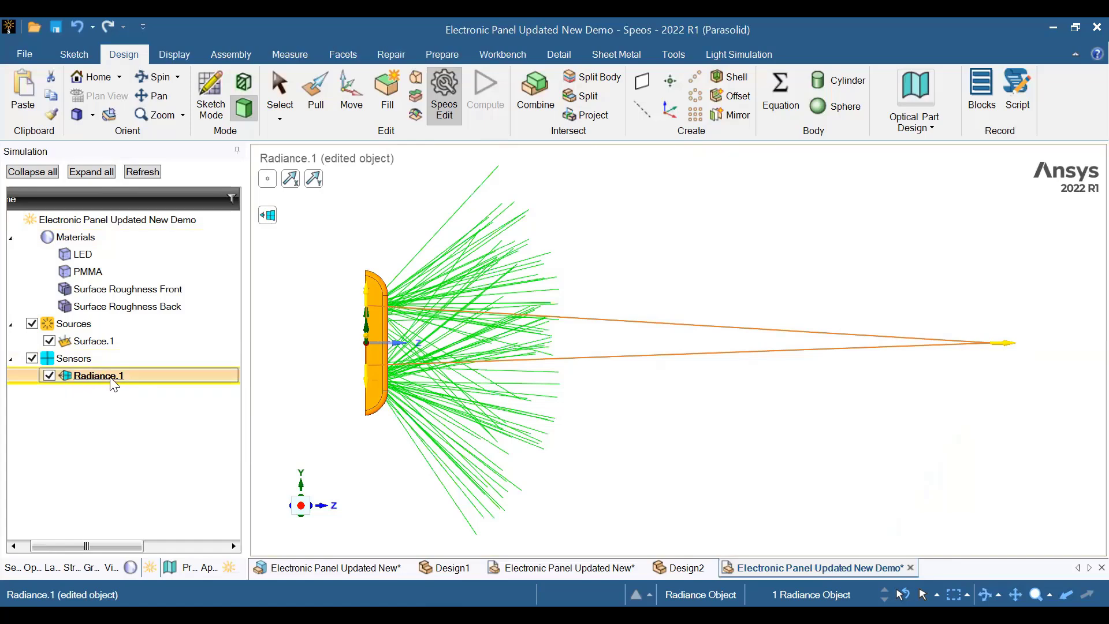
pyautogui.click(353, 90)
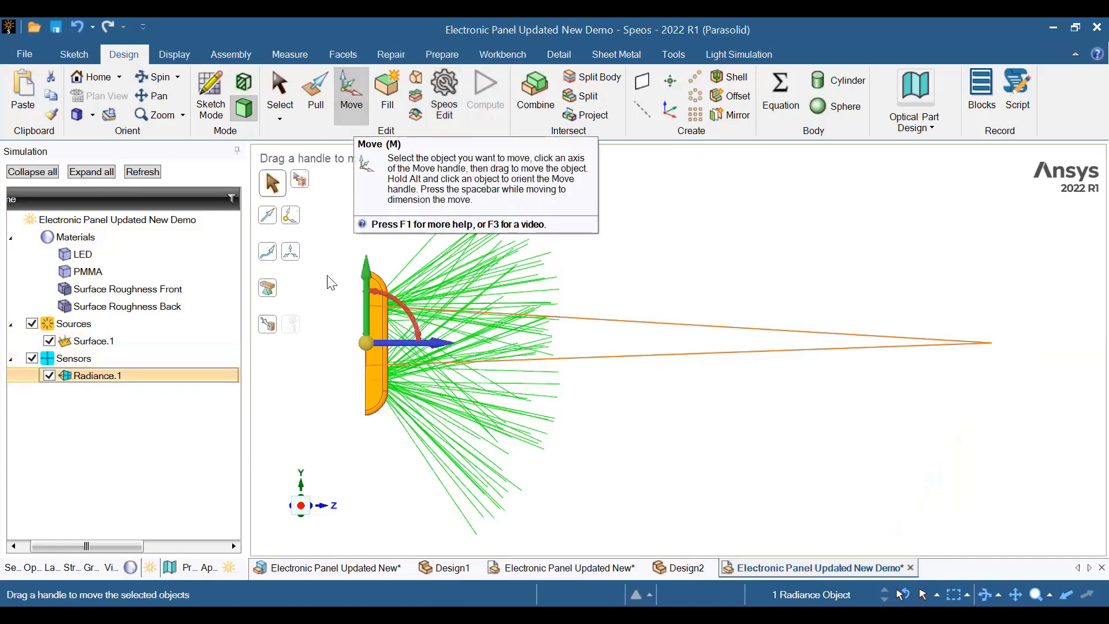
pyautogui.moveTo(448, 347)
pyautogui.mouseDown()
pyautogui.moveTo(488, 348)
pyautogui.moveTo(462, 344)
pyautogui.mouseUp()
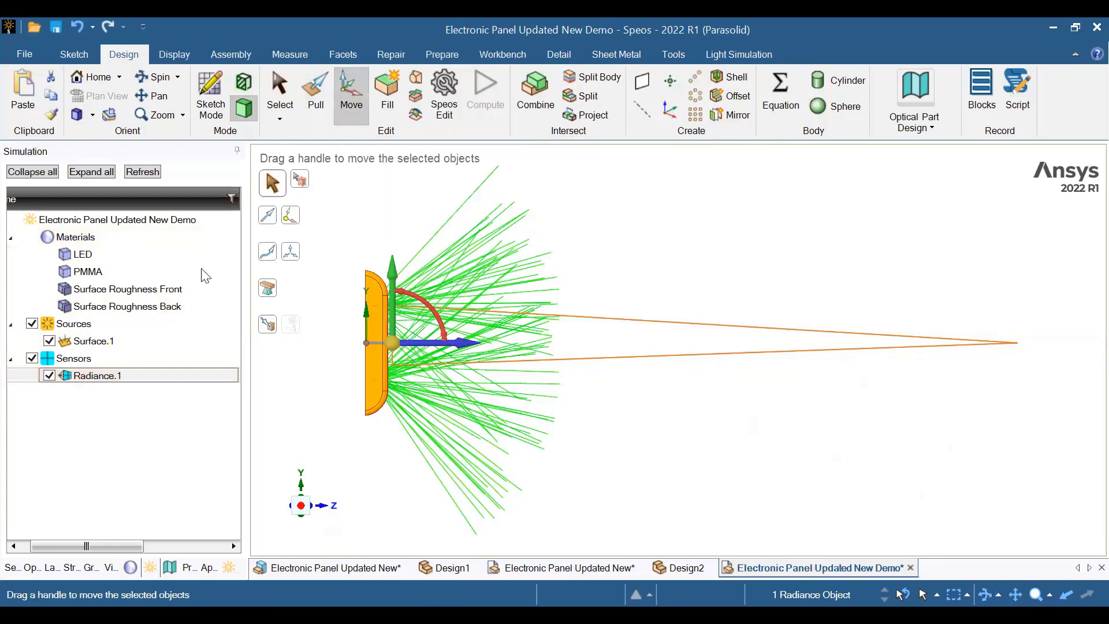
# Set the radiance sensor's sampling to 1800 in both the X and Y dimensions.
pyautogui.click(107, 342)
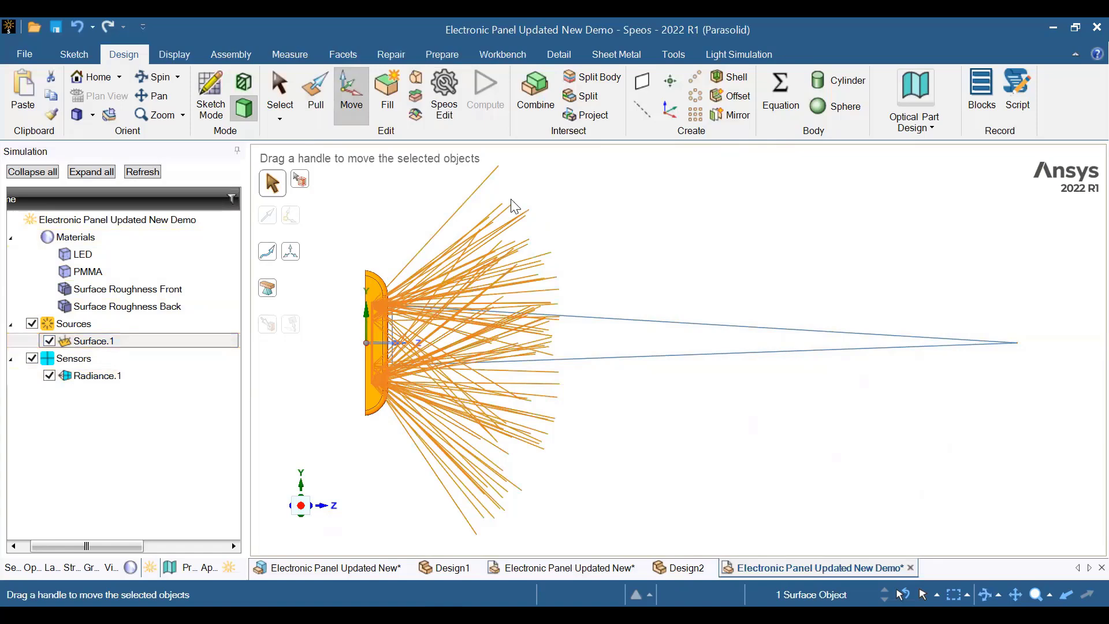
pyautogui.click(101, 376)
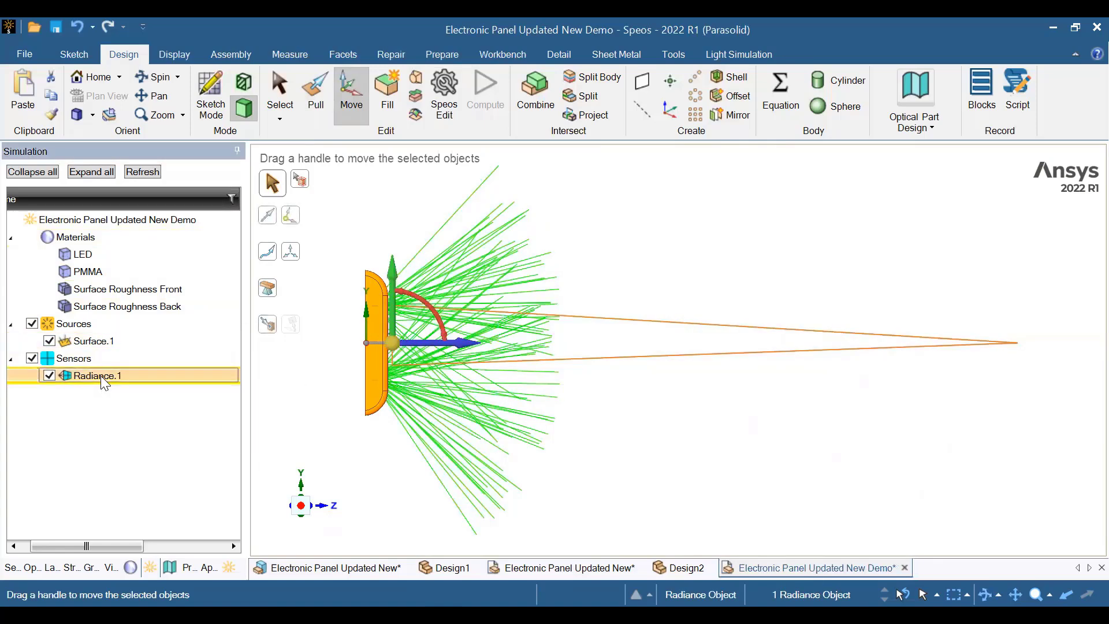
pyautogui.doubleClick(100, 376)
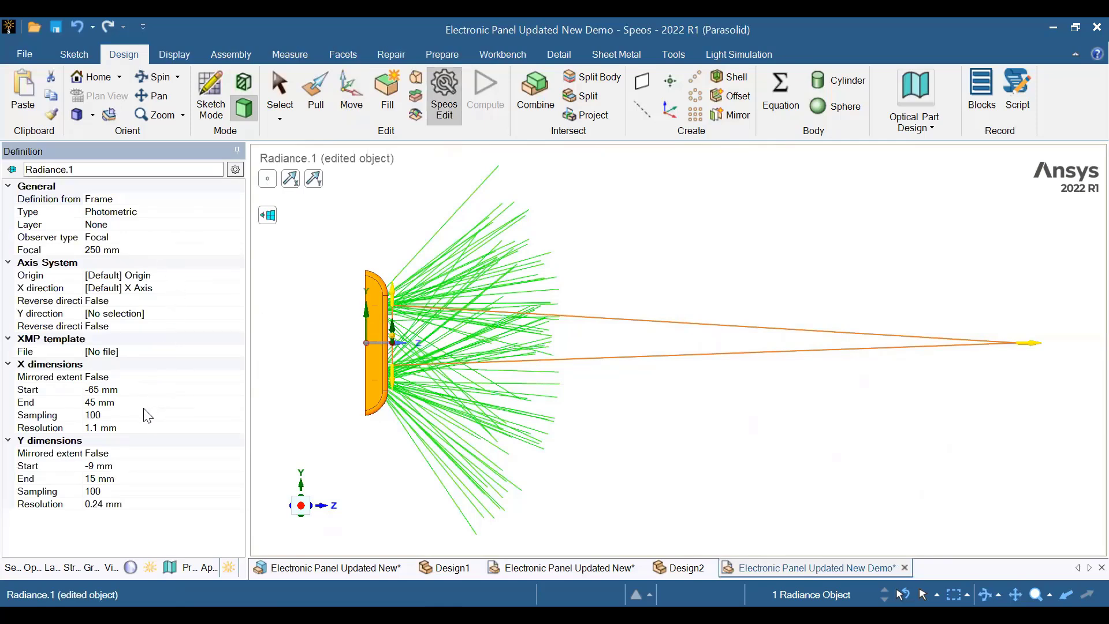
pyautogui.click(100, 416)
pyautogui.moveTo(112, 415); pyautogui.dragTo(78, 409)
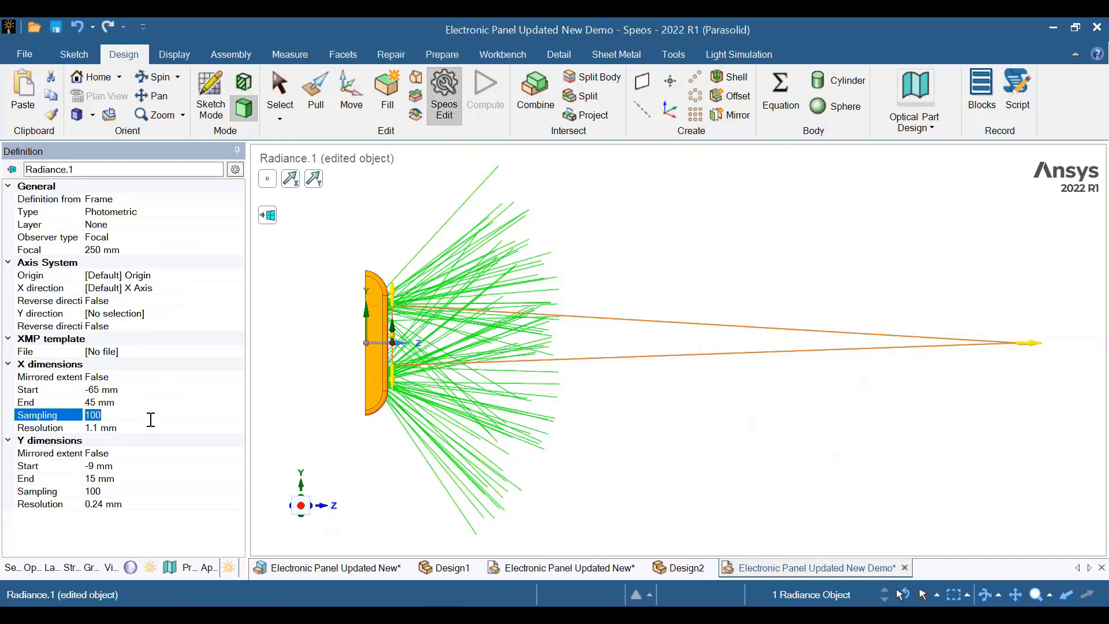
pyautogui.write('1')
pyautogui.click(112, 490)
pyautogui.doubleClick(98, 493)
pyautogui.click(98, 493)
pyautogui.doubleClick(102, 493)
pyautogui.write('1')
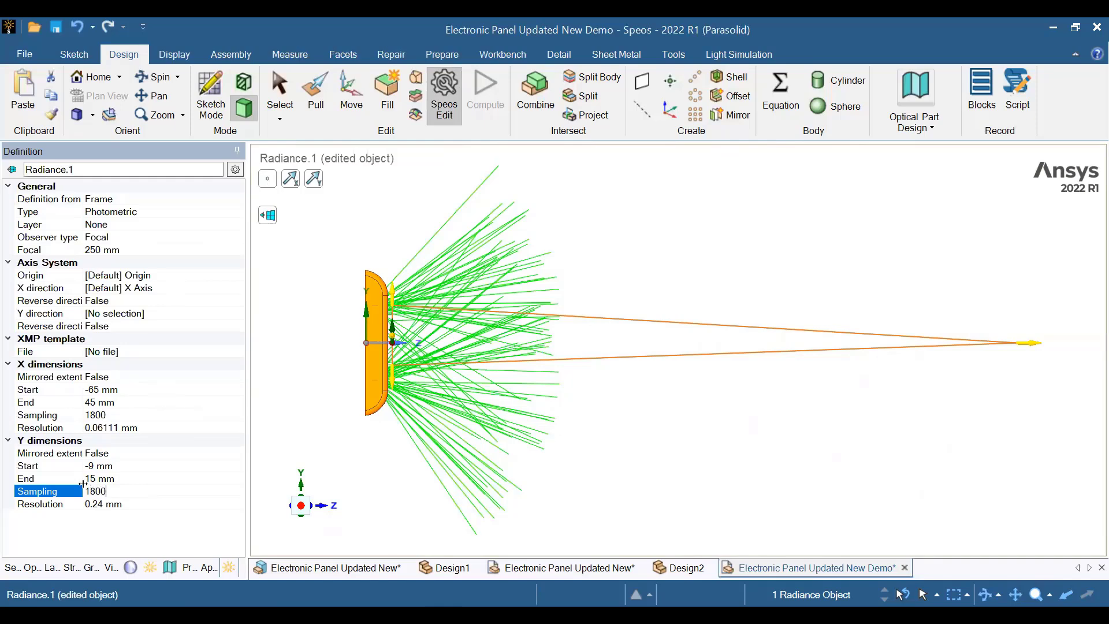
pyautogui.write('800')
pyautogui.press('Return')
# Review the surface source's flux, intensity and spectrum settings, and return to the simulation tree.
pyautogui.click(150, 567)
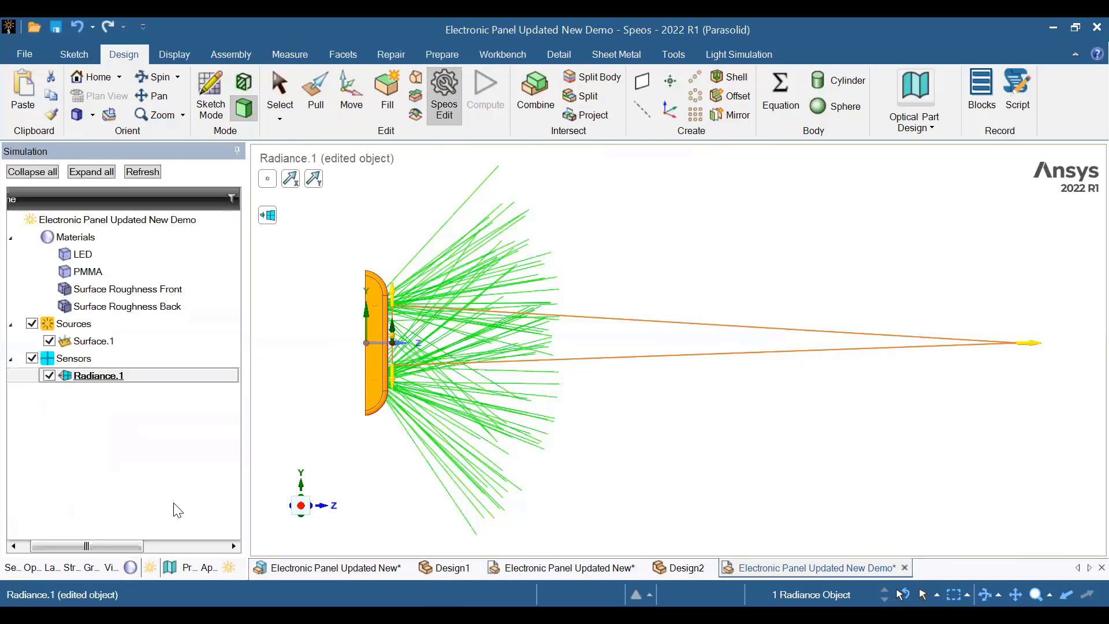
pyautogui.click(98, 342)
pyautogui.doubleClick(95, 340)
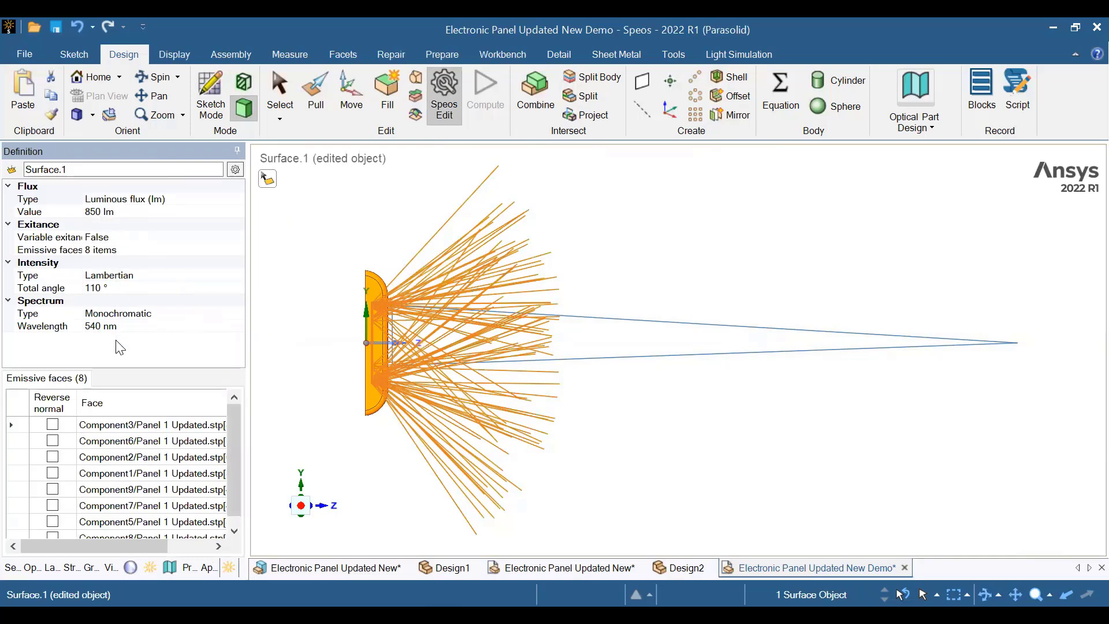
pyautogui.click(151, 567)
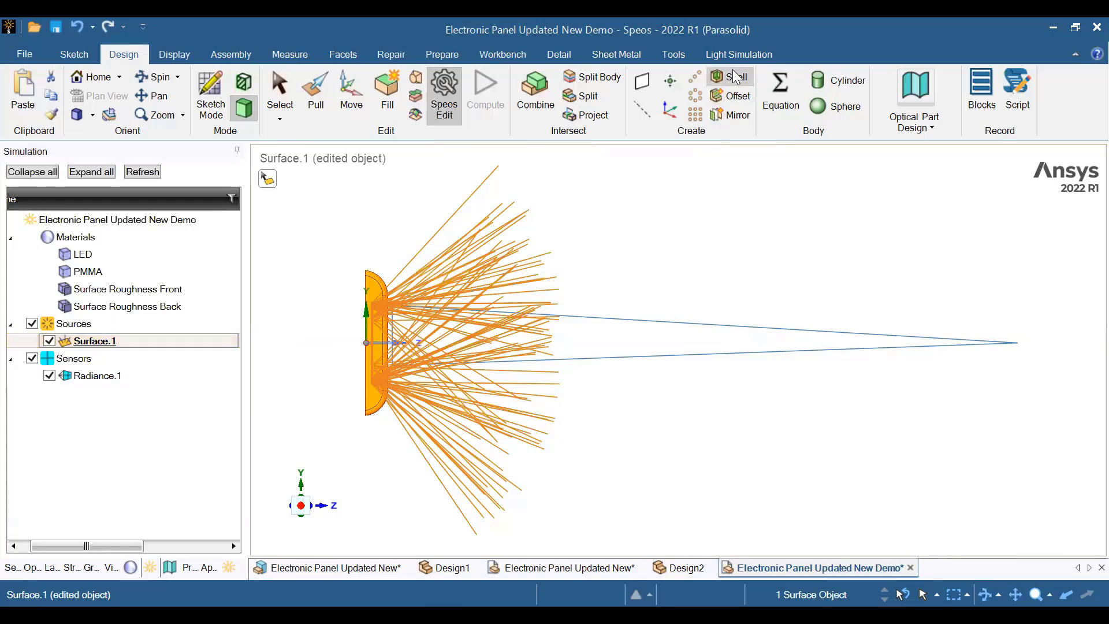
# Create a direct simulation and add the panel body as its geometry.
pyautogui.click(760, 53)
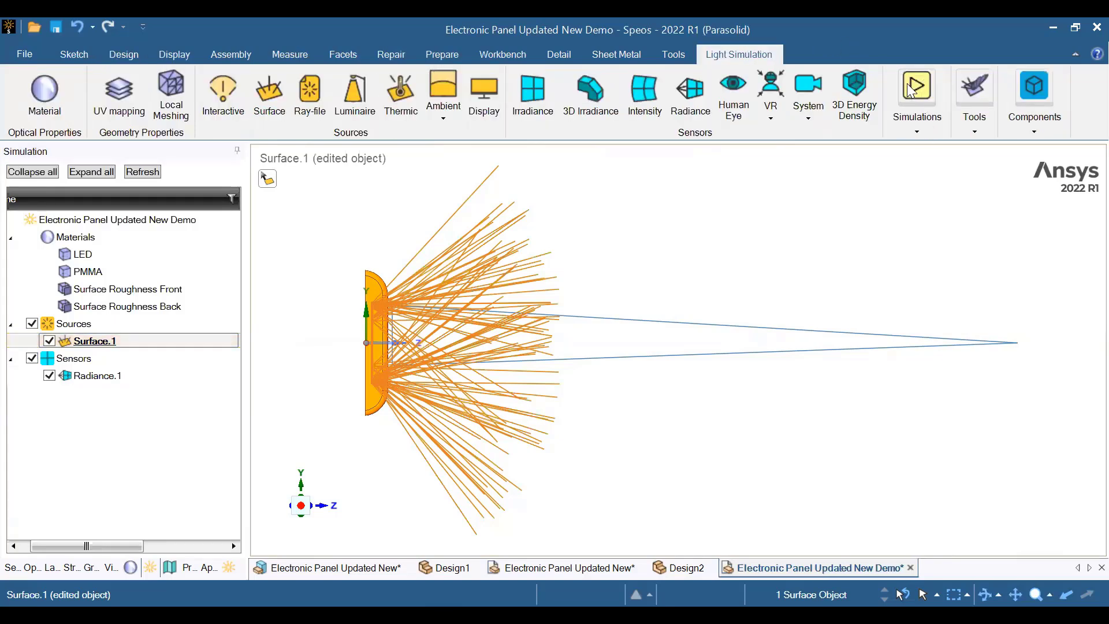
pyautogui.click(918, 124)
pyautogui.click(909, 170)
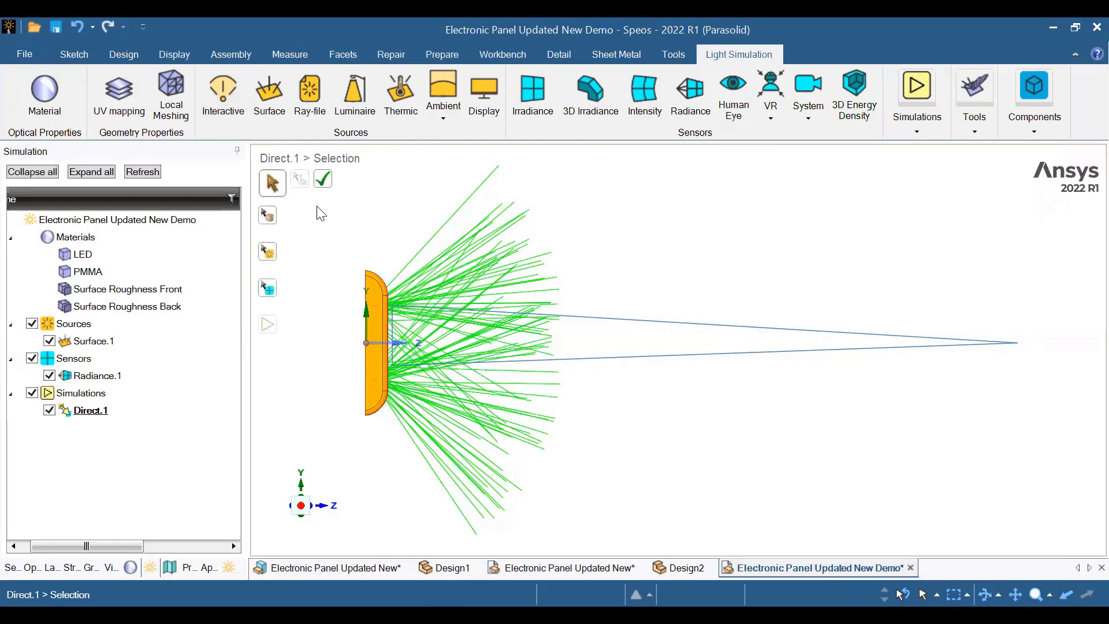
pyautogui.click(270, 217)
pyautogui.click(379, 296)
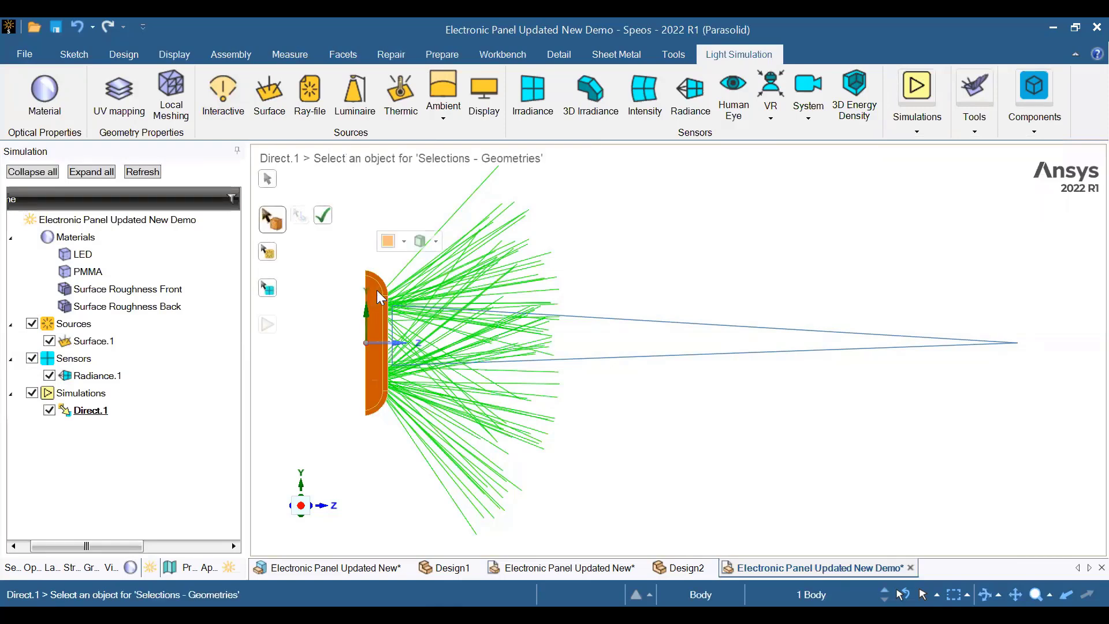
pyautogui.click(325, 218)
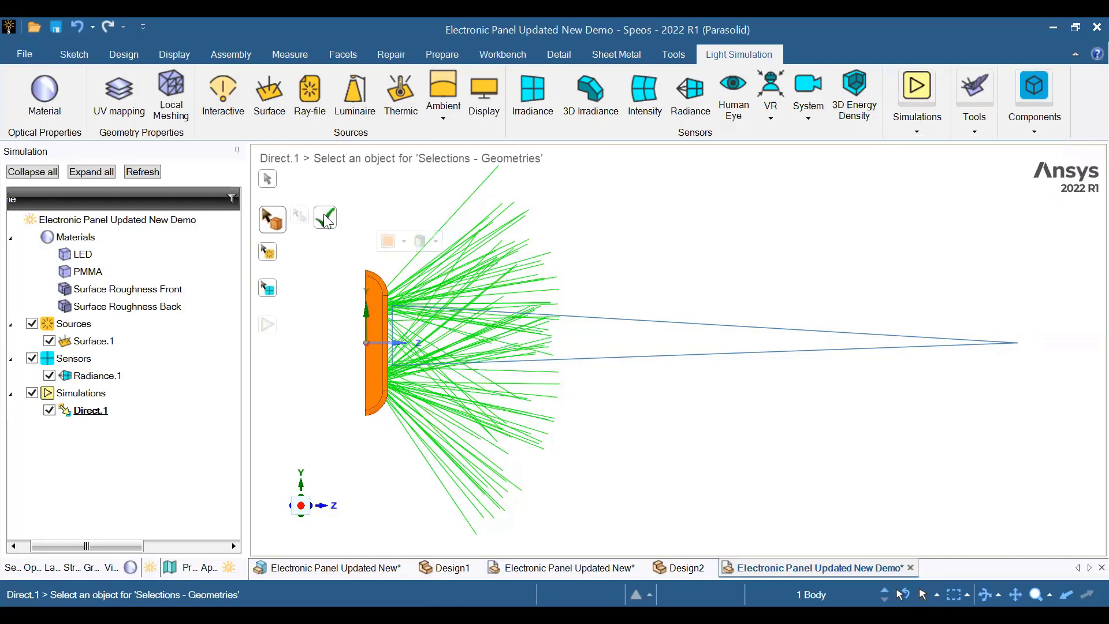
pyautogui.click(325, 218)
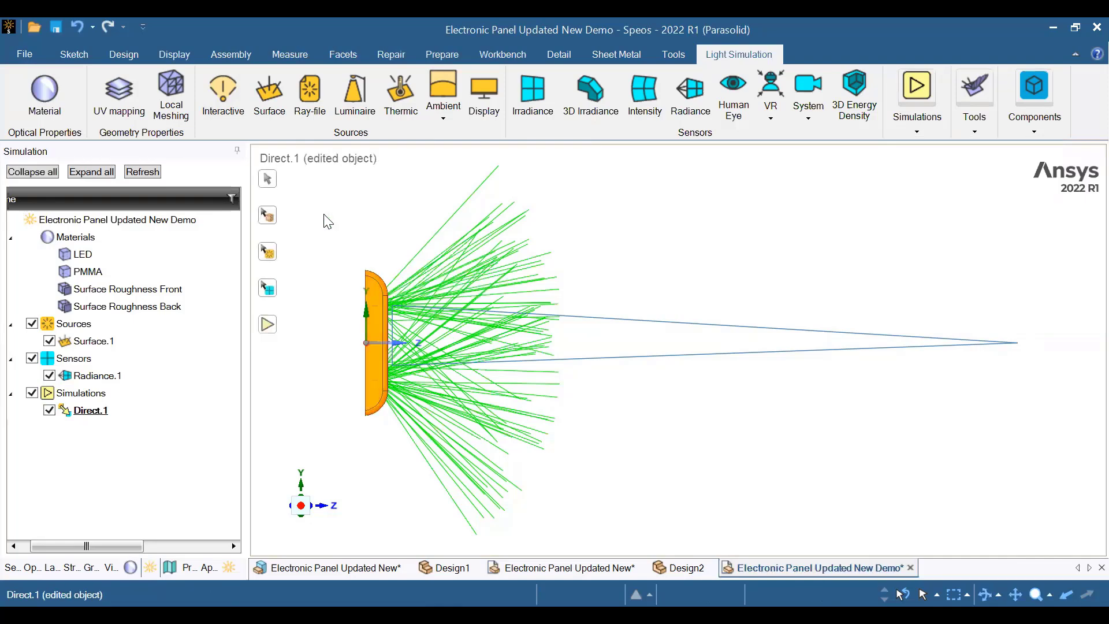
# Assign the Surface.1 source and the Radiance.1 sensor to the direct simulation.
pyautogui.click(270, 254)
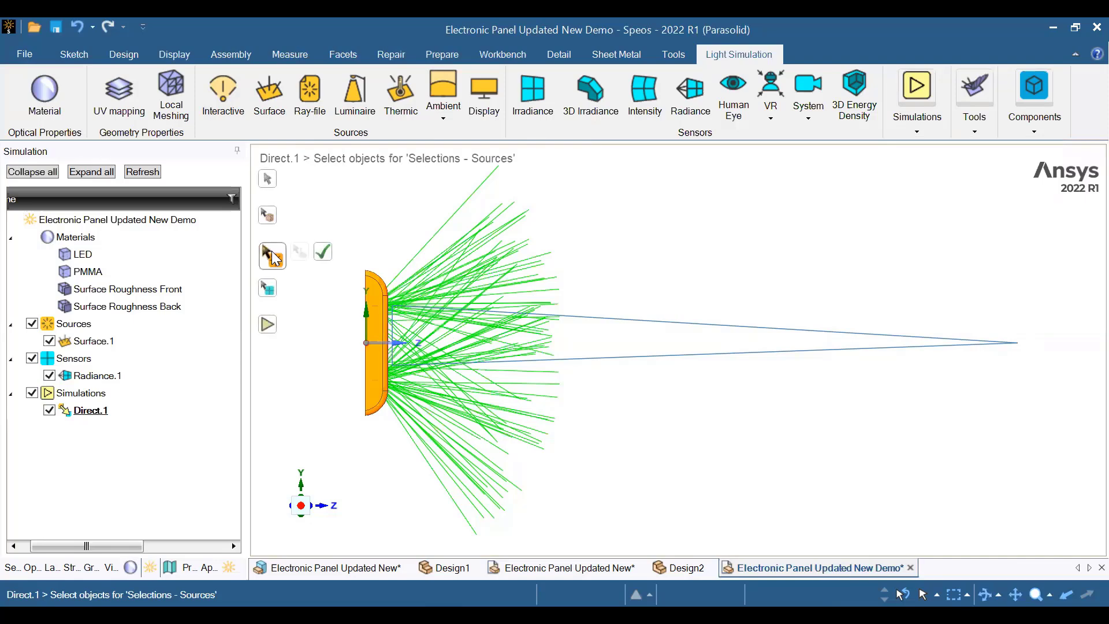
pyautogui.click(97, 342)
pyautogui.click(327, 255)
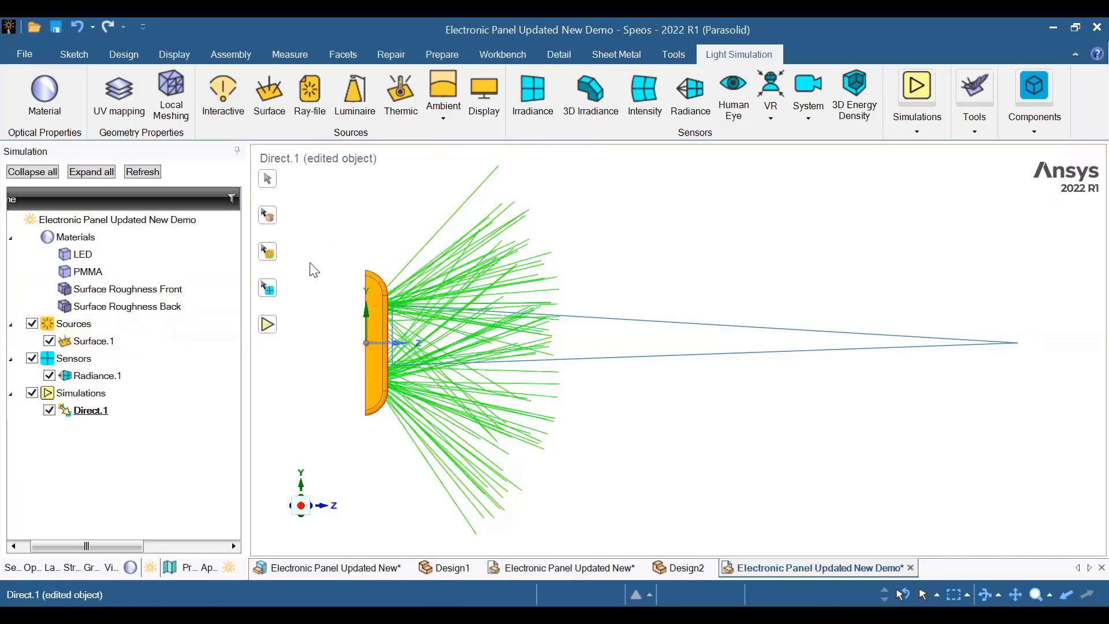
pyautogui.click(268, 288)
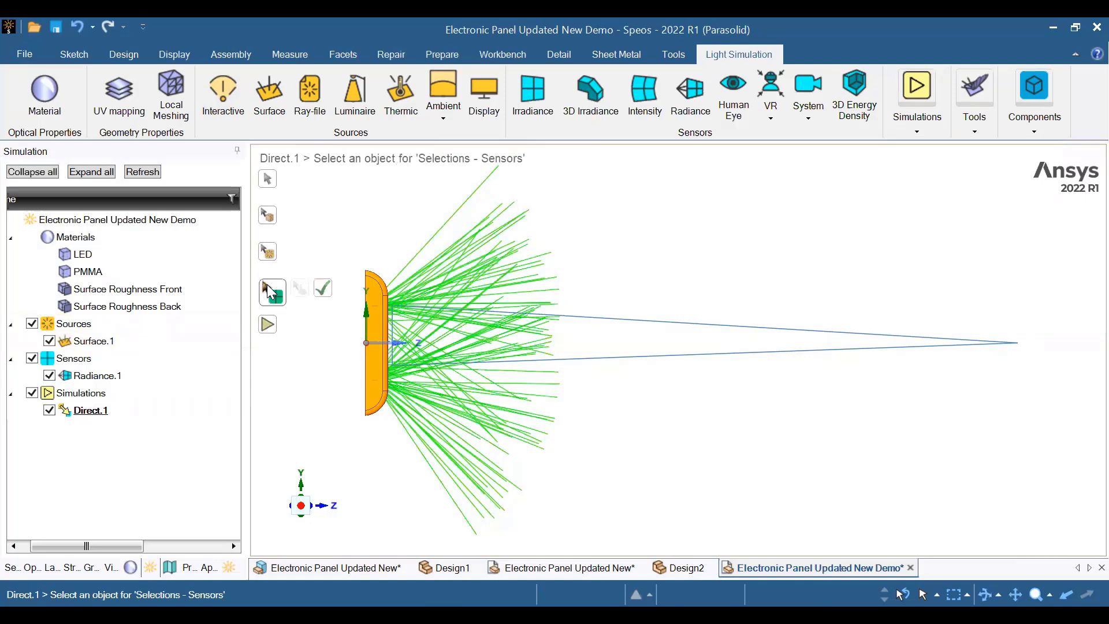
pyautogui.click(92, 377)
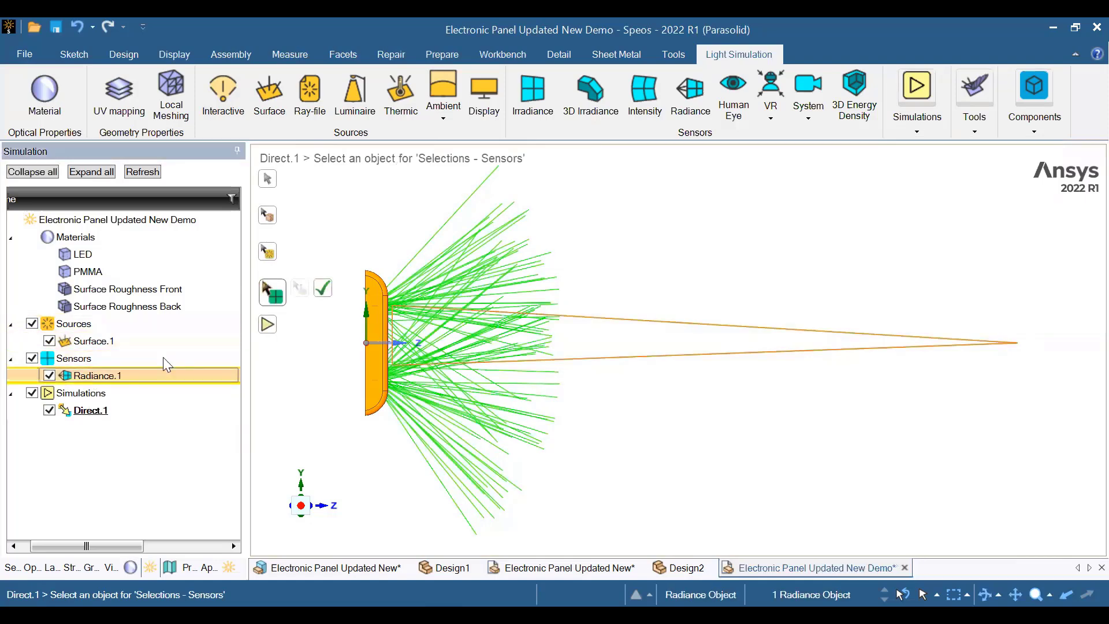
pyautogui.click(327, 293)
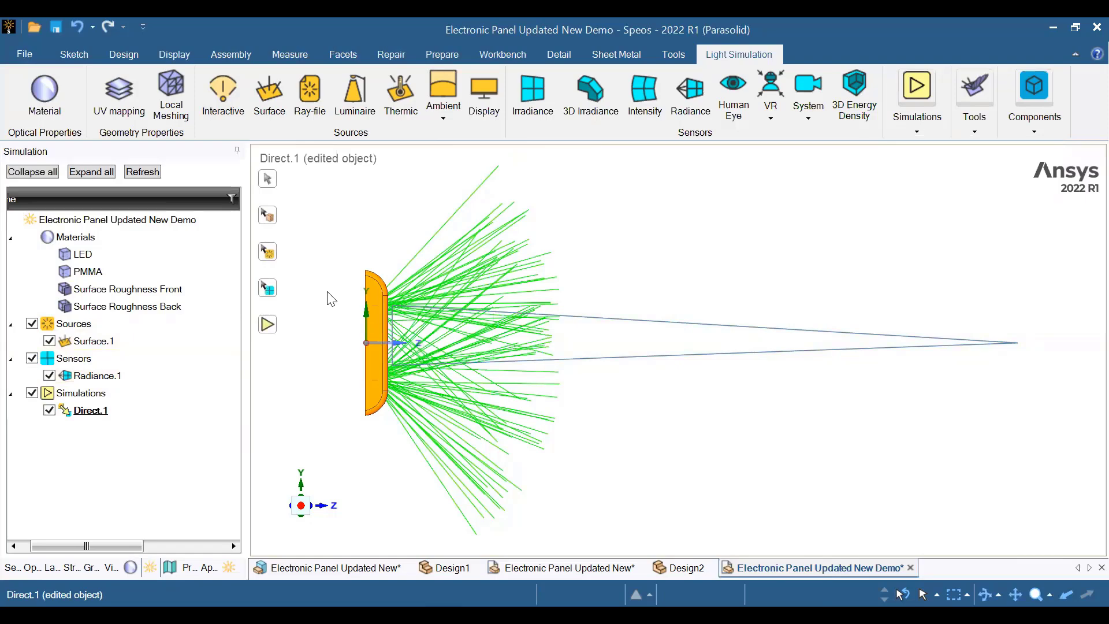
# Compute the direct simulation and open its Direct.1.Radiance.1.xmp result in a maximized window.
pyautogui.click(270, 326)
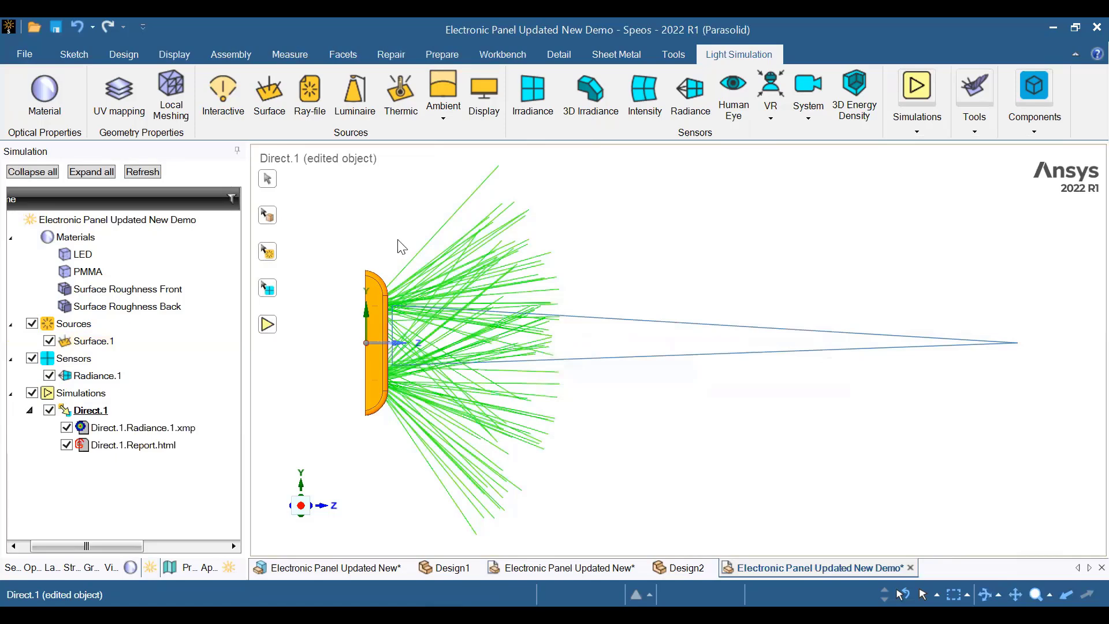
pyautogui.rightClick(150, 433)
pyautogui.click(206, 443)
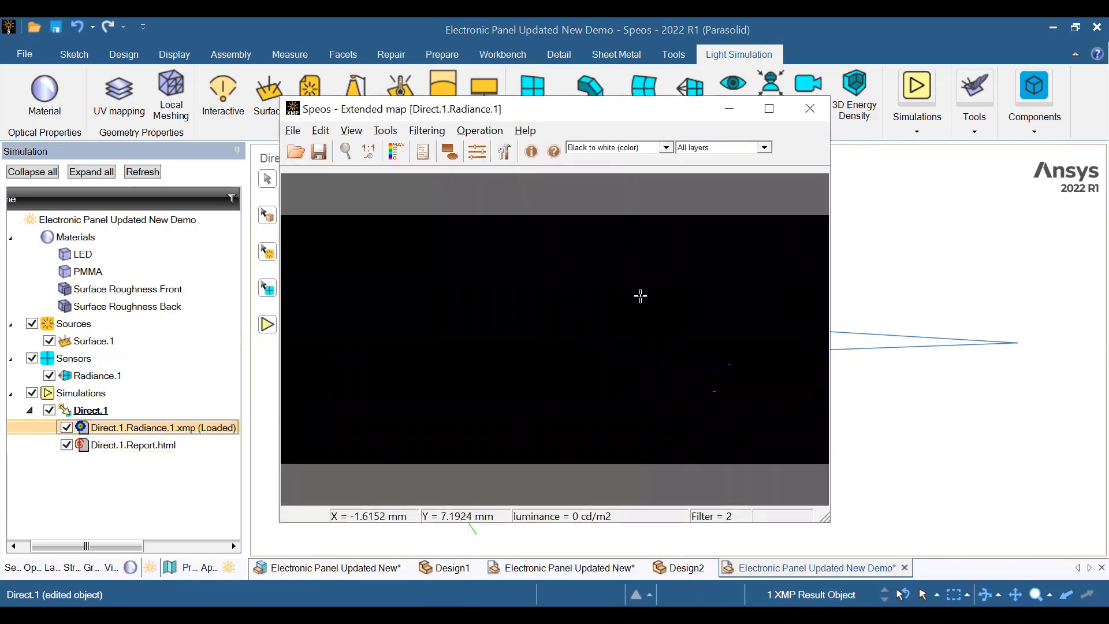
pyautogui.press('XF86MonBrightnessUp')
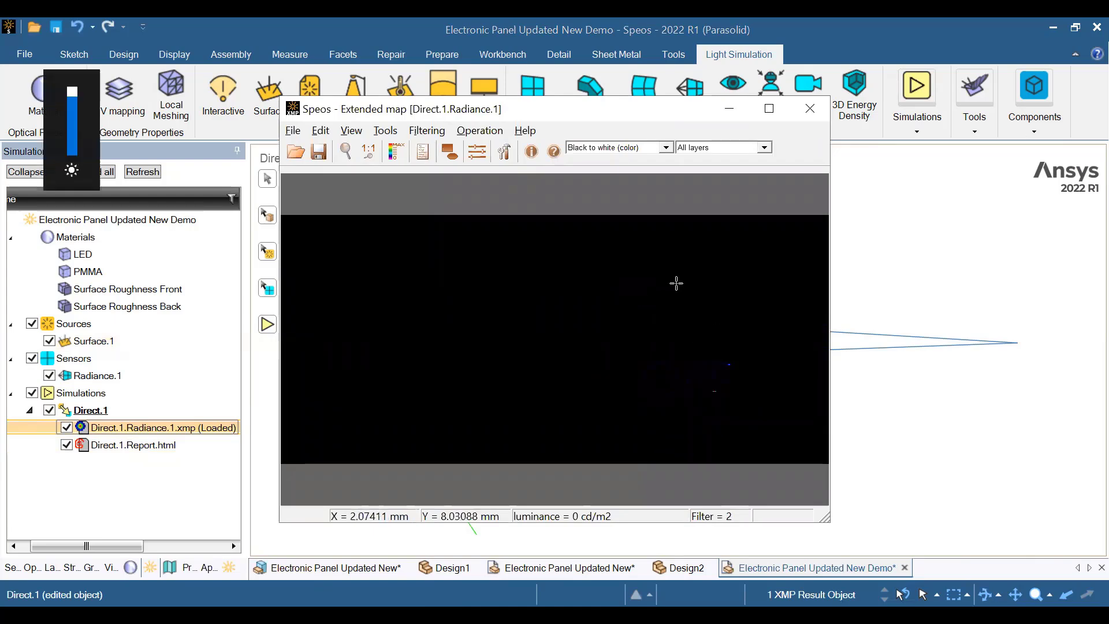
pyautogui.click(772, 109)
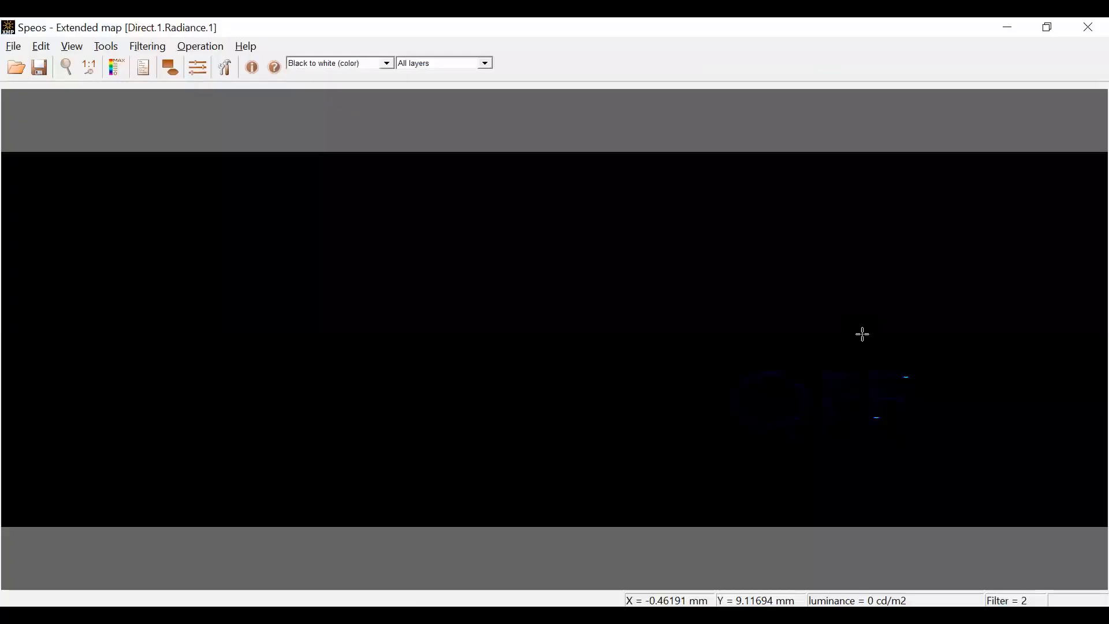
# Examine the luminance map around the ON and OFF labels at different zoom levels, and close the result.
pyautogui.scroll(-1, 819, 401)
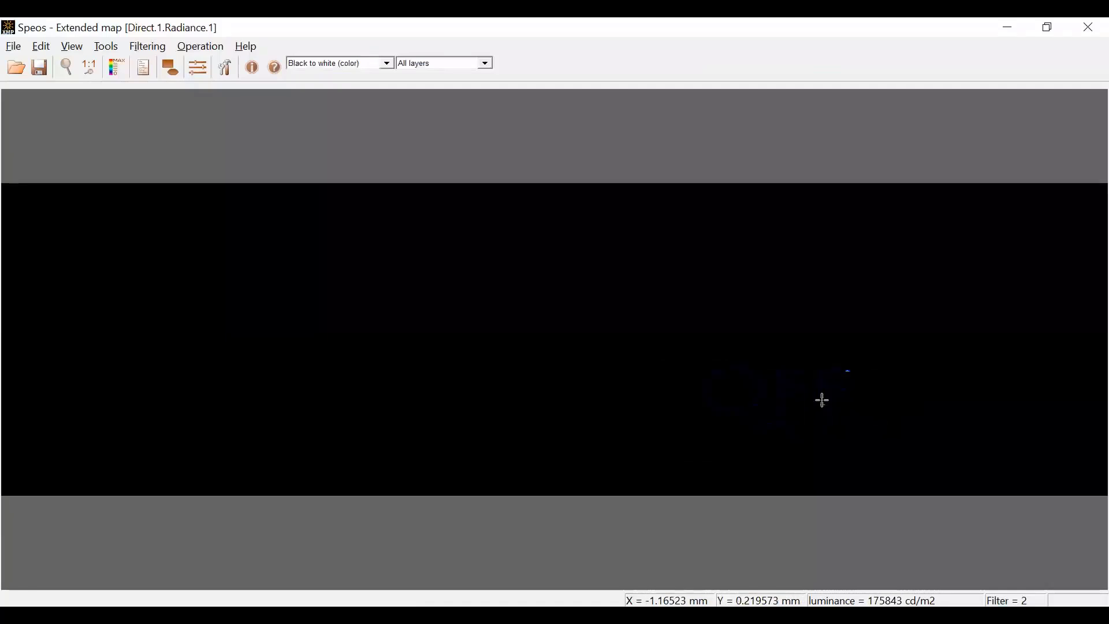
pyautogui.scroll(-1, 636, 339)
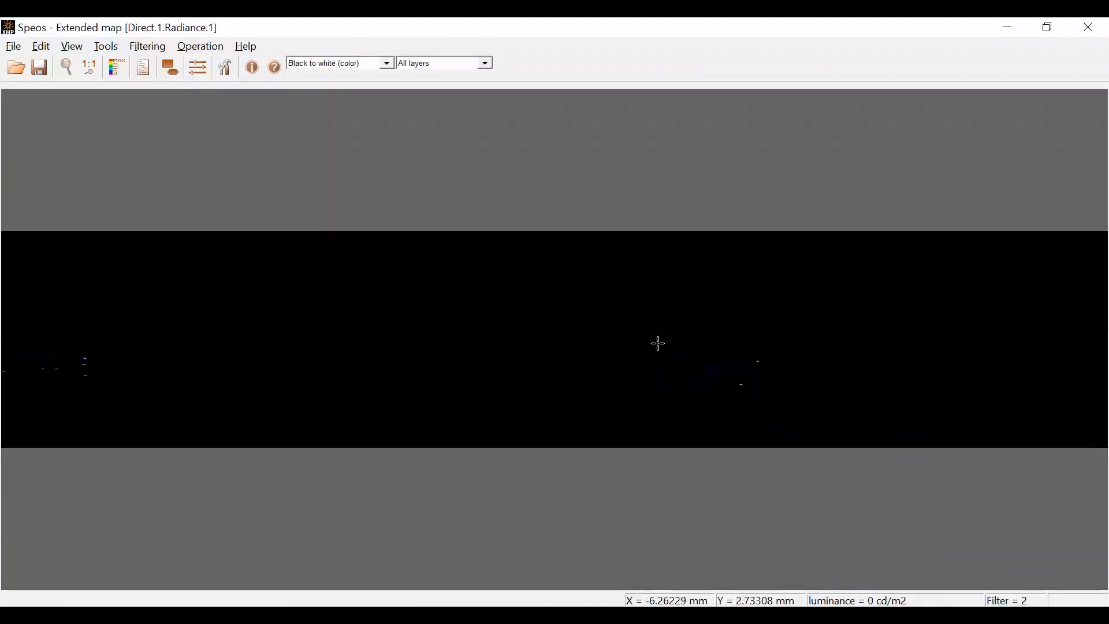
pyautogui.scroll(-1, 375, 354)
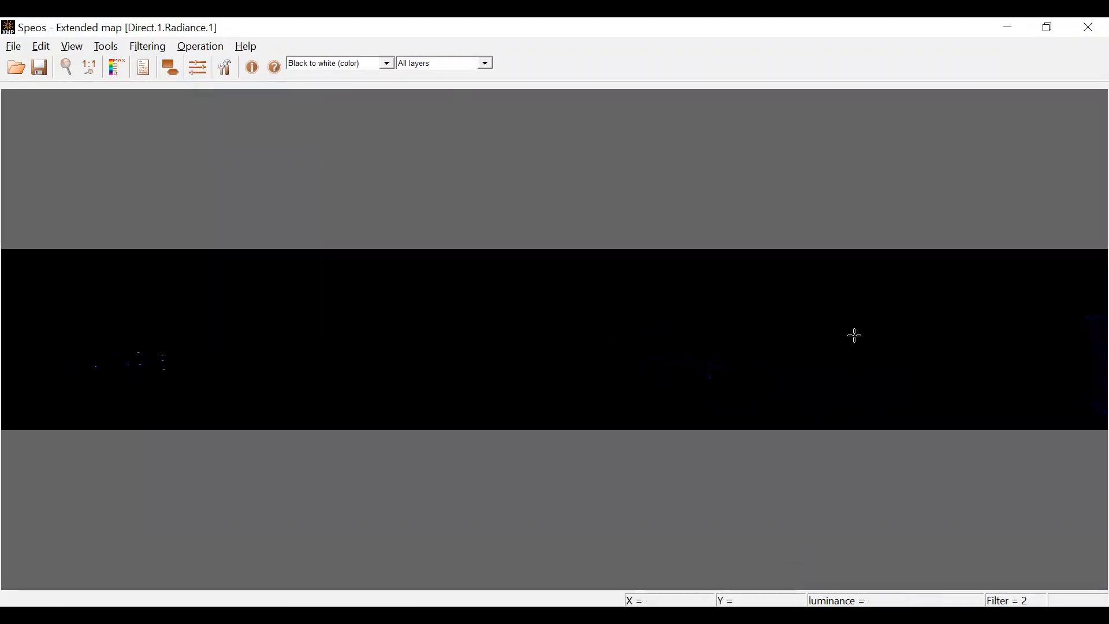
pyautogui.scroll(1, 859, 334)
pyautogui.scroll(-1, 905, 349)
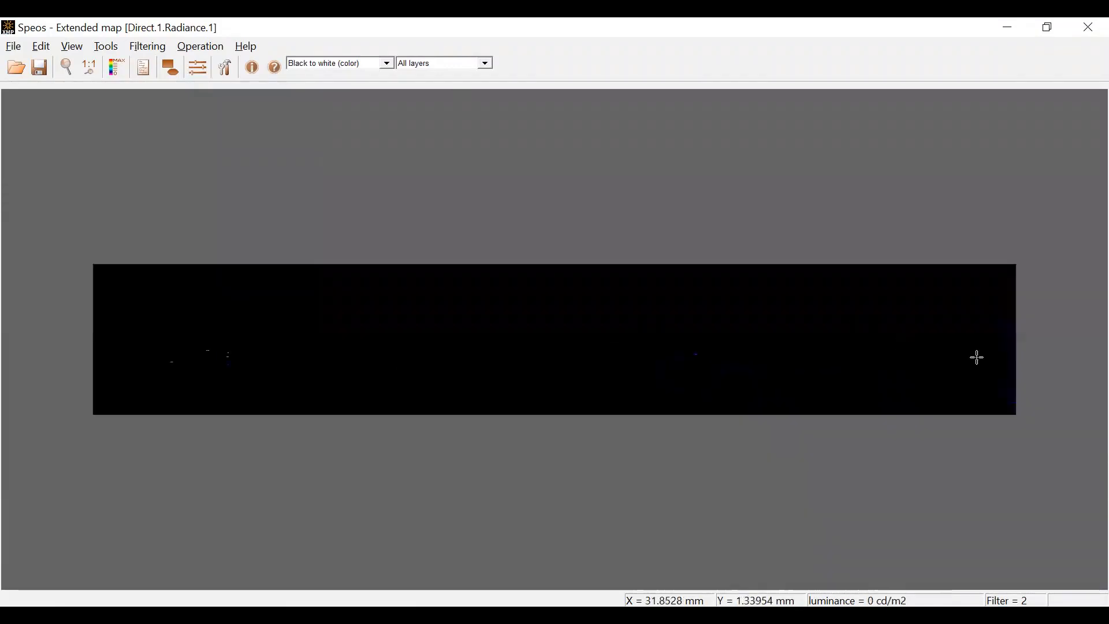
pyautogui.scroll(-1, 1021, 356)
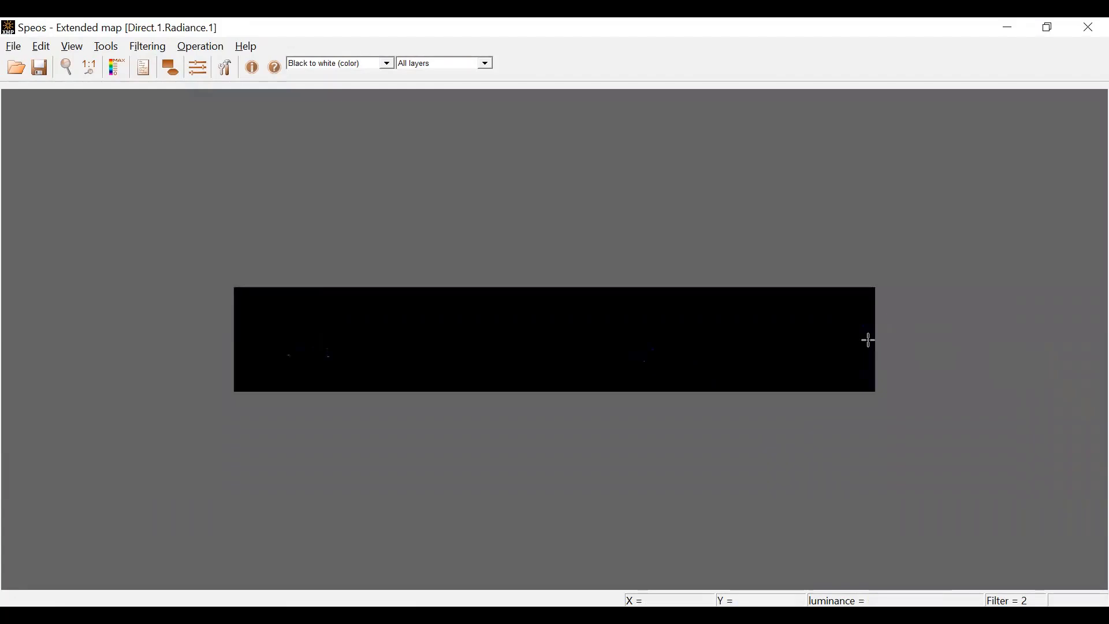
pyautogui.scroll(1, 938, 354)
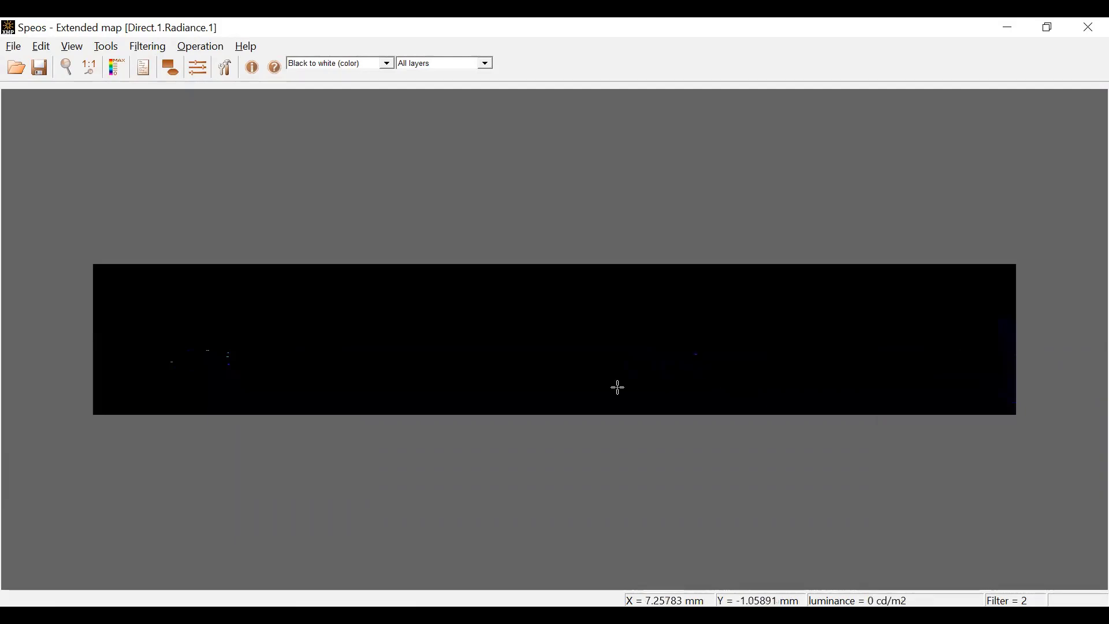
pyautogui.scroll(1, 559, 386)
pyautogui.scroll(1, 807, 383)
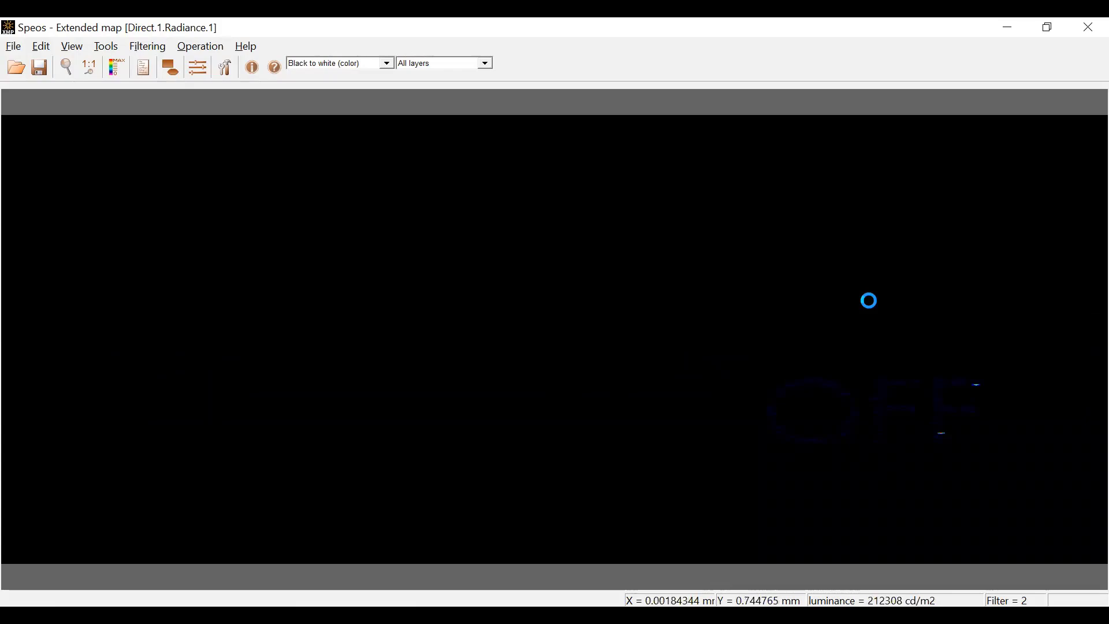
pyautogui.scroll(-2, 870, 295)
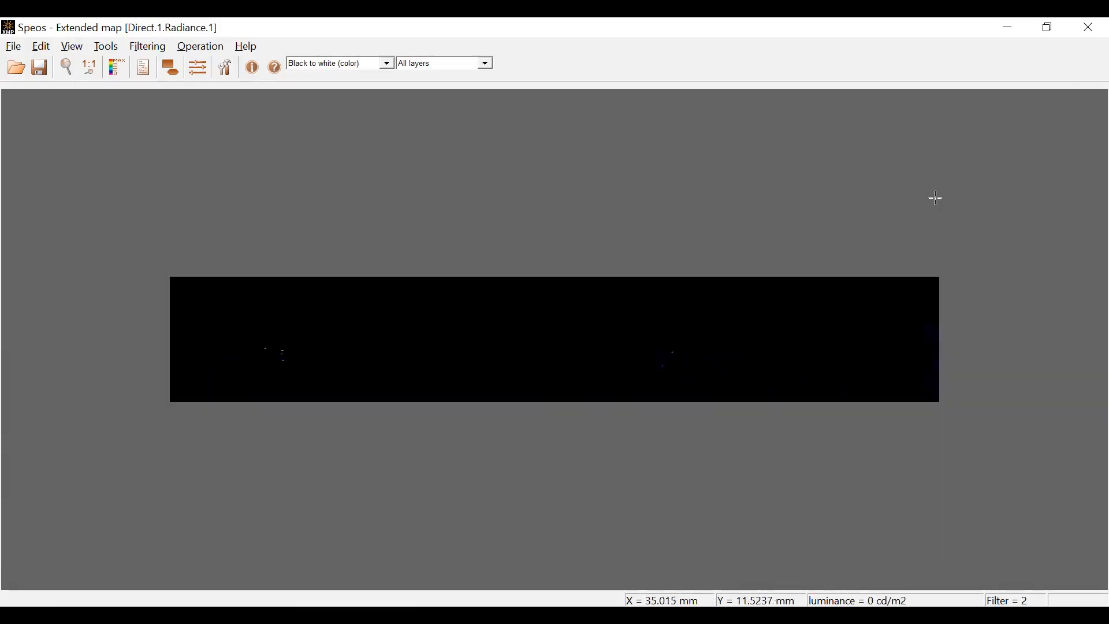
pyautogui.click(1088, 27)
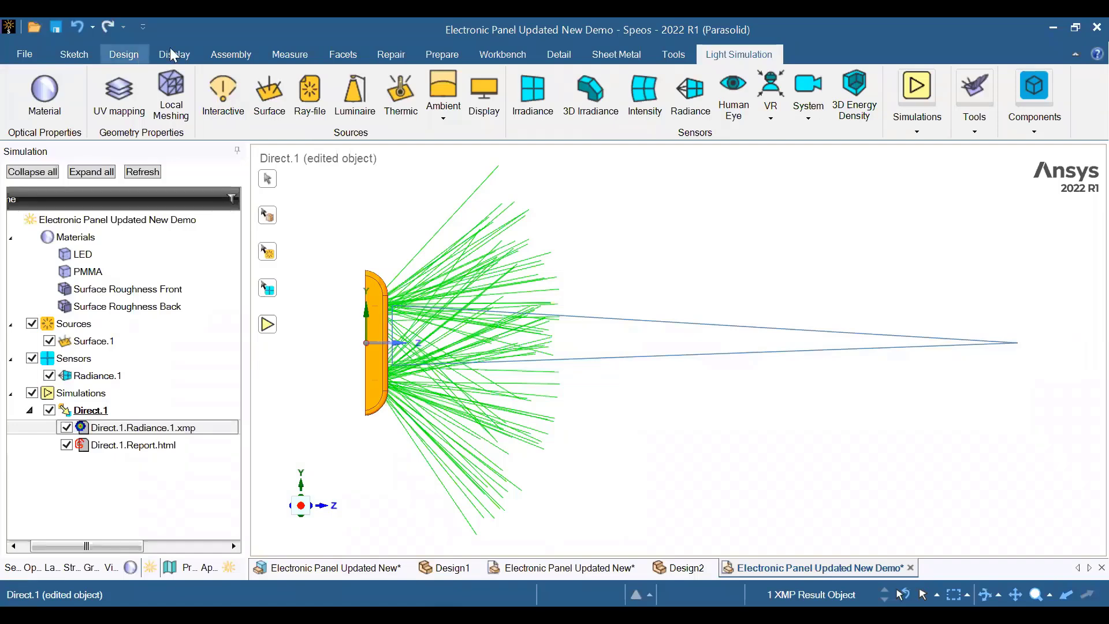
# Change the Radiance.1 sensor's type to Colorimetric.
pyautogui.click(123, 53)
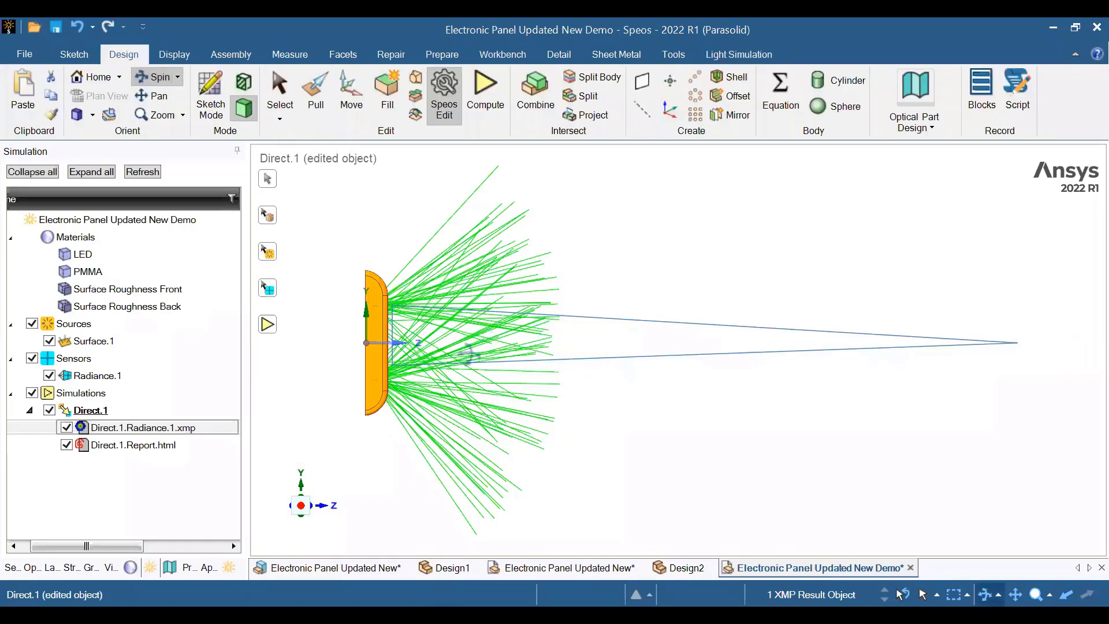
pyautogui.moveTo(467, 352); pyautogui.dragTo(520, 325)
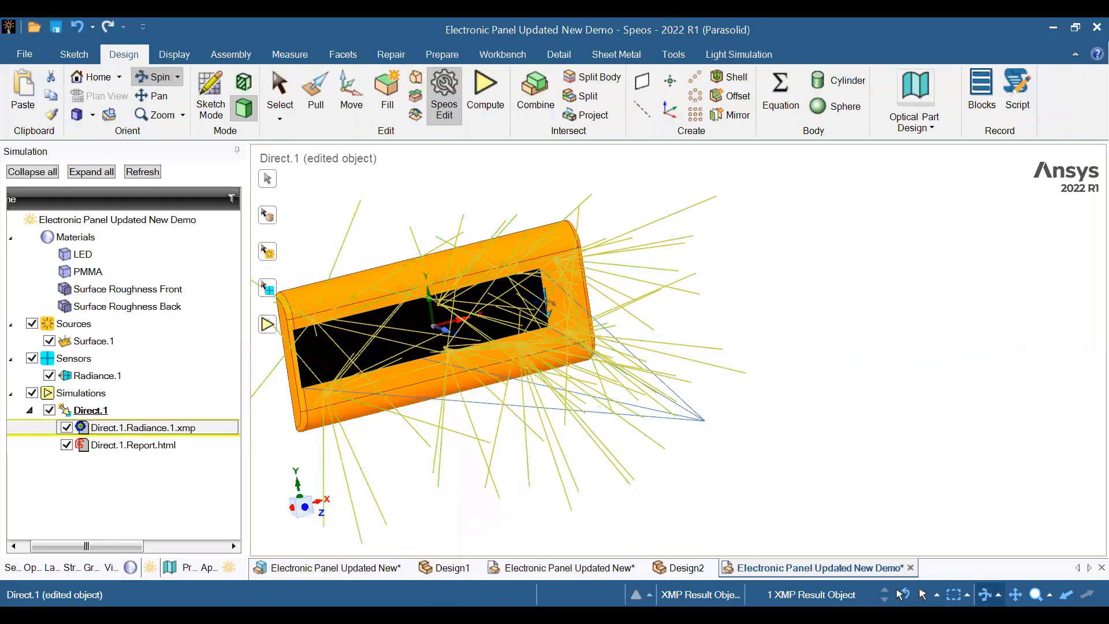
pyautogui.click(110, 377)
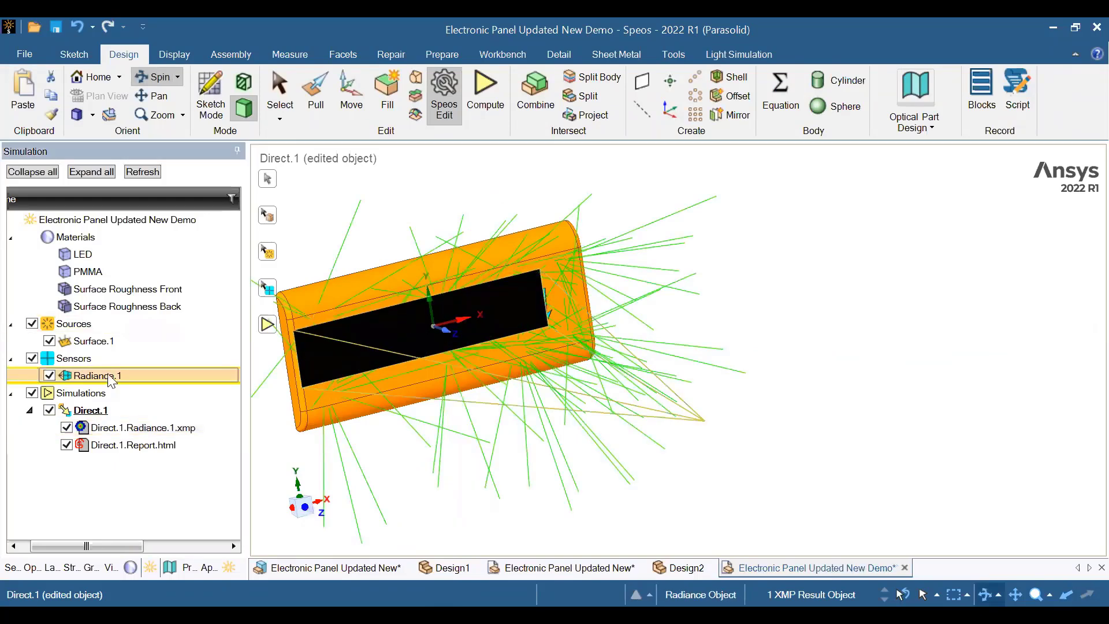
pyautogui.click(120, 375)
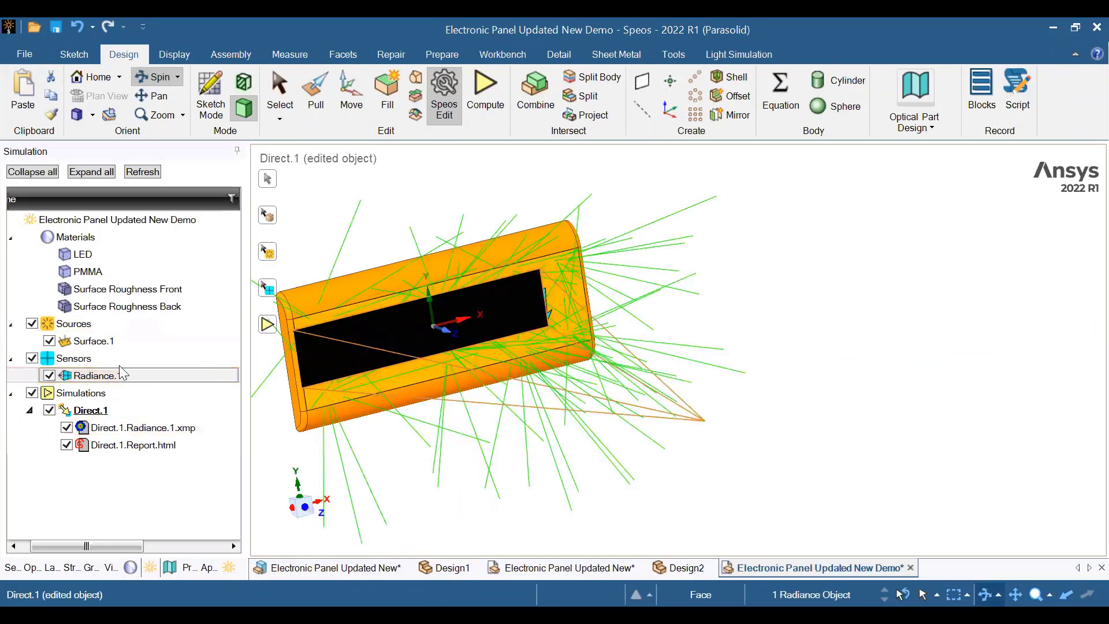
pyautogui.click(113, 376)
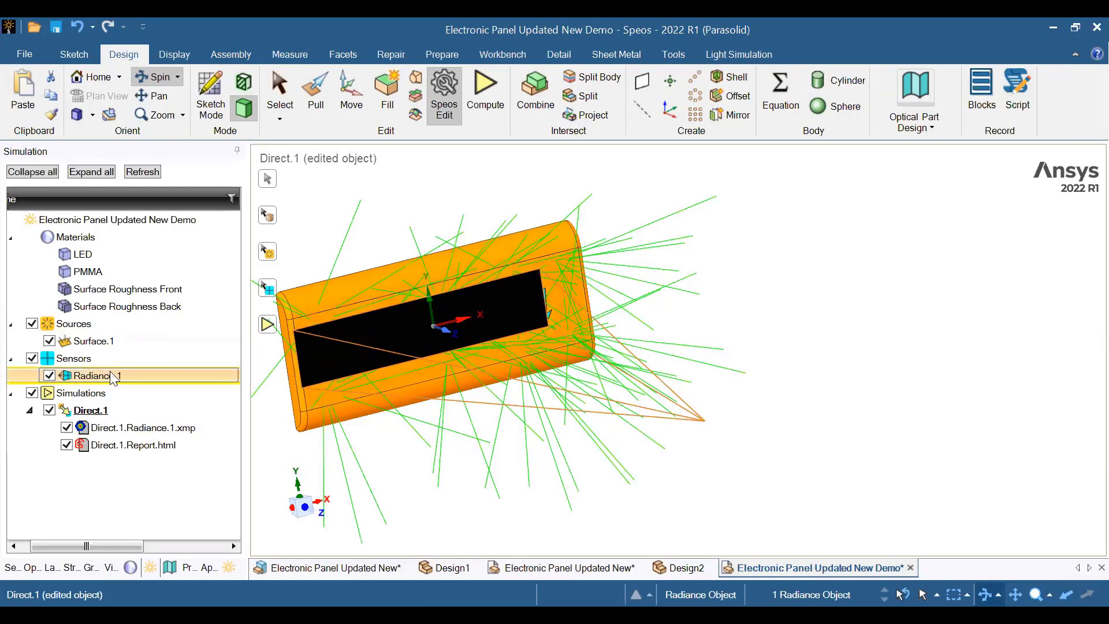
pyautogui.doubleClick(113, 377)
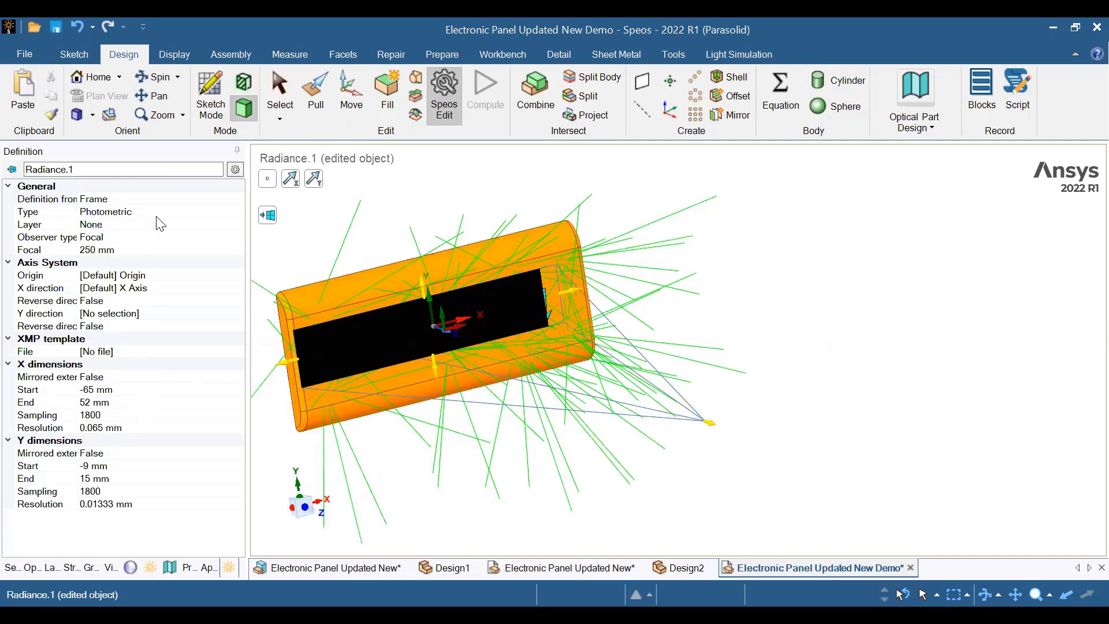
pyautogui.click(230, 215)
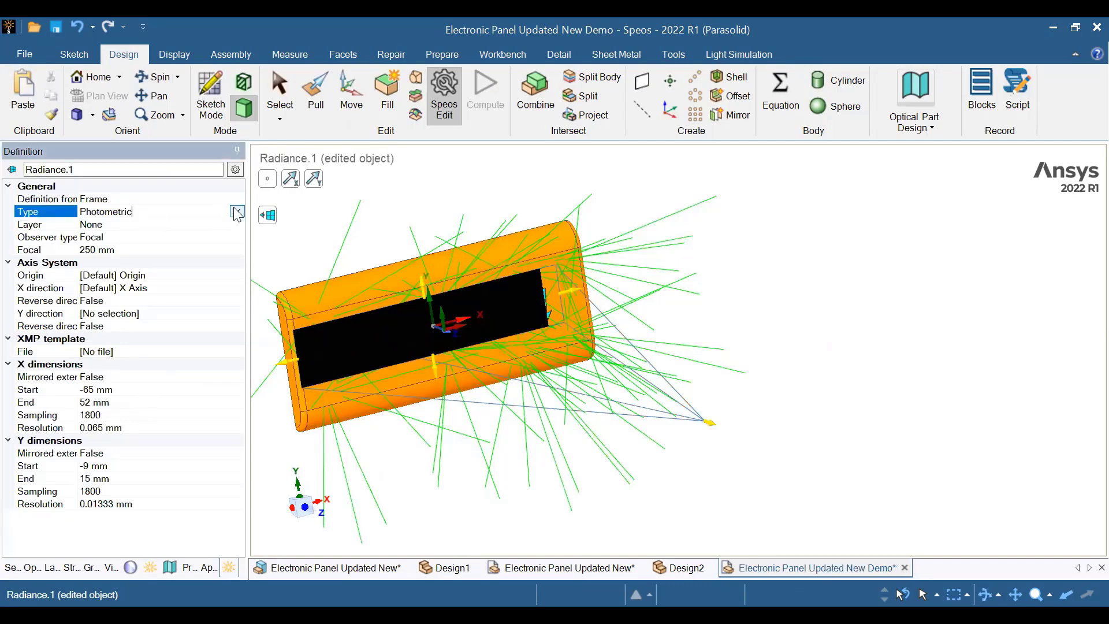
pyautogui.click(236, 211)
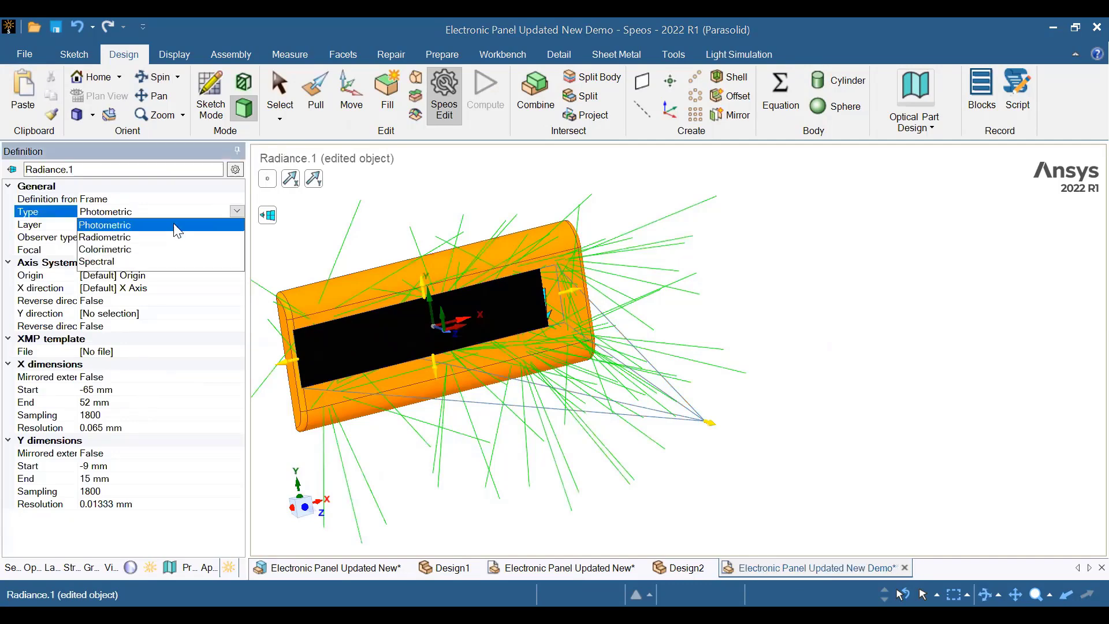
pyautogui.click(122, 249)
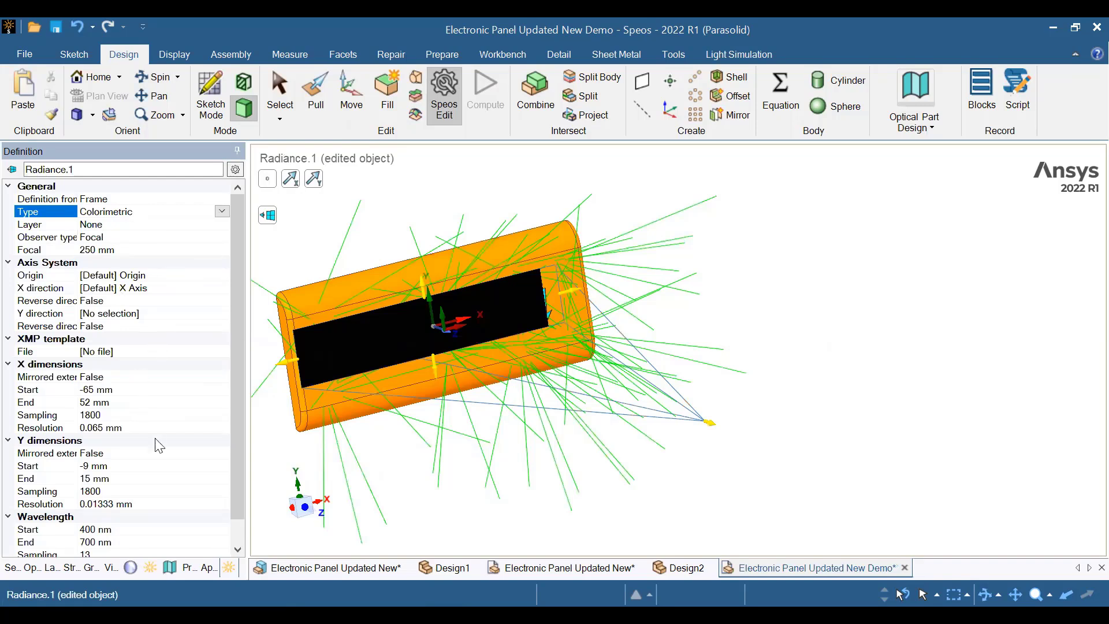
pyautogui.scroll(-1, 160, 446)
# Review the Radiance.1 sensor's dimension and wavelength settings, and the Surface.1 source's spectrum and emissive faces.
pyautogui.click(150, 567)
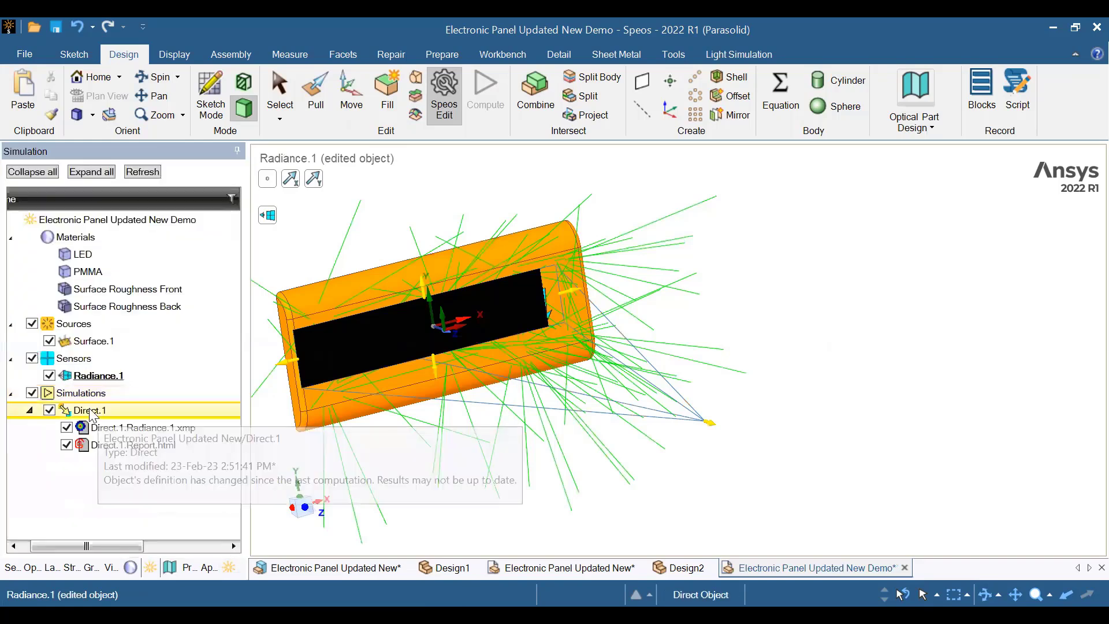
pyautogui.click(91, 412)
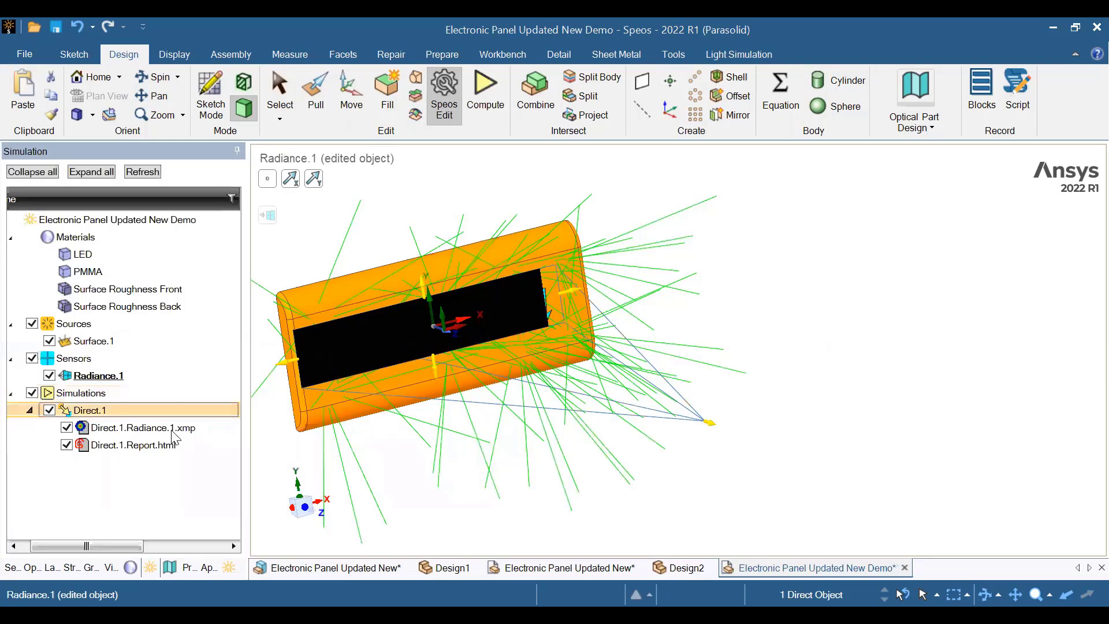
pyautogui.click(284, 258)
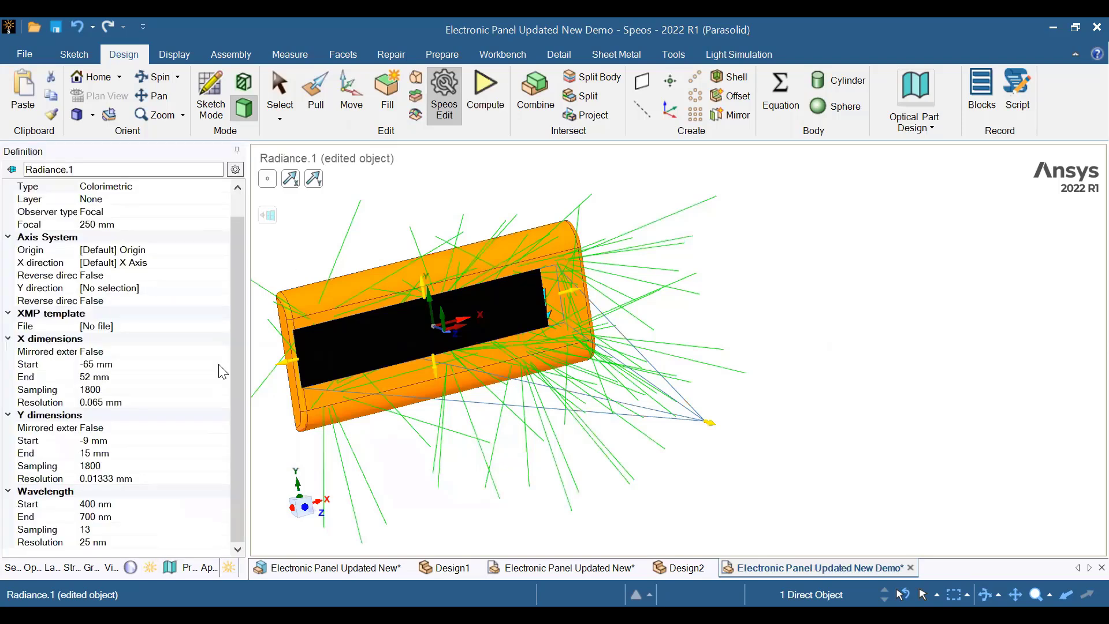
pyautogui.click(150, 567)
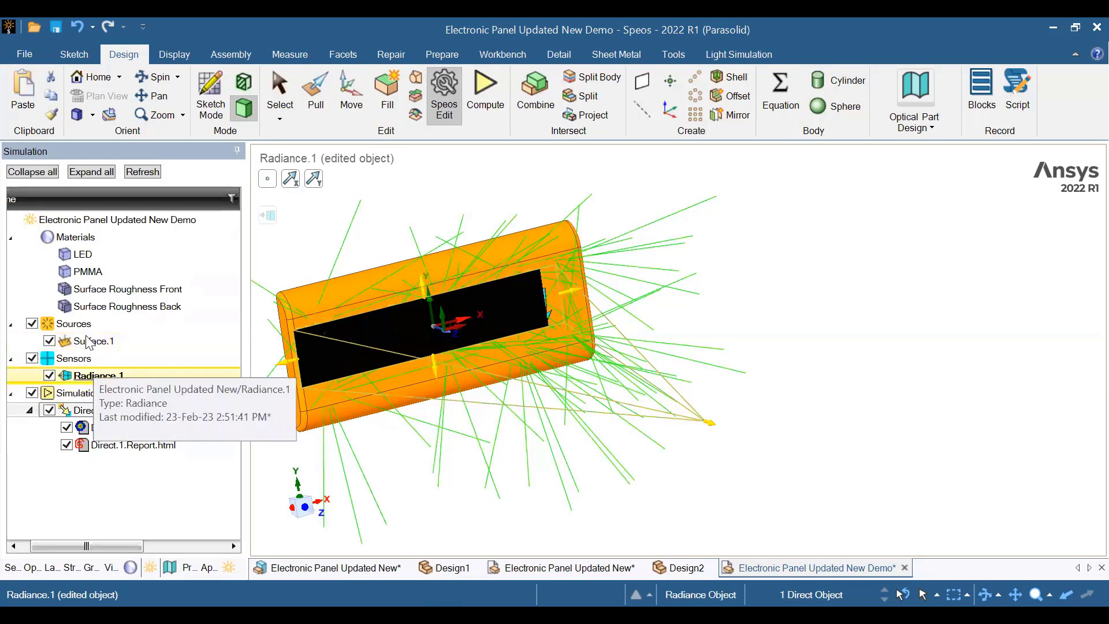
pyautogui.doubleClick(88, 340)
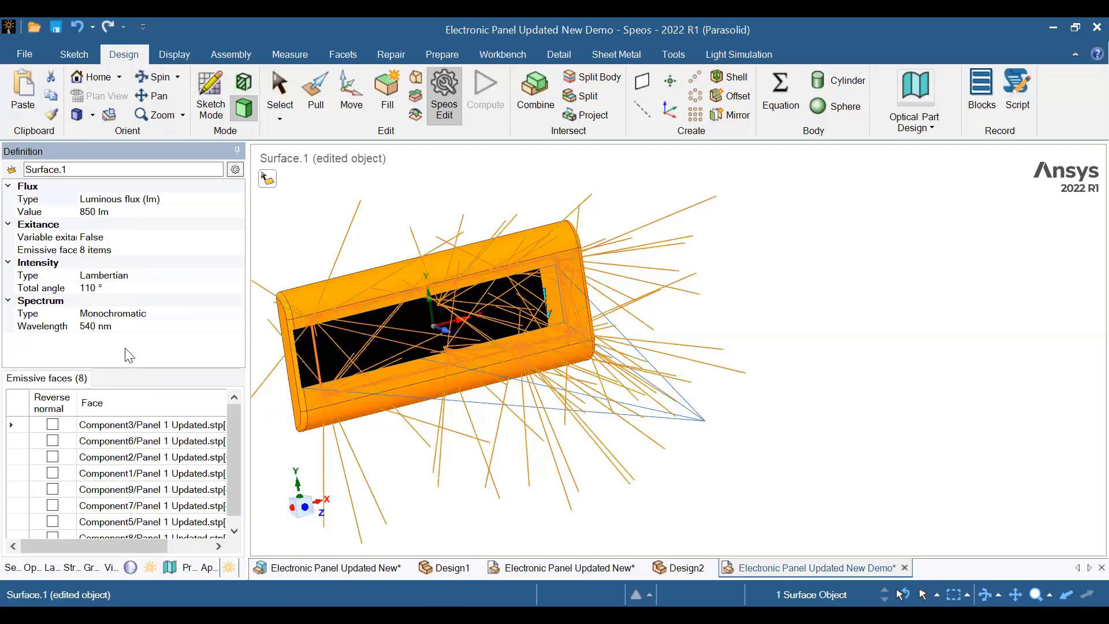
pyautogui.scroll(-1, 237, 473)
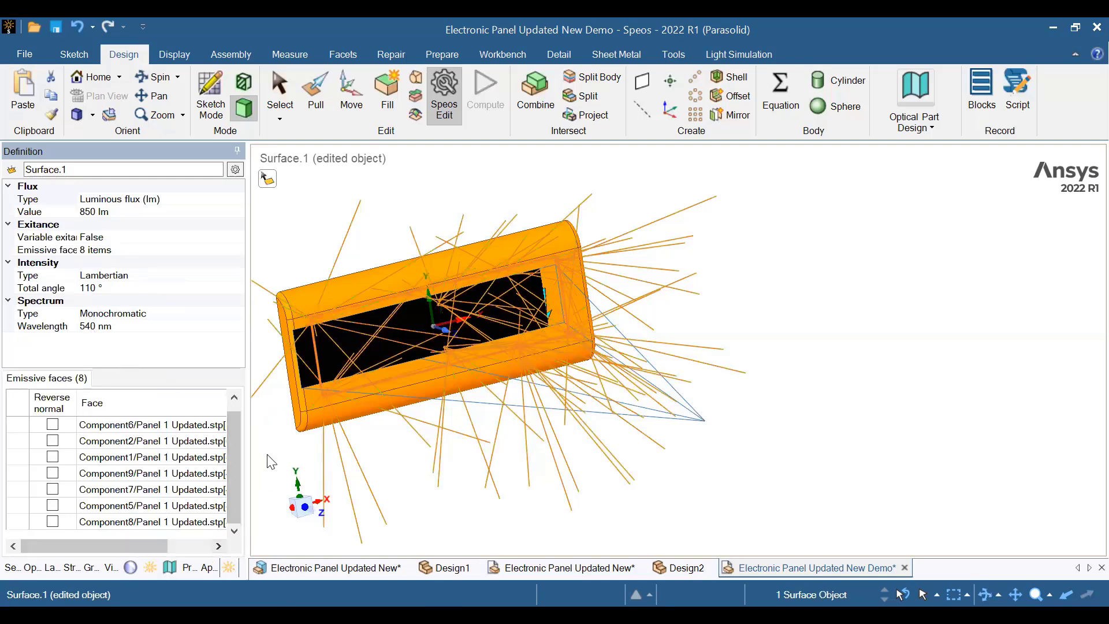
pyautogui.click(150, 567)
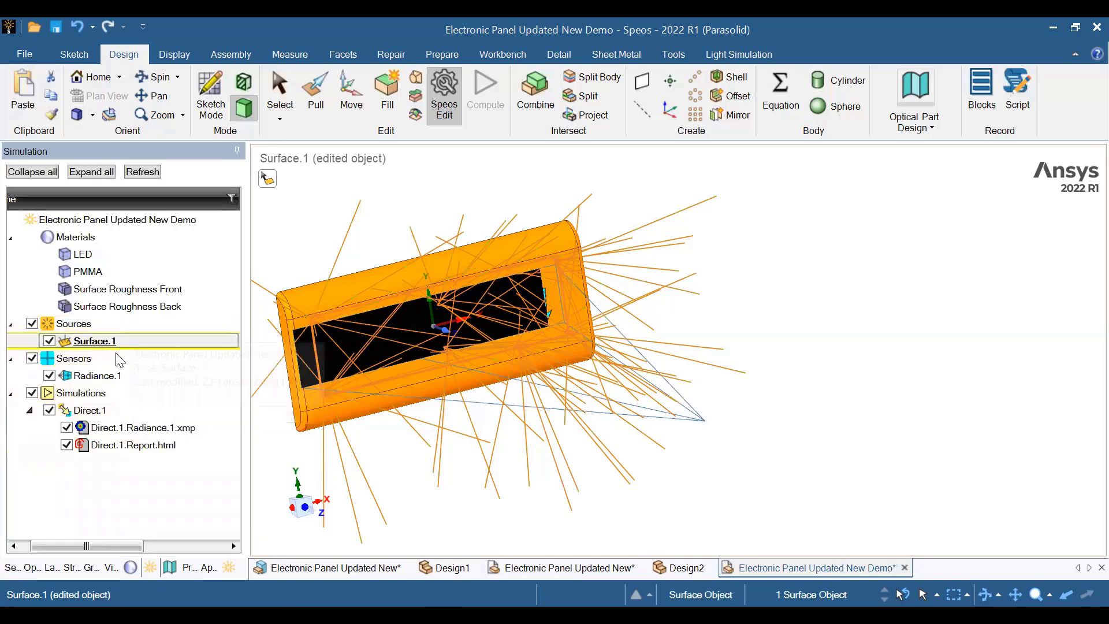
# Recompute the Direct.1 simulation and open its Direct.1.Radiance.1.xmp result.
pyautogui.click(103, 411)
pyautogui.doubleClick(101, 409)
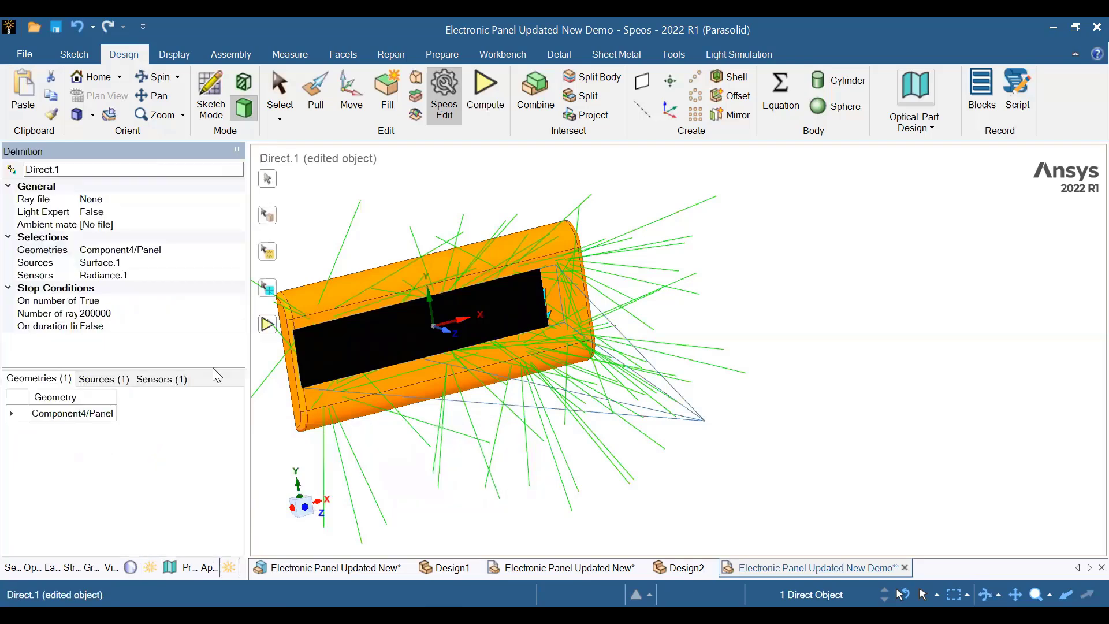
pyautogui.click(269, 327)
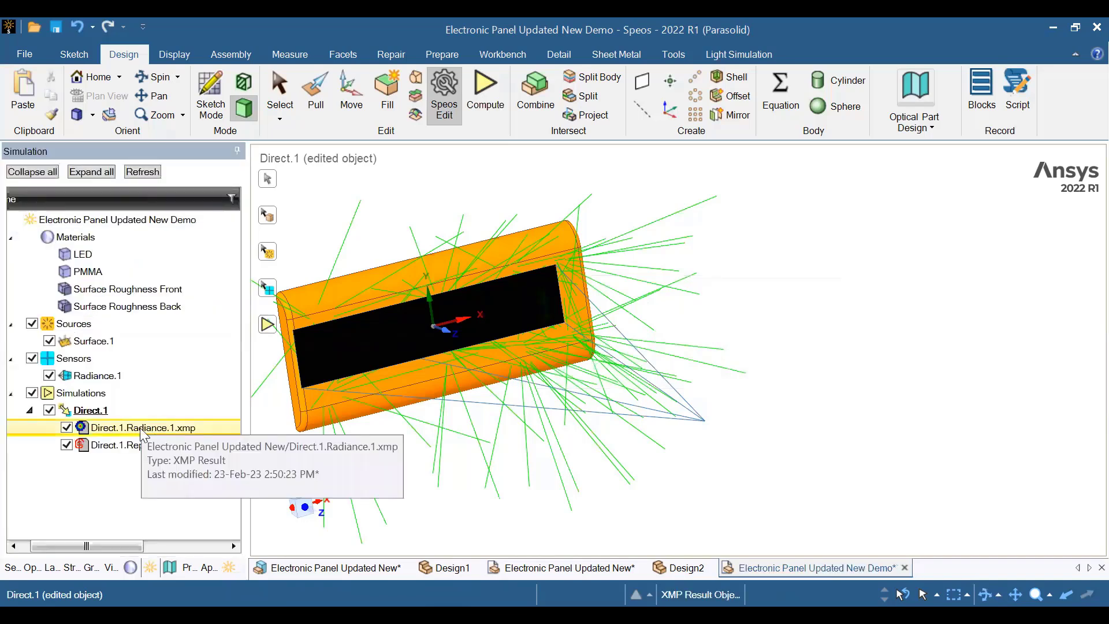
pyautogui.rightClick(142, 428)
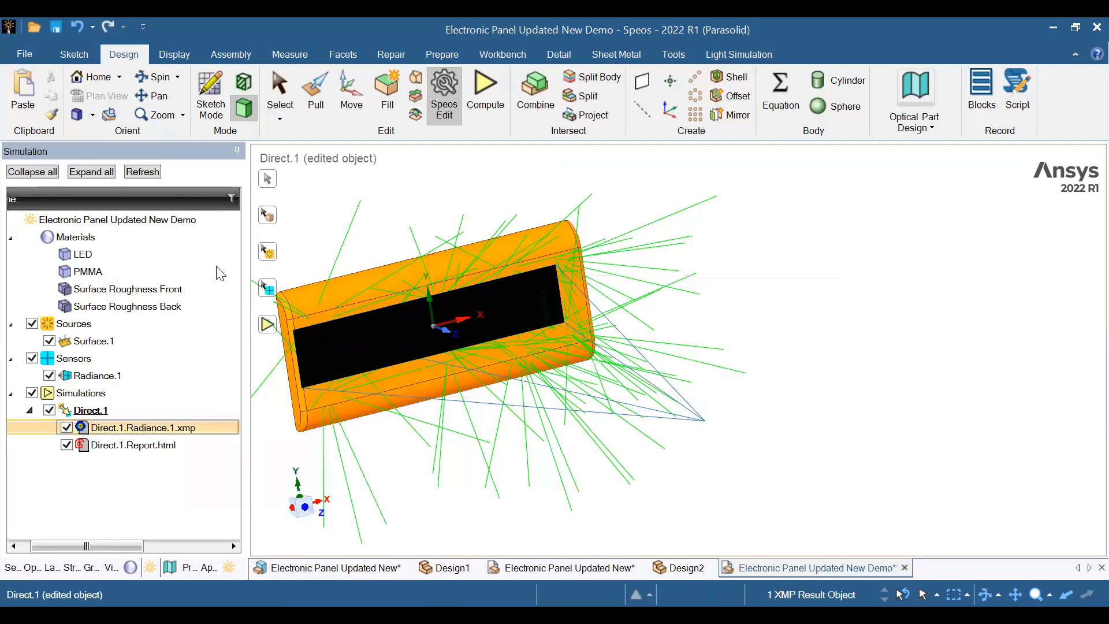
pyautogui.click(215, 261)
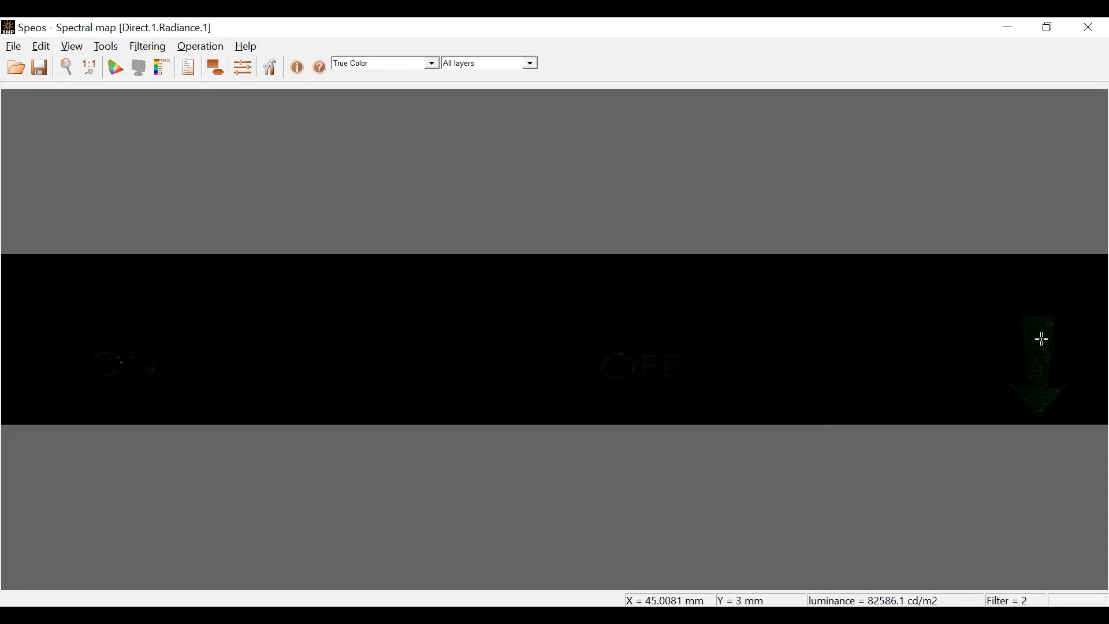
# Minimize the spectral map window and spin the panel model to view the rays and the sensor from the side.
pyautogui.click(1049, 27)
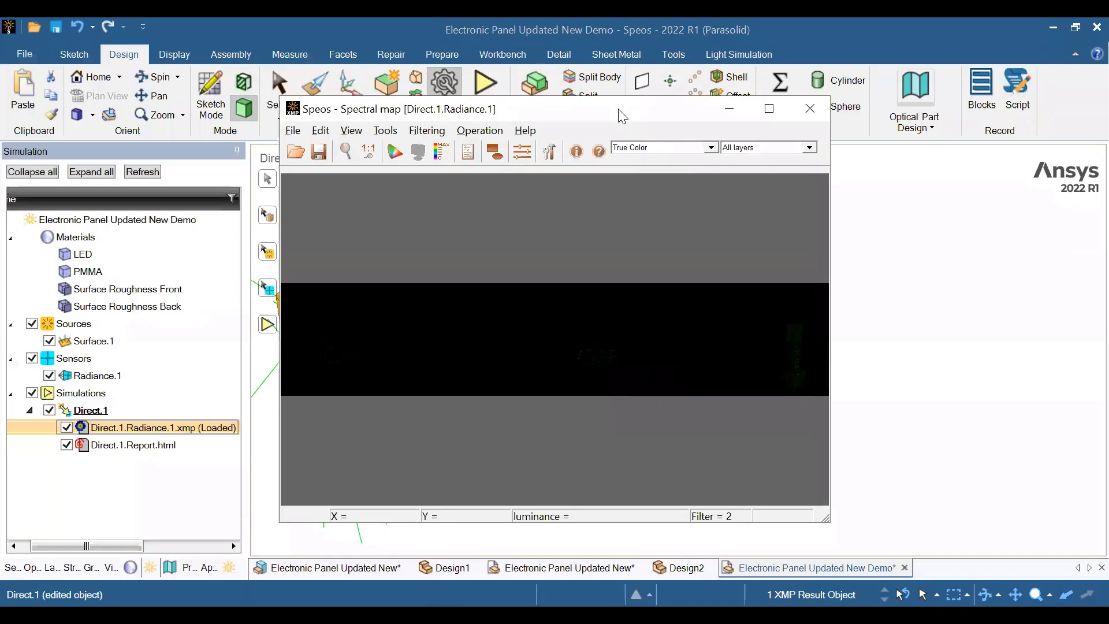
pyautogui.moveTo(621, 115); pyautogui.dragTo(586, 116)
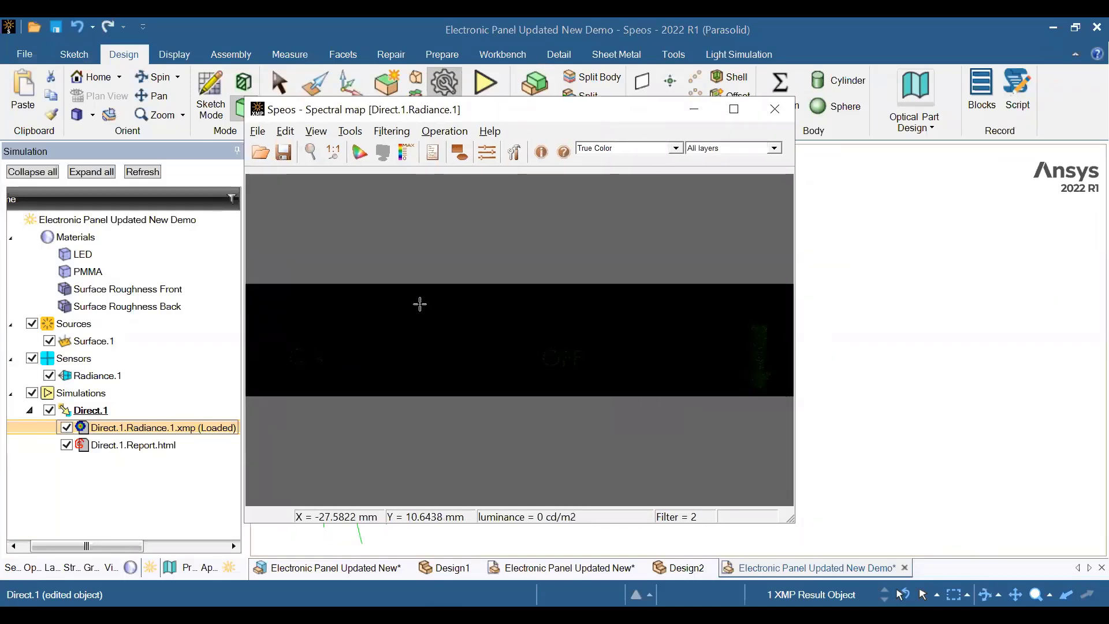
pyautogui.click(694, 109)
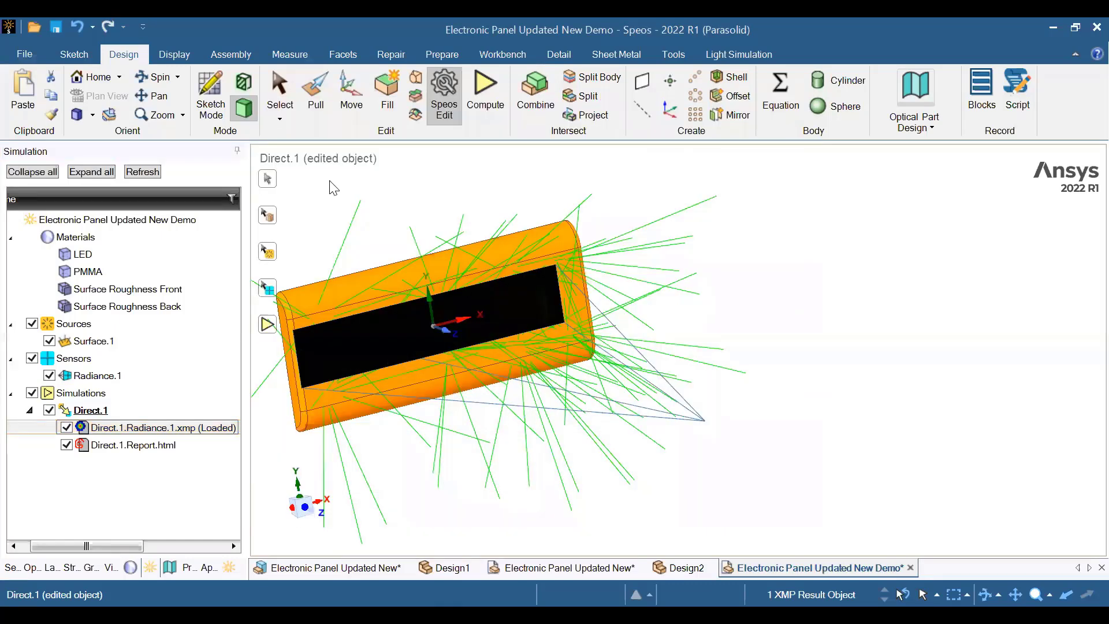
pyautogui.click(156, 78)
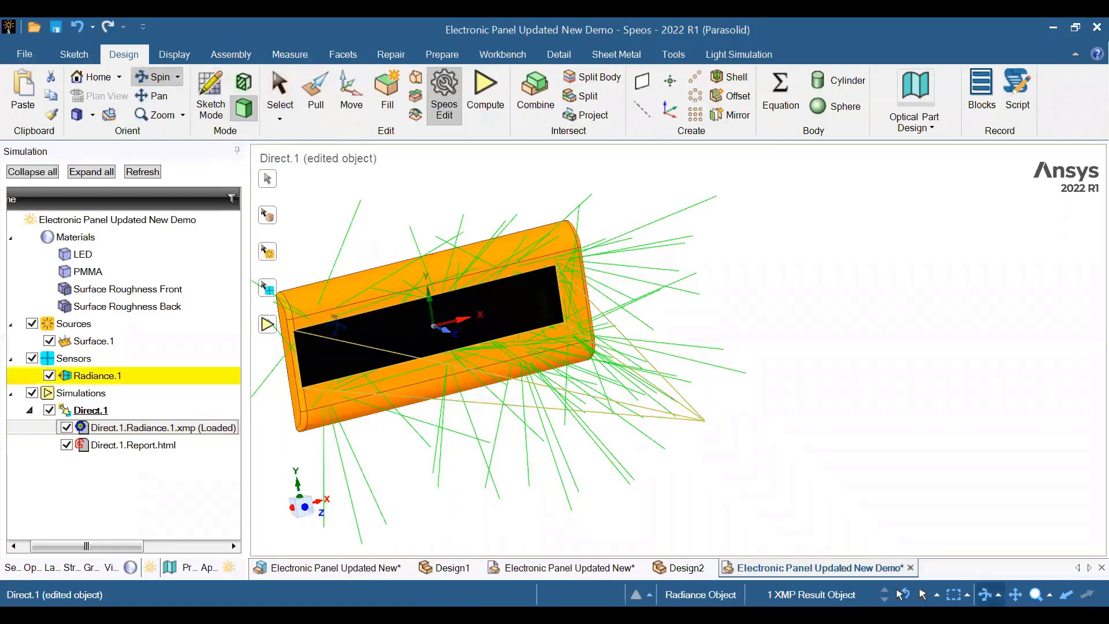
pyautogui.moveTo(537, 432); pyautogui.dragTo(641, 411)
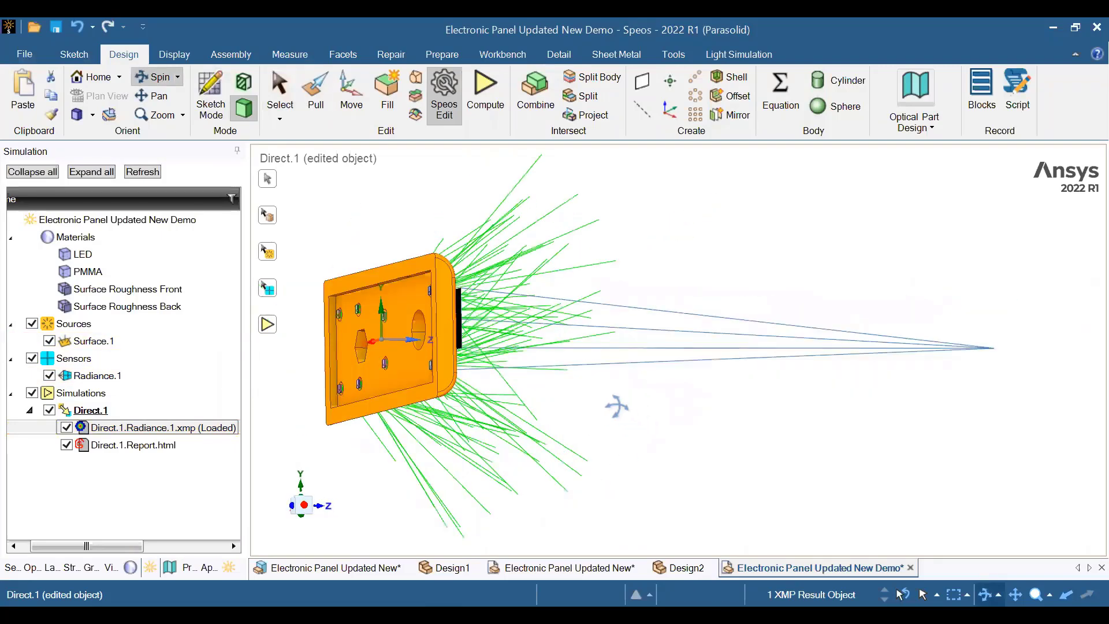